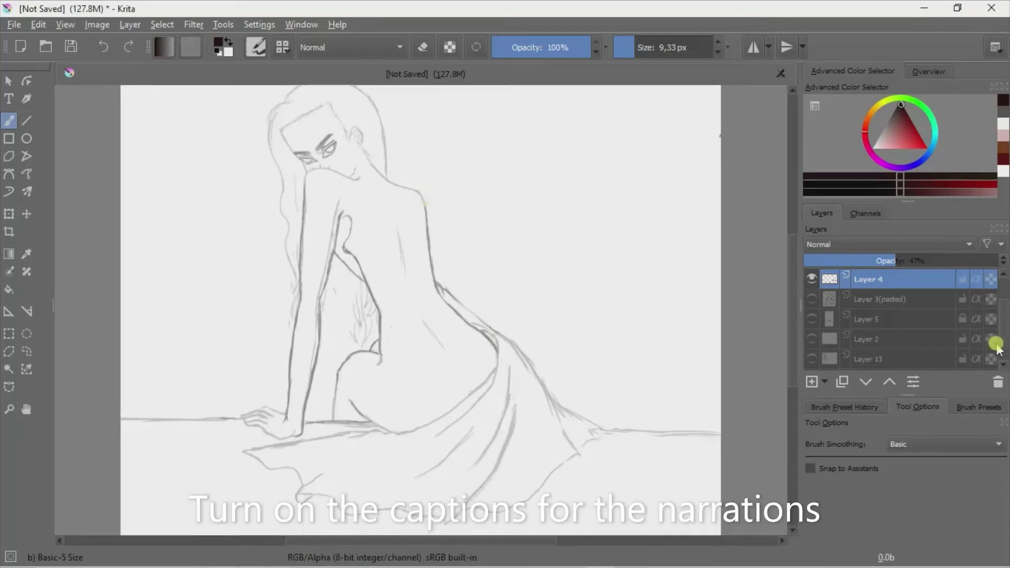
- Show the palette layer with the brown, pale pink and off-white swatches
click(811, 339)
scroll(894, 316, up, 2)
click(811, 278)
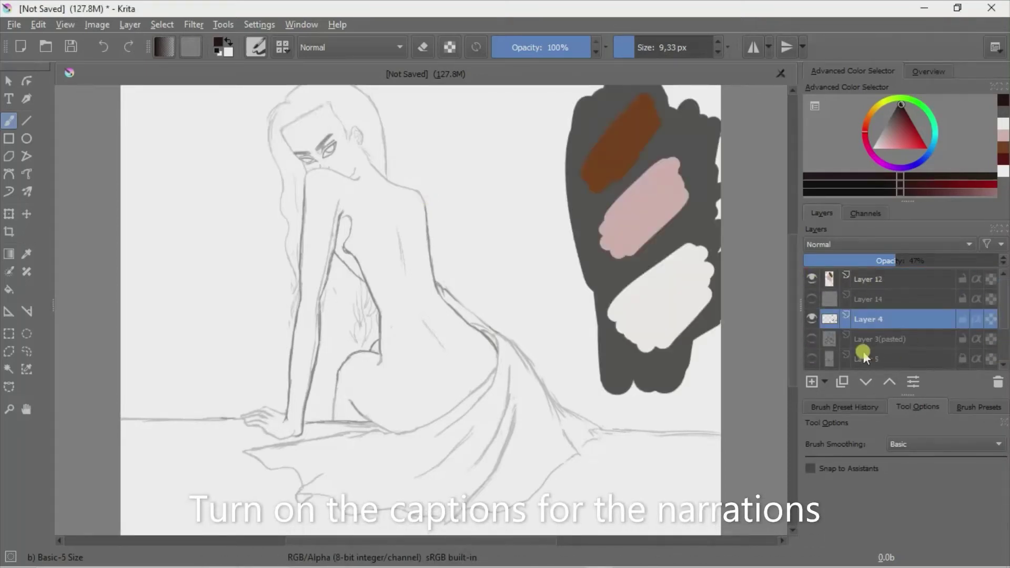
scroll(786, 242, up, 1)
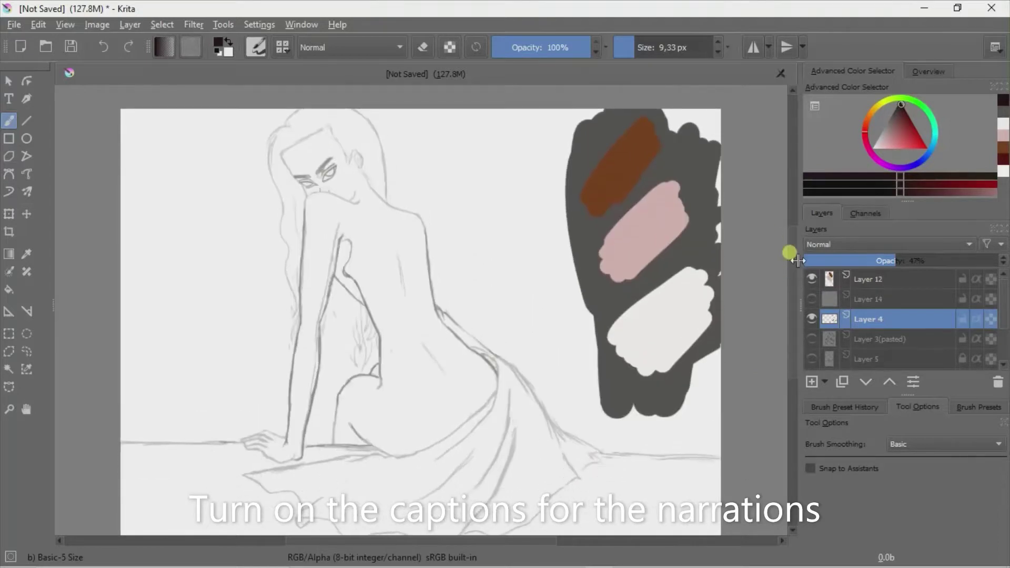
- Select Layer 14 and make it visible, zoom toward the face, and undo a stray stroke
click(884, 298)
click(812, 299)
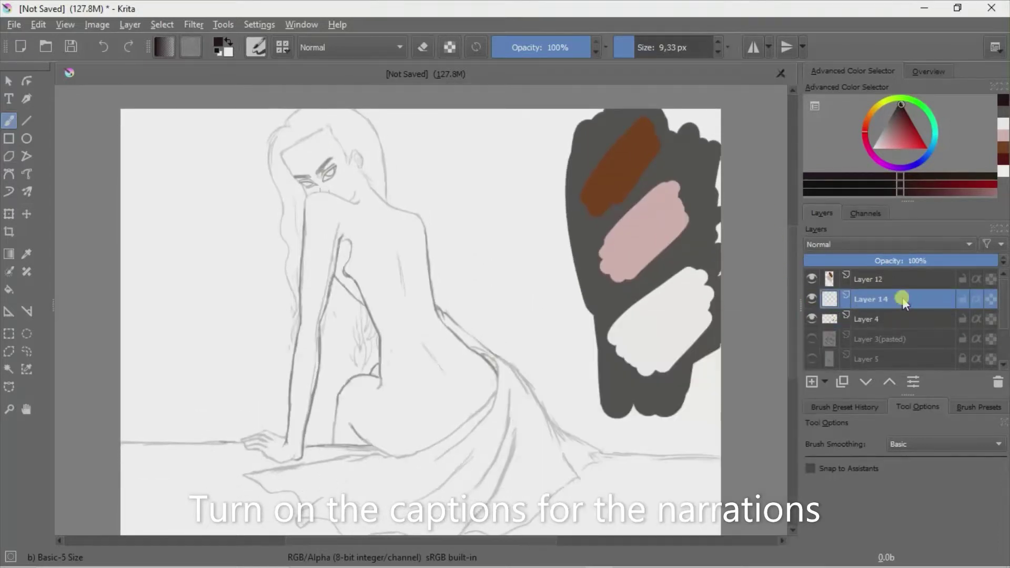
scroll(293, 112, up, 2)
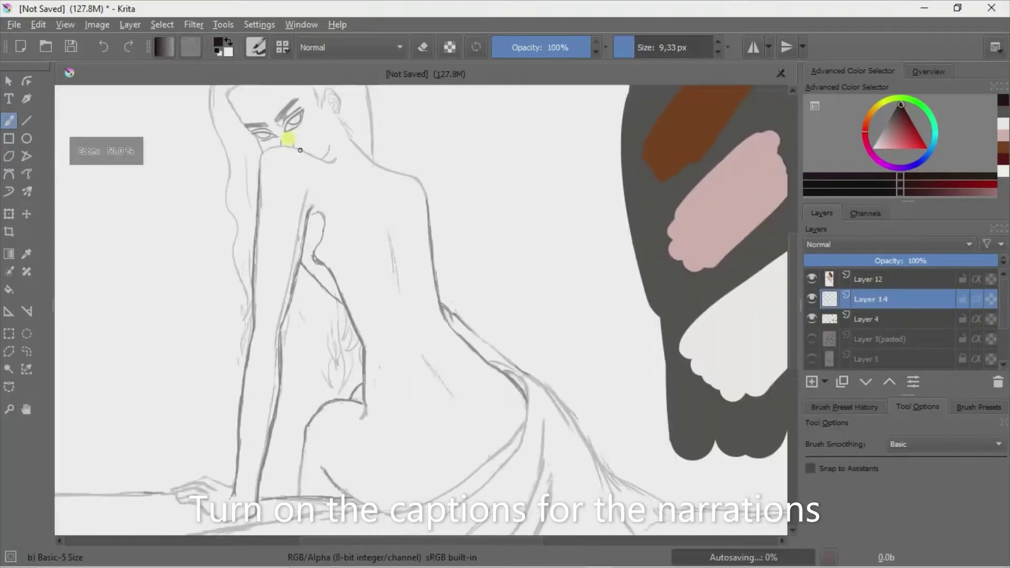
scroll(791, 237, up, 4)
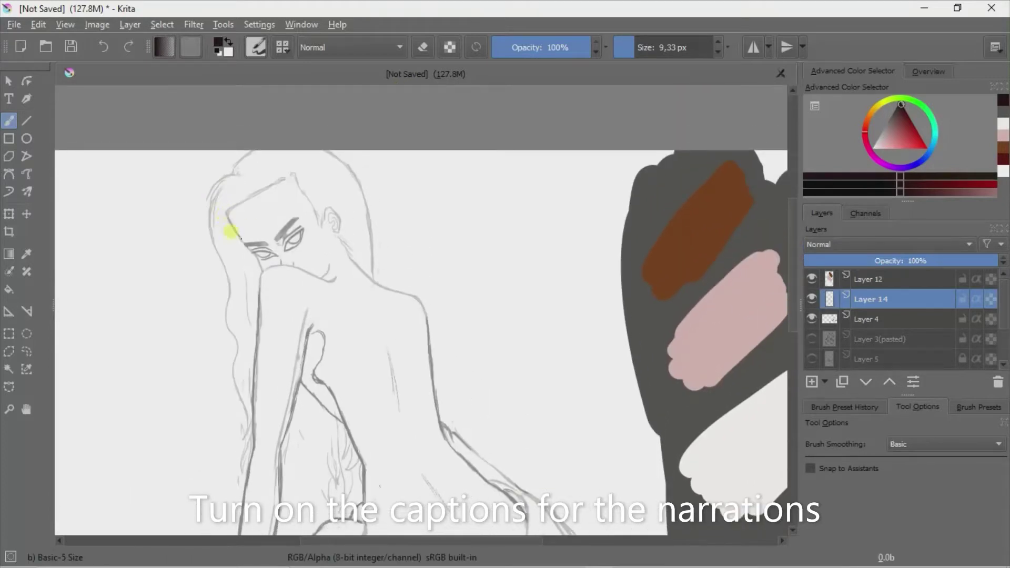
click(103, 47)
- Enlarge the brush to about 23 px and ink the hair line beside the face
key(ctrl+z)
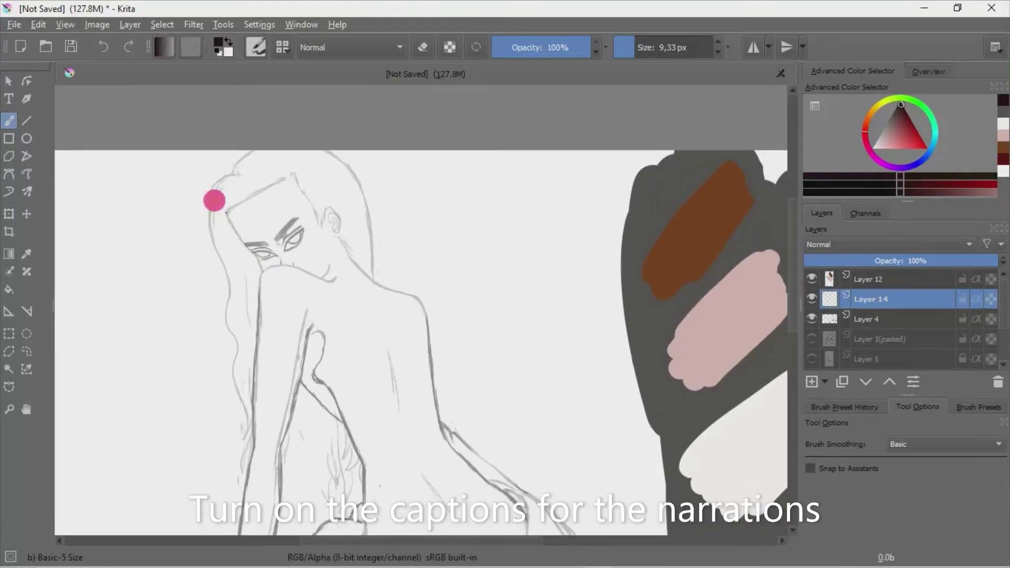
drag(633, 37, 641, 39)
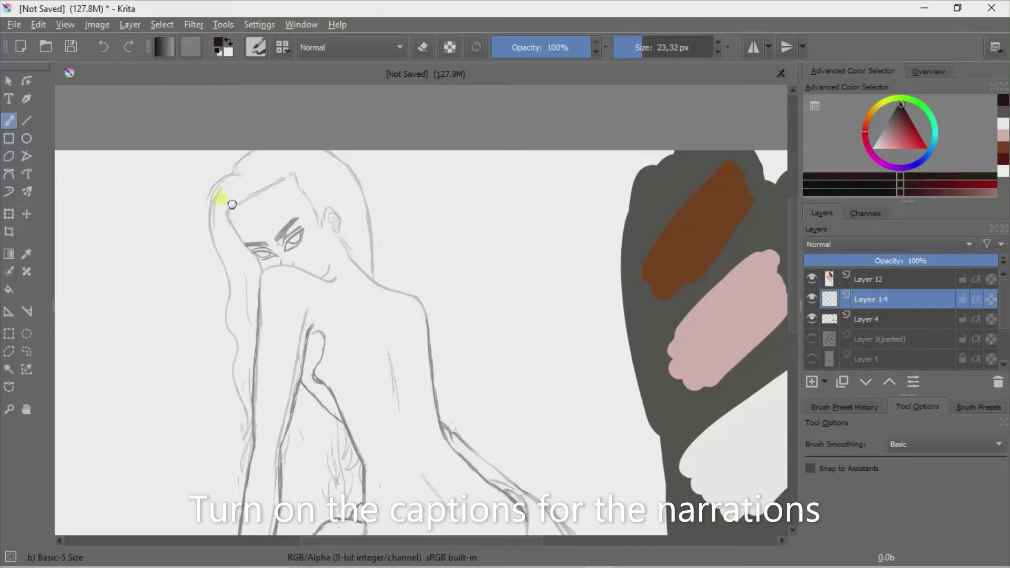
mouse_move(228, 213)
mouse_down()
mouse_move(261, 271)
mouse_move(233, 230)
mouse_up()
key(ctrl+z)
key(ctrl+z)
key(ctrl+z)
key(ctrl+z)
key(ctrl+z)
drag(261, 271, 234, 230)
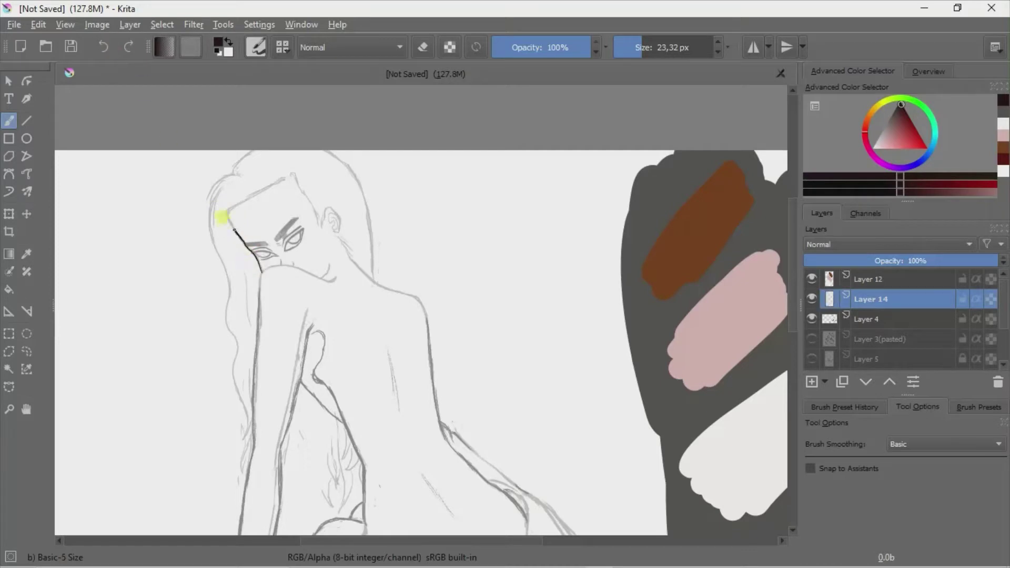
- Ink the right-side hair, the top of the head, the back-shoulder contour and a chin curve
drag(317, 226, 296, 182)
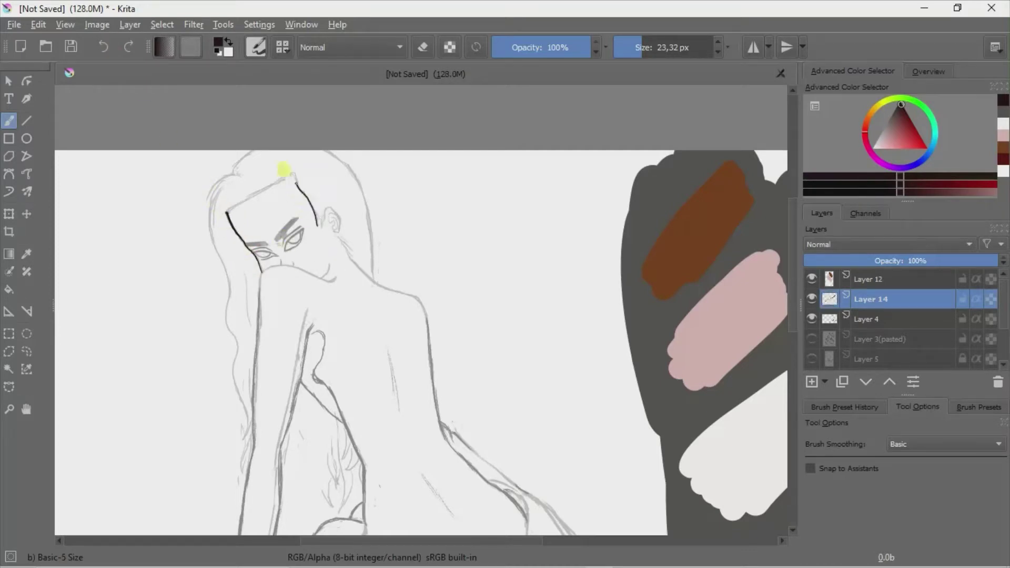
drag(237, 202, 293, 171)
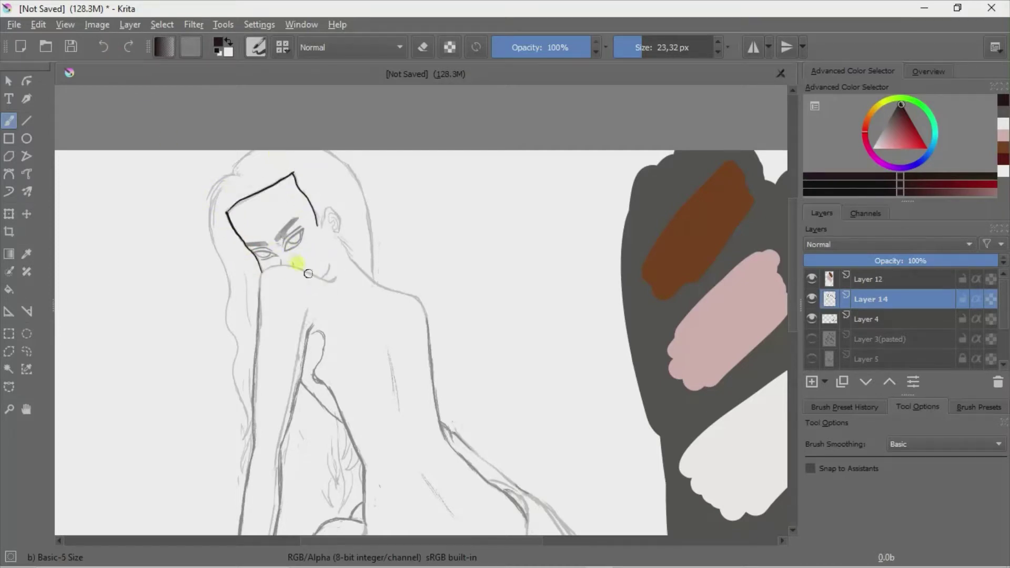
drag(253, 415, 260, 274)
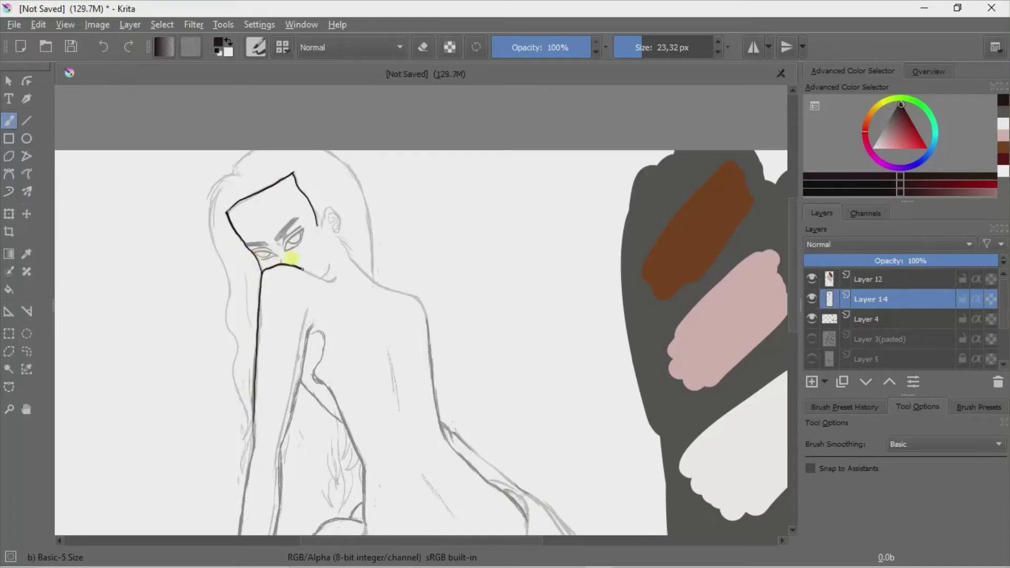
drag(322, 274, 326, 263)
click(103, 47)
drag(307, 263, 322, 278)
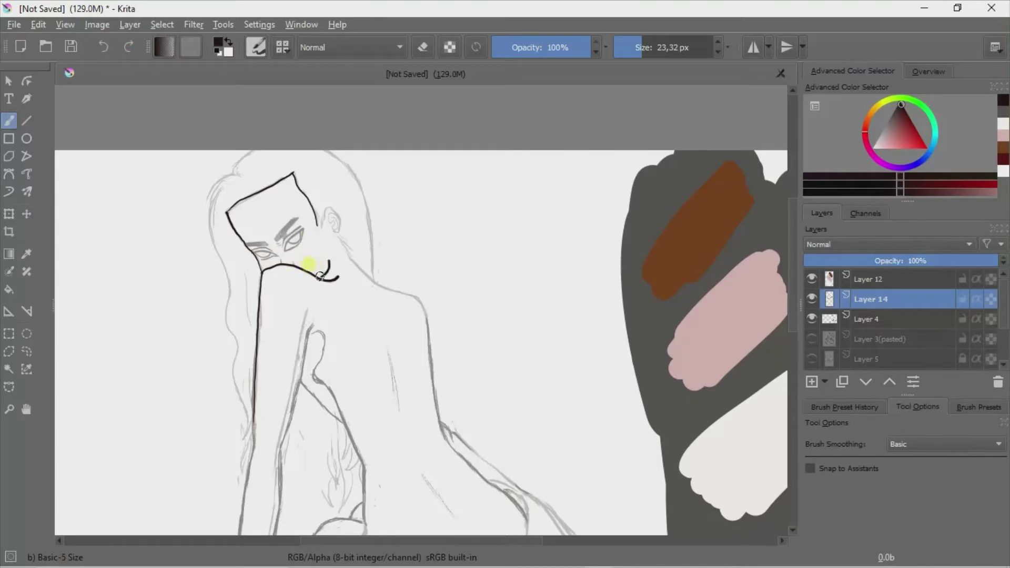
click(103, 47)
scroll(377, 234, down, 3)
- Ink the upper arm and the forearm down to the wrist after several redone attempts
scroll(377, 235, down, 2)
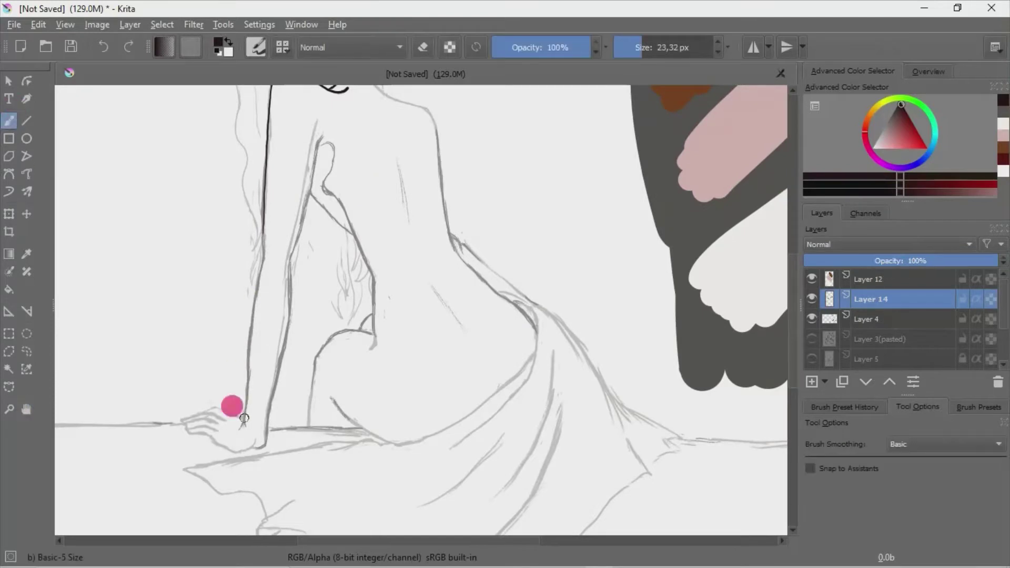
drag(231, 406, 262, 221)
click(103, 47)
drag(233, 403, 253, 225)
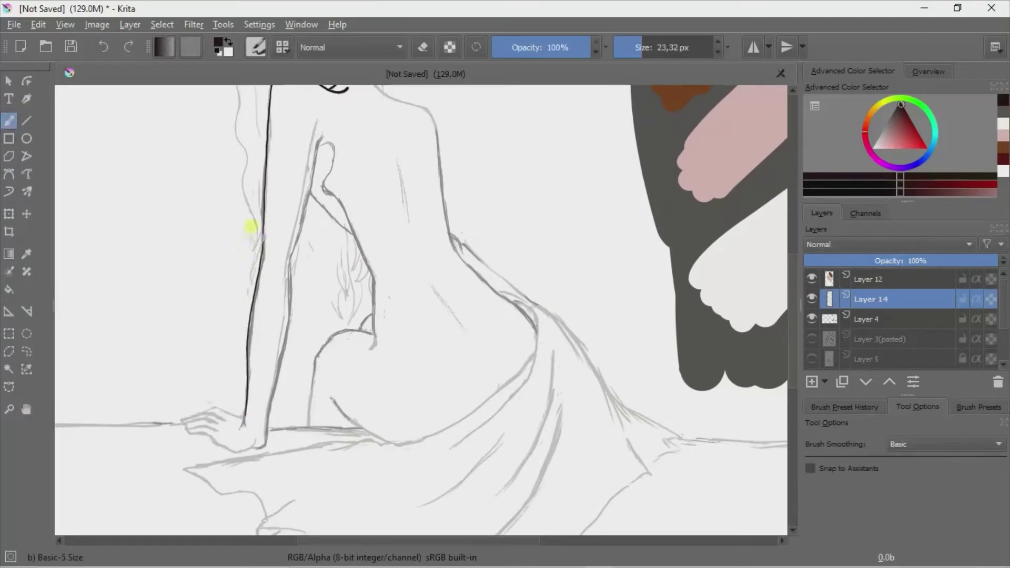
click(103, 47)
drag(232, 396, 244, 266)
click(103, 46)
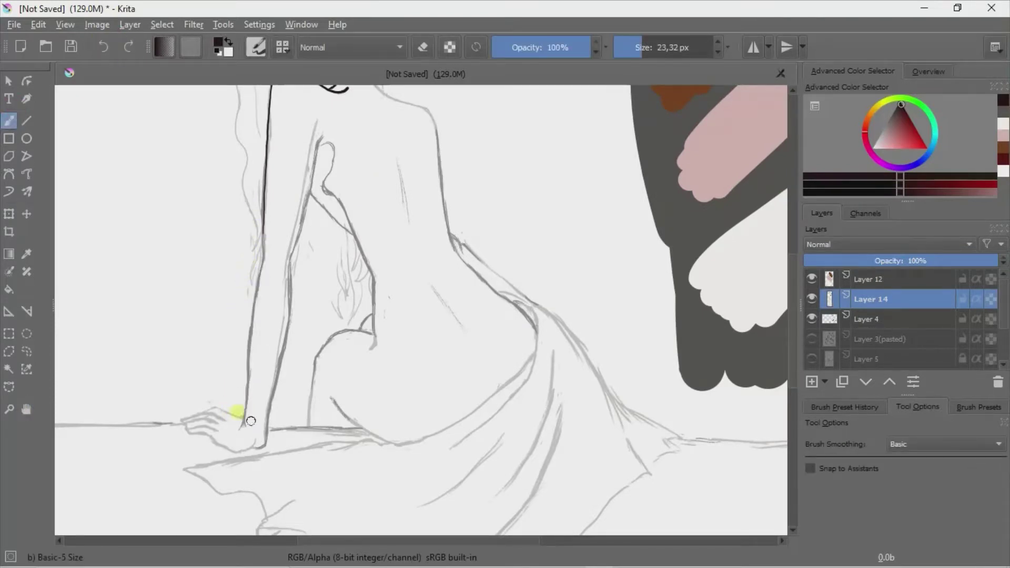
drag(245, 421, 261, 263)
click(103, 47)
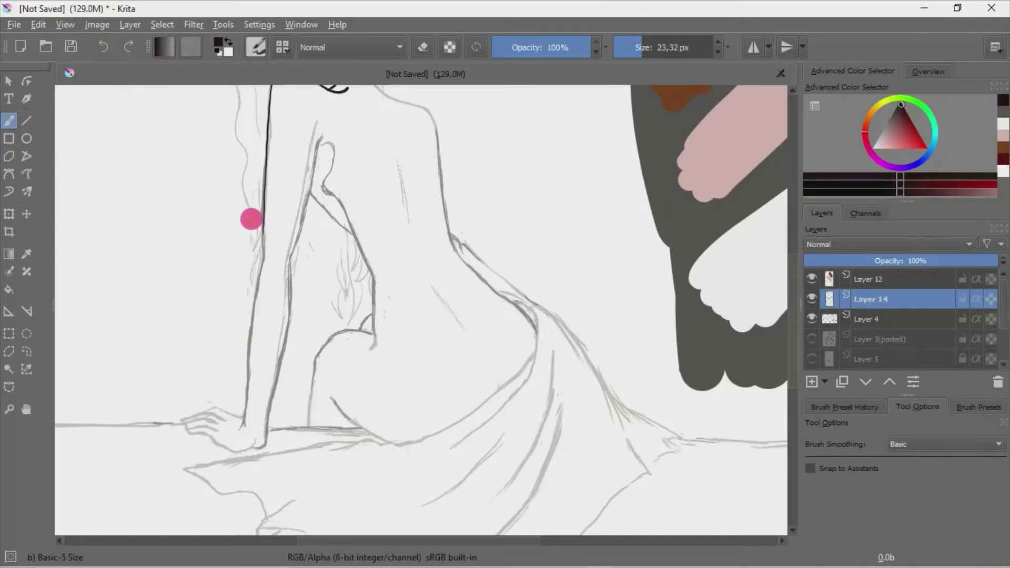
drag(261, 227, 250, 280)
drag(250, 345, 242, 428)
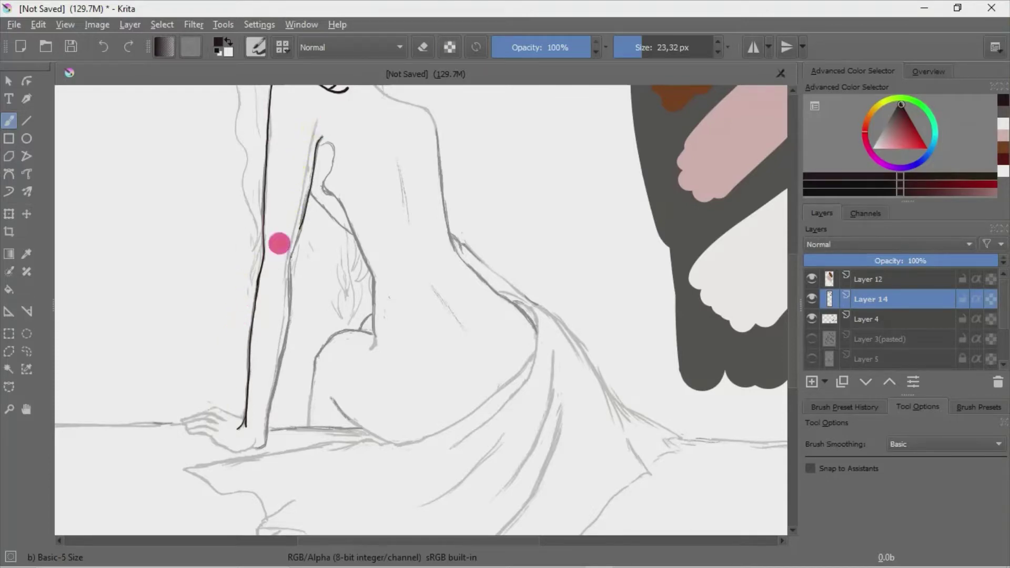
- Ink the inner arm contour upward from the wrist, toggling the eraser off again
drag(300, 222, 288, 243)
click(415, 46)
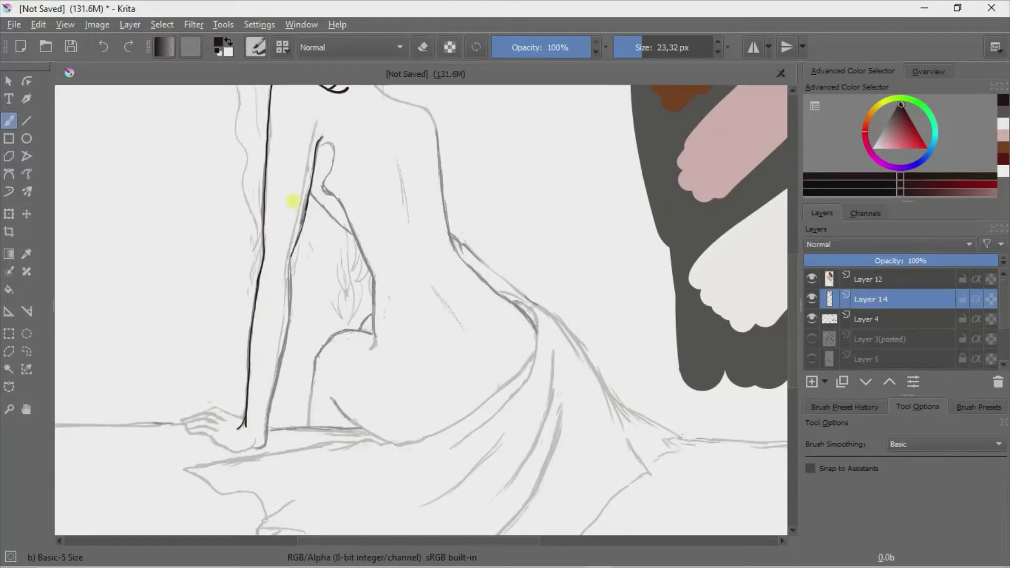
key(ctrl+z)
drag(266, 438, 286, 300)
click(103, 46)
mouse_move(265, 439)
mouse_down()
mouse_move(283, 361)
mouse_move(288, 255)
mouse_up()
click(422, 47)
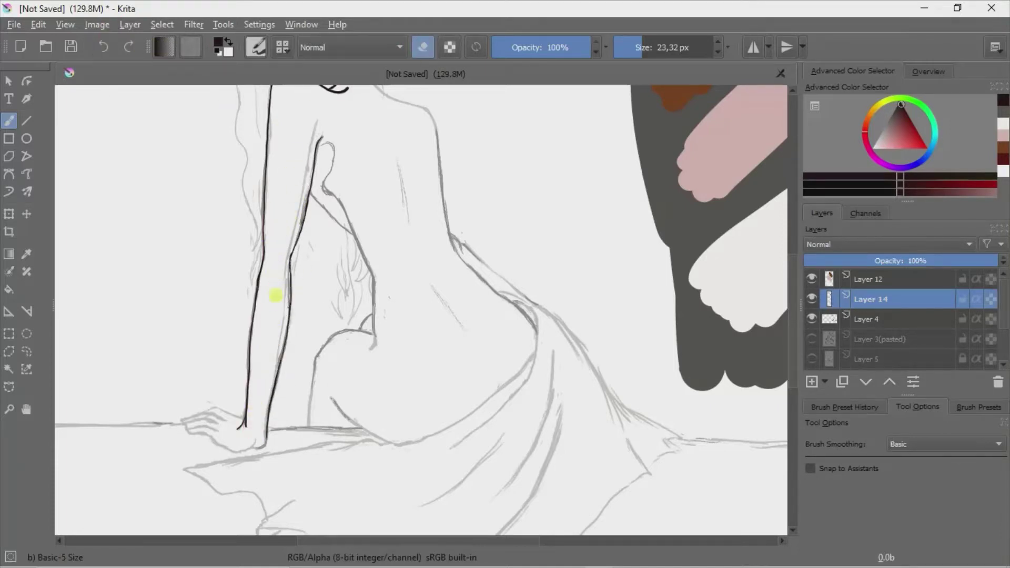
click(422, 46)
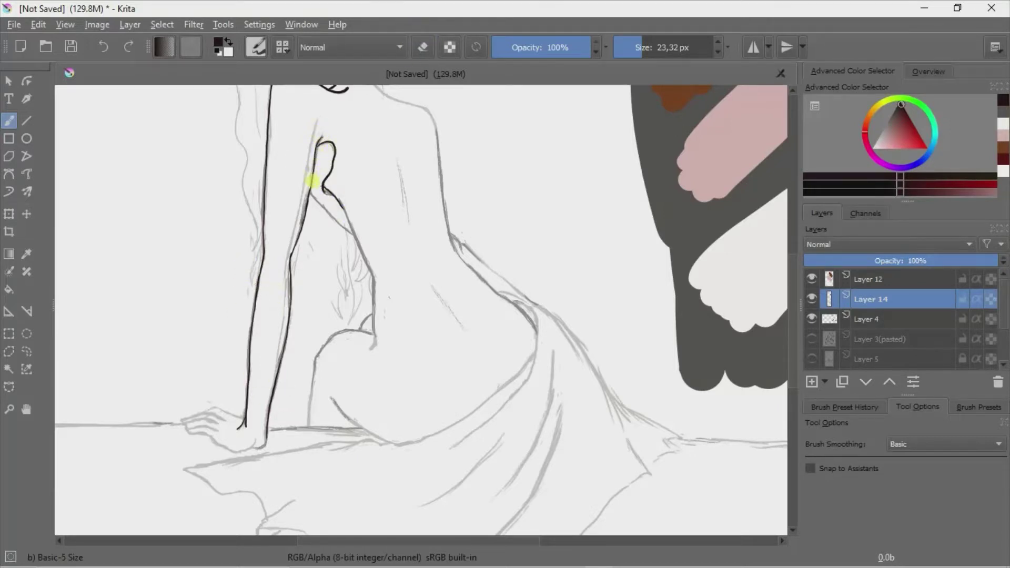
- Ink the inner arm by the shoulder, the back down to the hip, and the thigh curve
mouse_move(328, 210)
mouse_down()
mouse_move(327, 188)
mouse_move(338, 203)
mouse_up()
drag(373, 297, 375, 345)
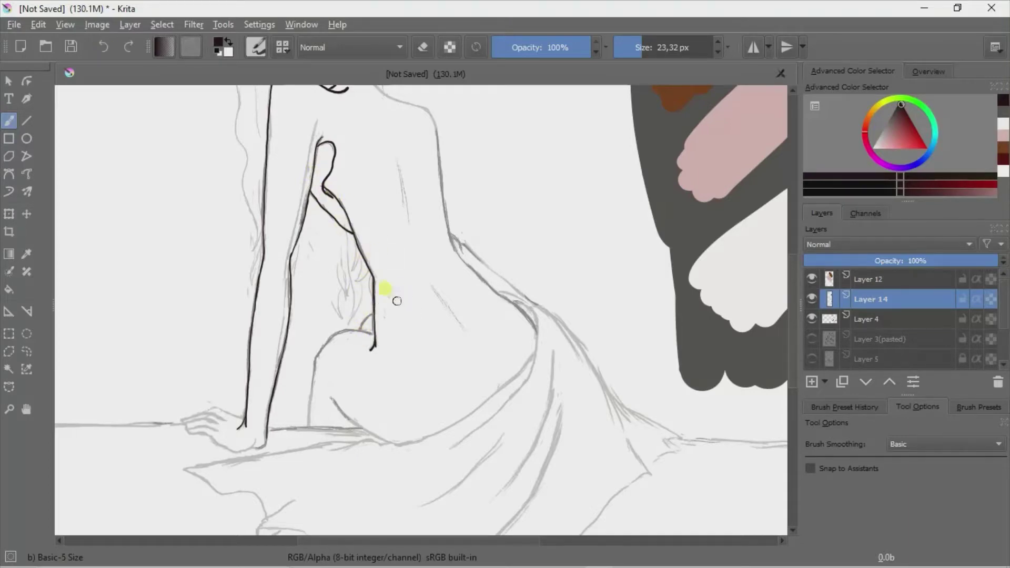
drag(315, 385, 332, 403)
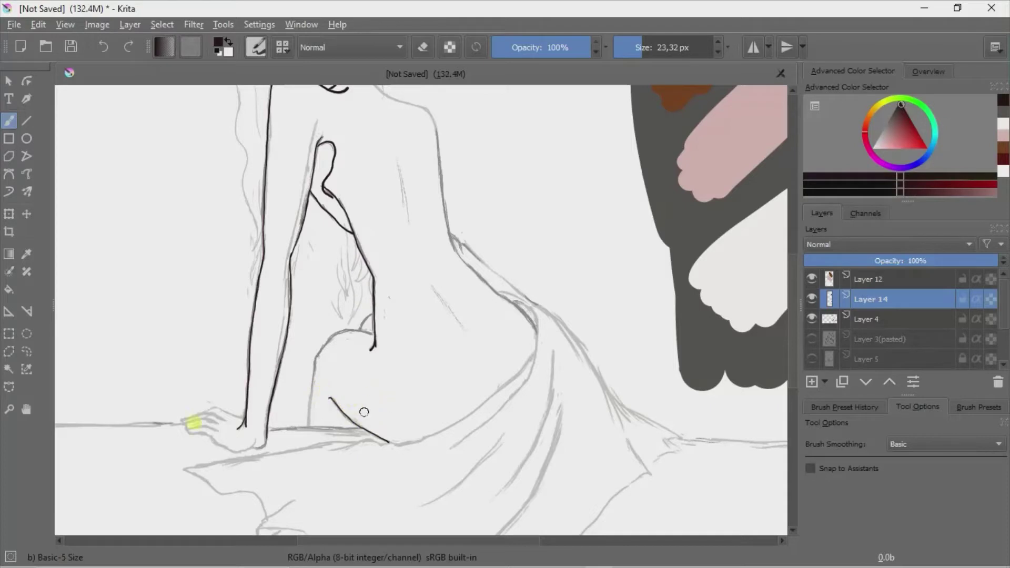
mouse_move(191, 432)
mouse_down()
mouse_move(225, 447)
mouse_move(263, 443)
mouse_move(192, 425)
mouse_up()
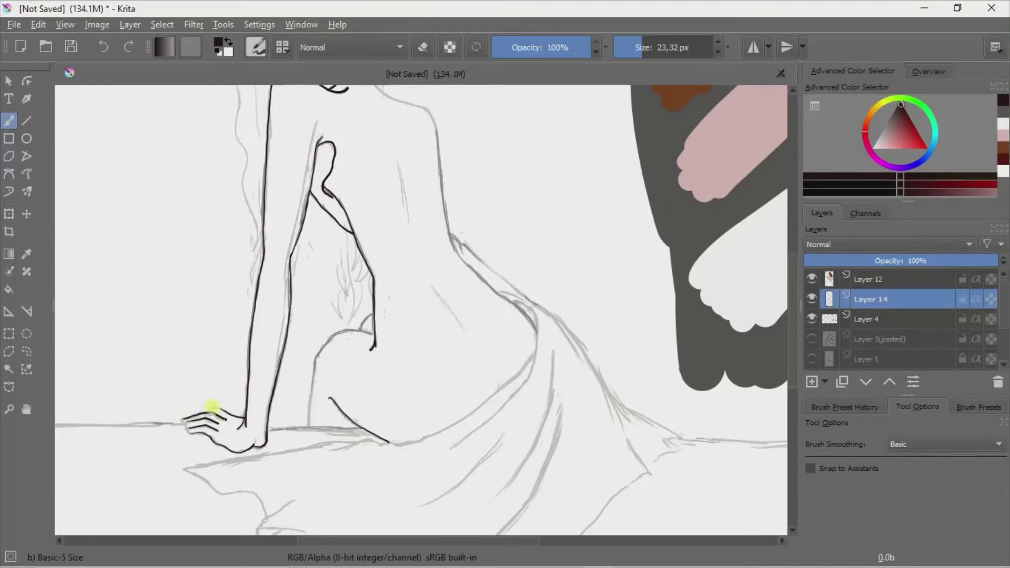
key(e)
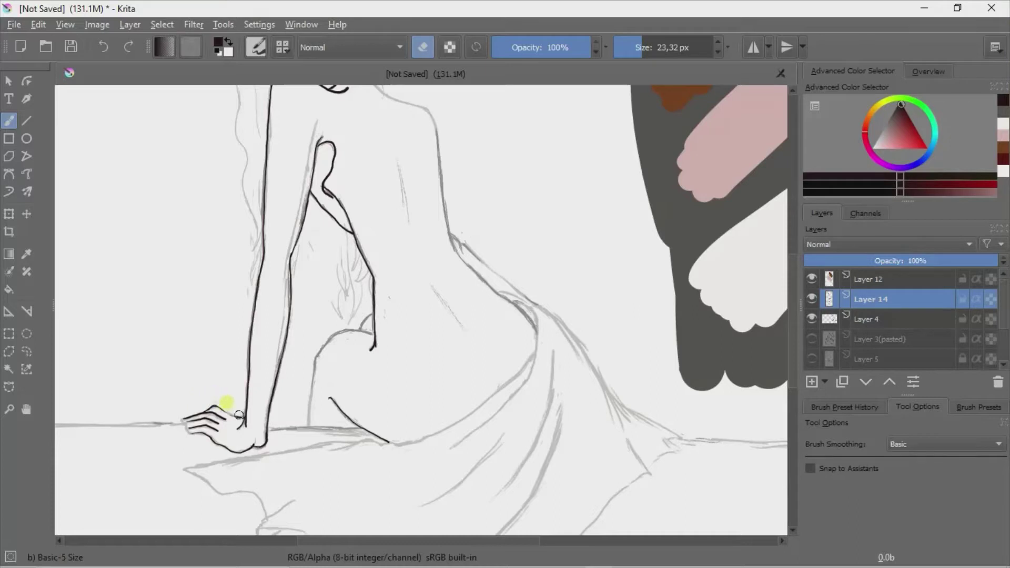
key(e)
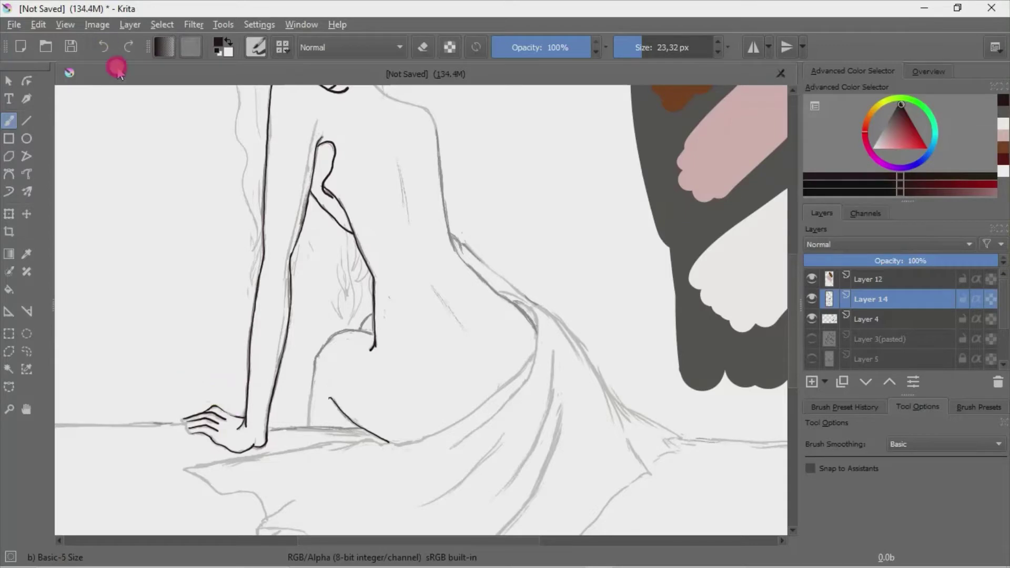
- Extend the finger lines and ink the line up the back of the thigh
drag(174, 413, 182, 419)
drag(444, 278, 255, 266)
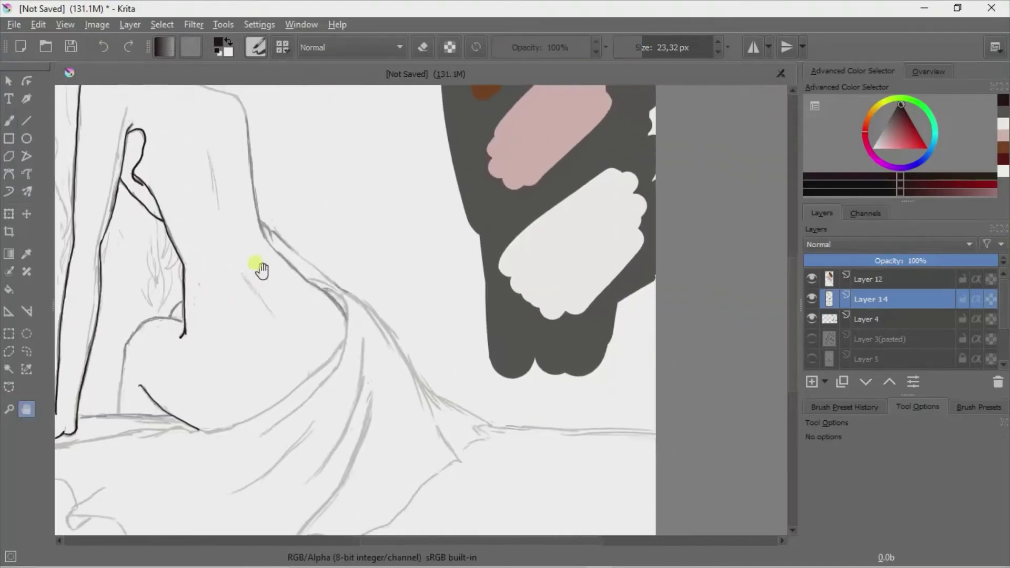
drag(162, 316, 184, 301)
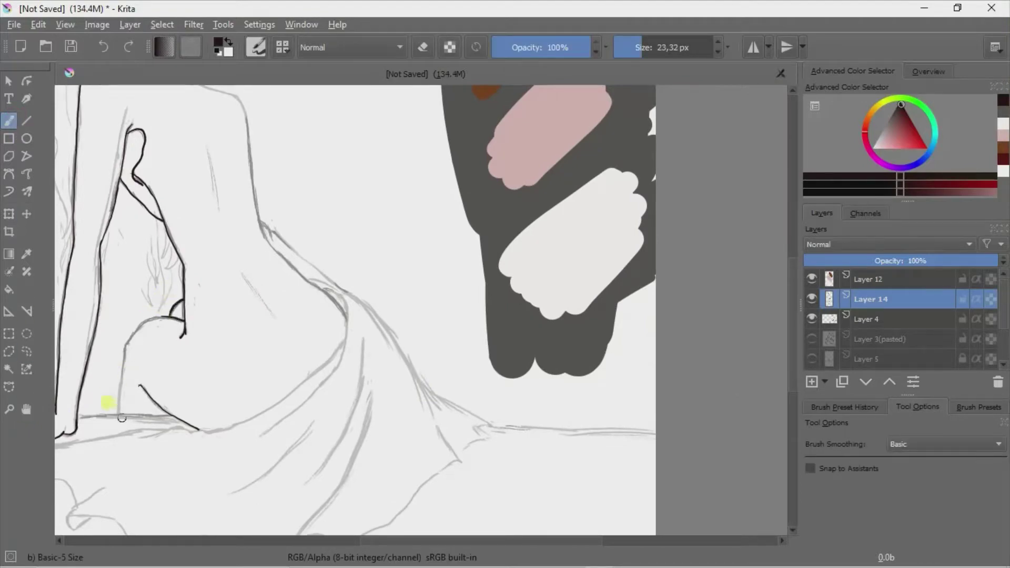
key(ctrl+z)
mouse_move(119, 415)
mouse_down()
mouse_move(126, 349)
mouse_move(167, 318)
mouse_up()
key(e)
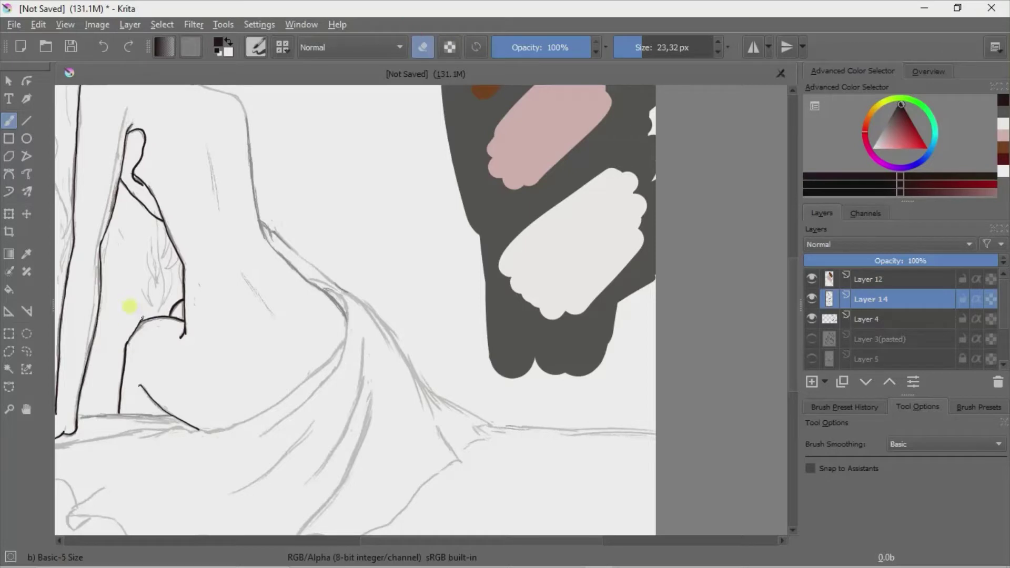
key(e)
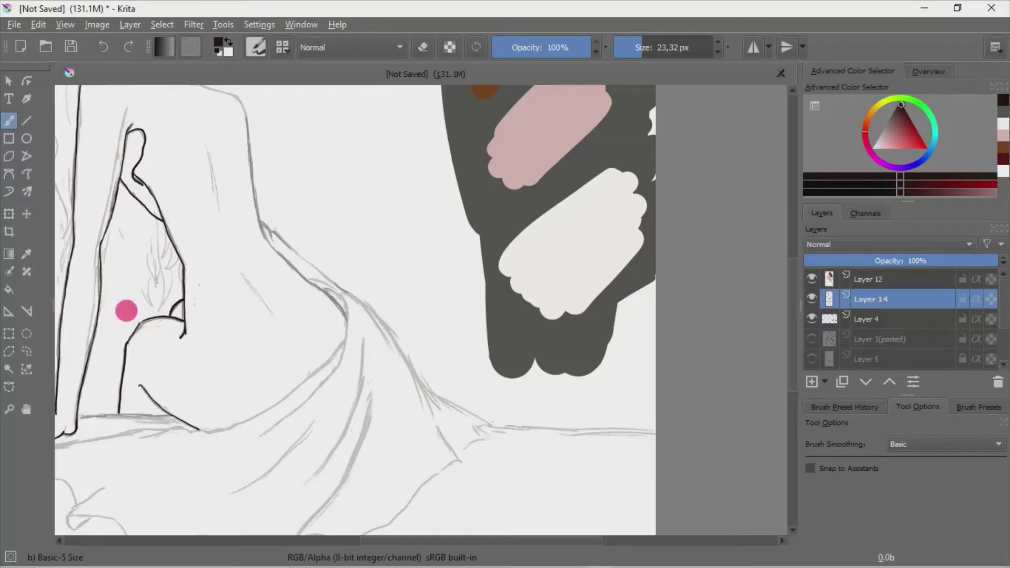
- Ink the sheet edge beneath the thigh and a cloth fold at the lower left
key(e)
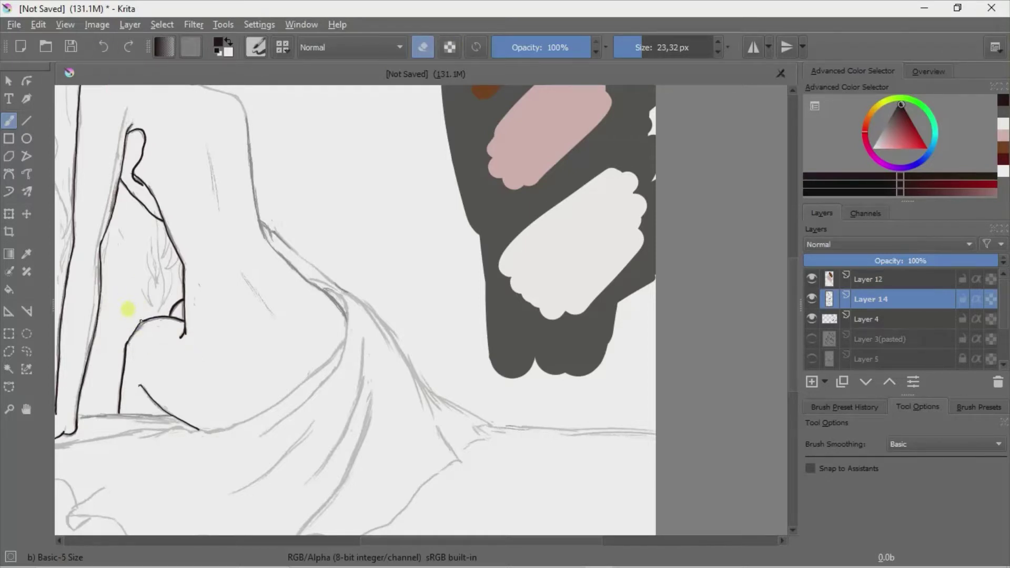
click(124, 308)
click(406, 40)
key(e)
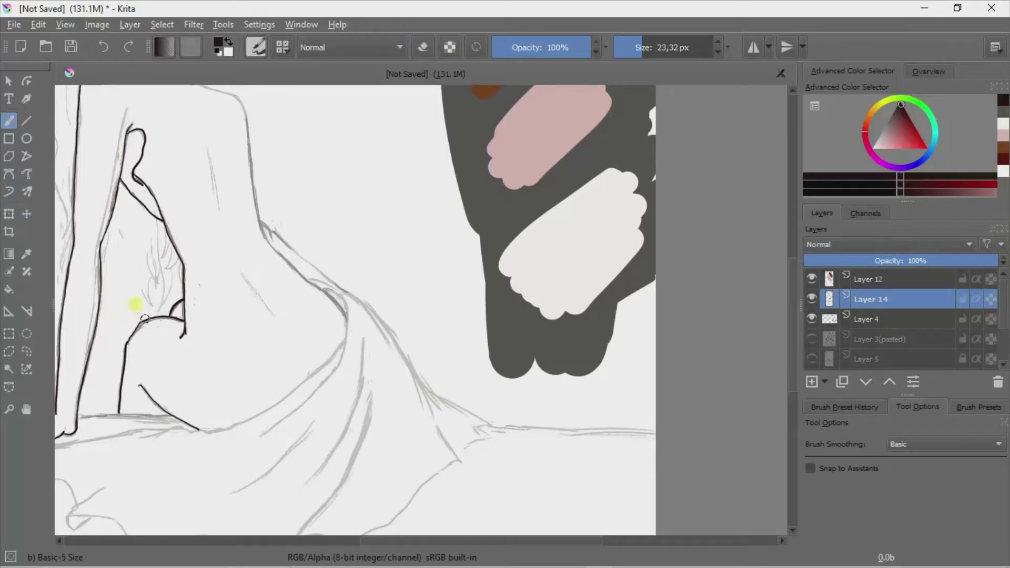
mouse_move(69, 414)
mouse_down()
mouse_move(144, 412)
mouse_move(192, 430)
mouse_move(255, 417)
mouse_up()
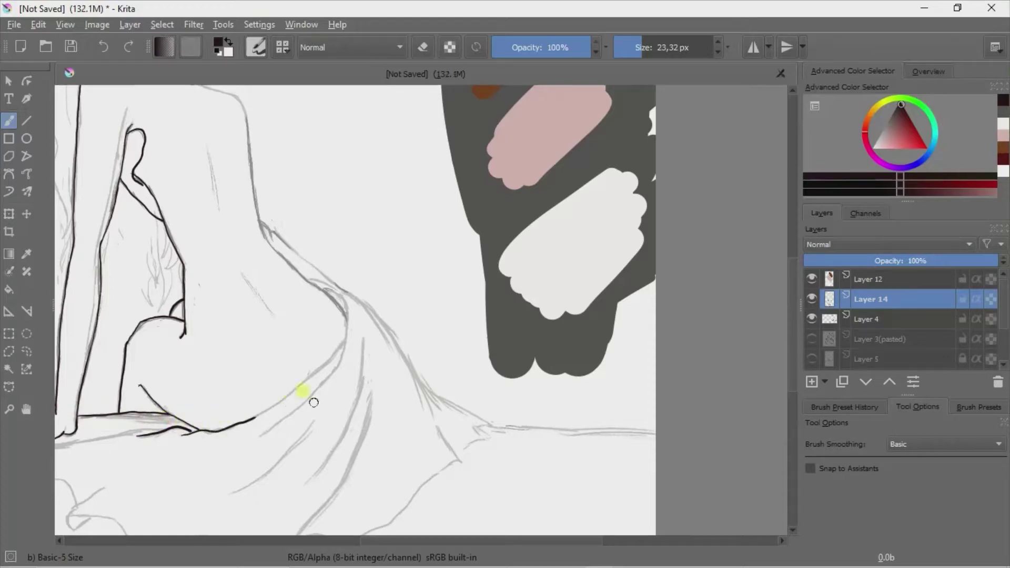
drag(69, 521, 100, 516)
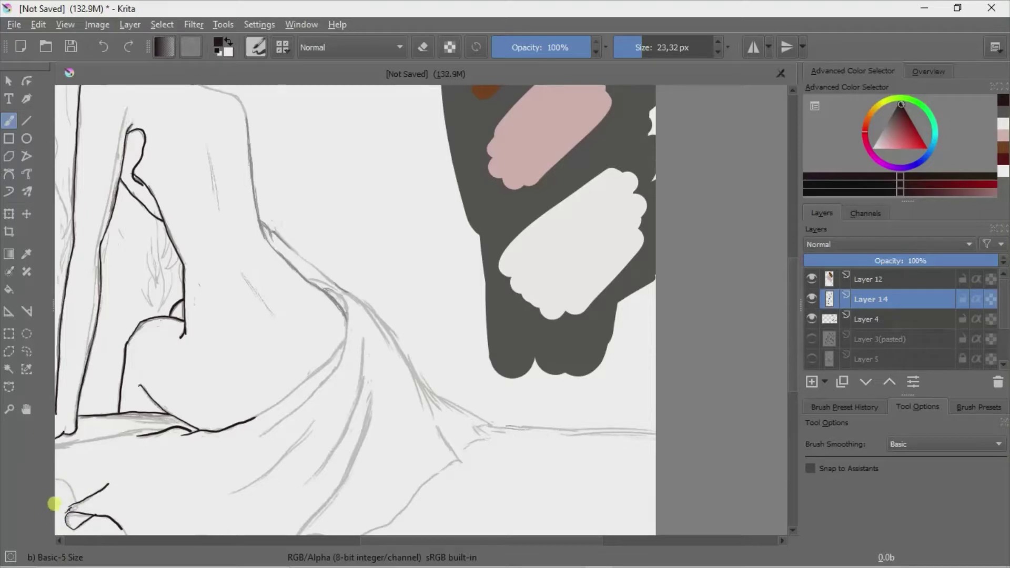
key(e)
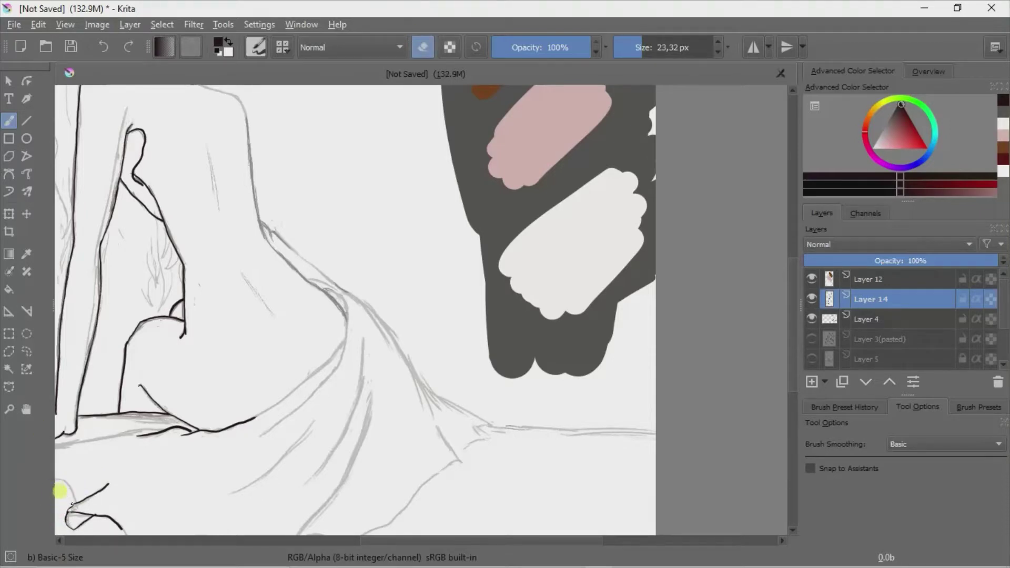
key(e)
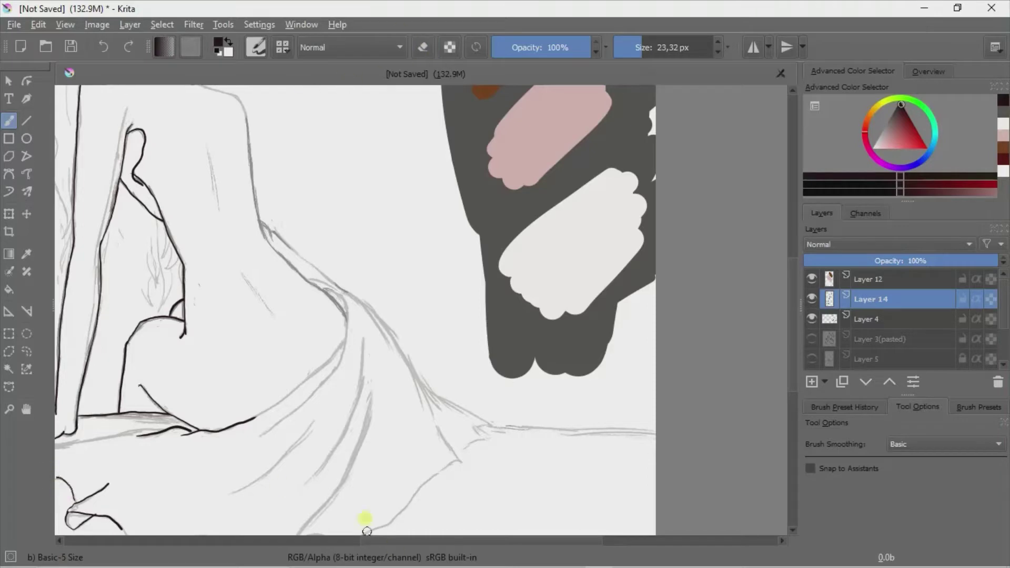
scroll(367, 531, left, 5)
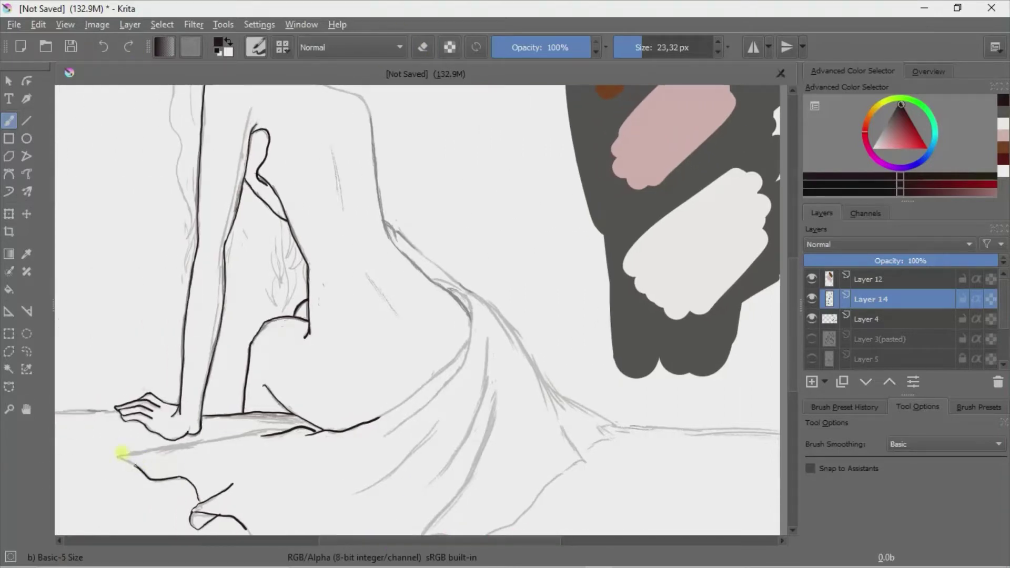
- Ink the sheet edge under the arm and beside the hand
drag(120, 454, 349, 430)
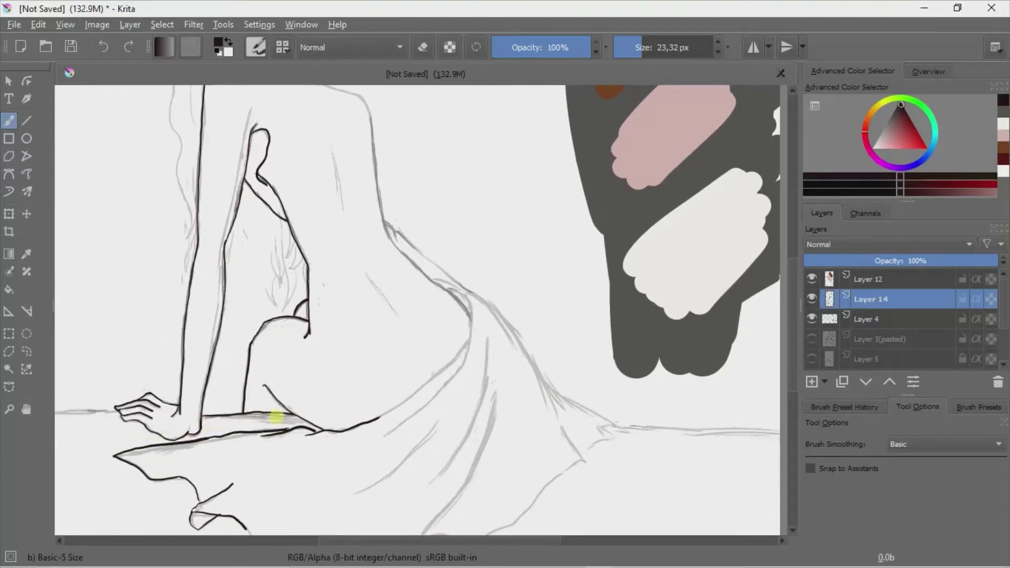
scroll(142, 405, left, 7)
drag(135, 408, 297, 408)
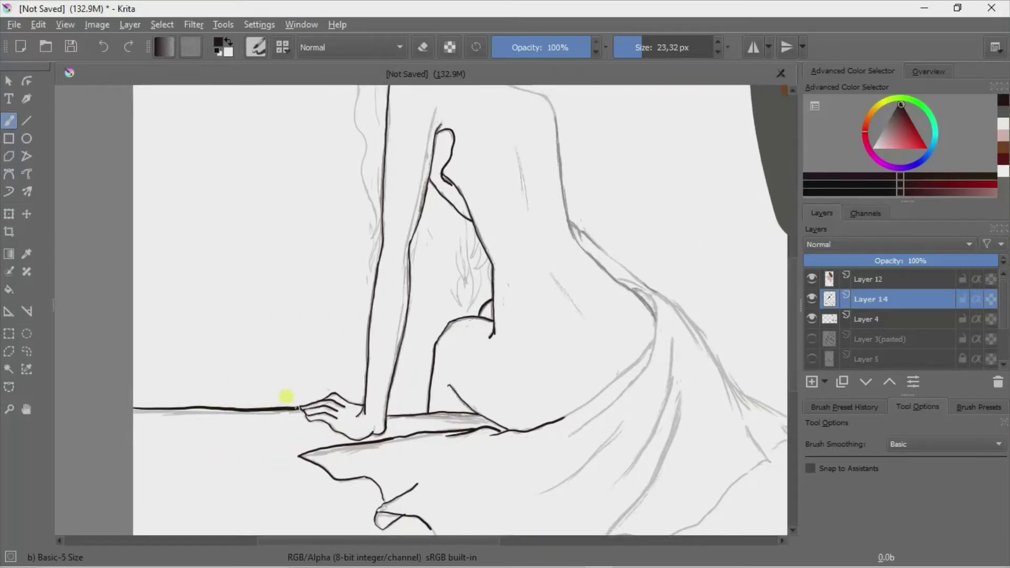
key(ctrl+z)
drag(85, 411, 285, 408)
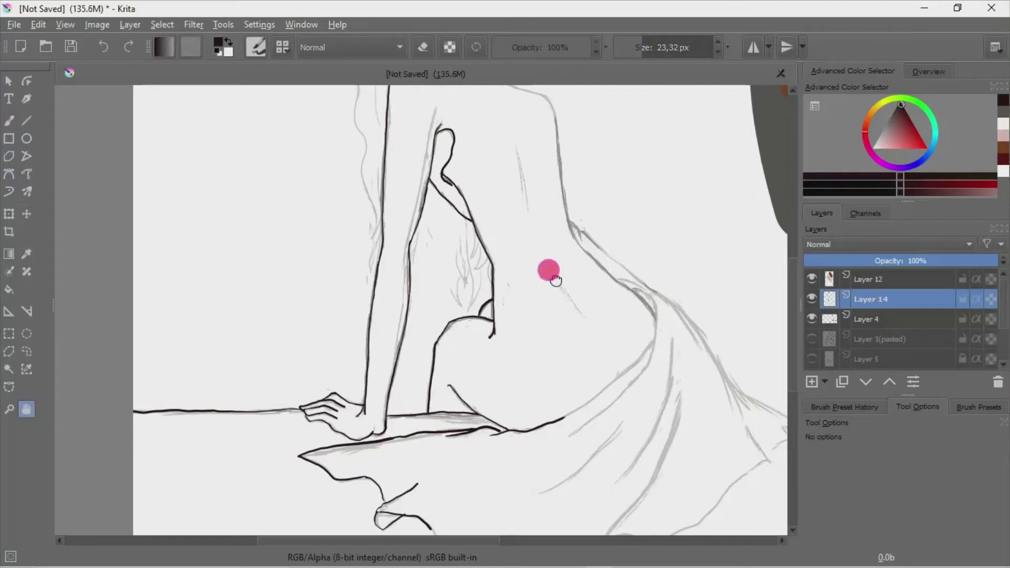
- Ink a line along the back plus the lower curve and bottom edge of the drape
drag(547, 270, 242, 317)
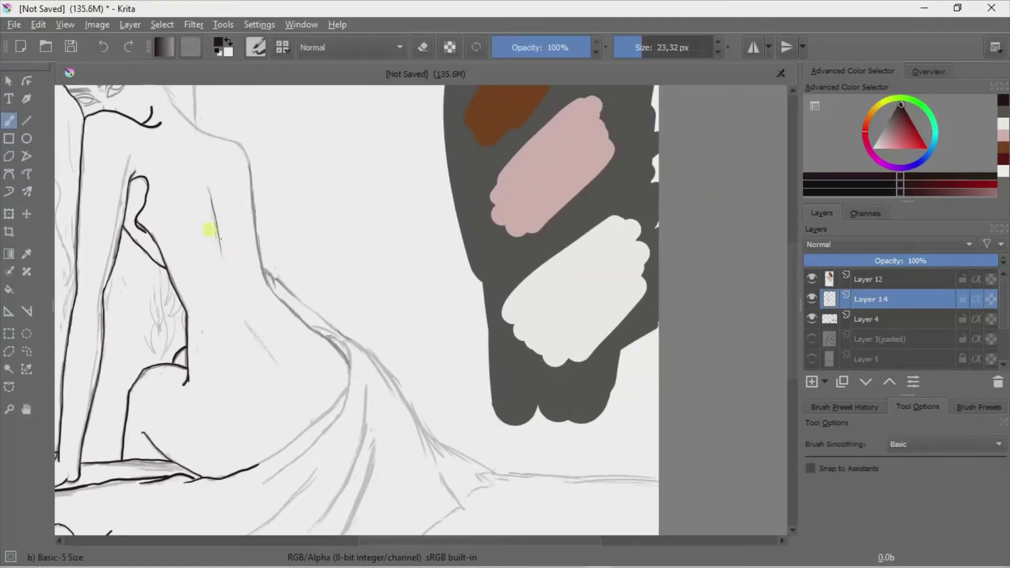
drag(205, 185, 220, 256)
key(ctrl+z)
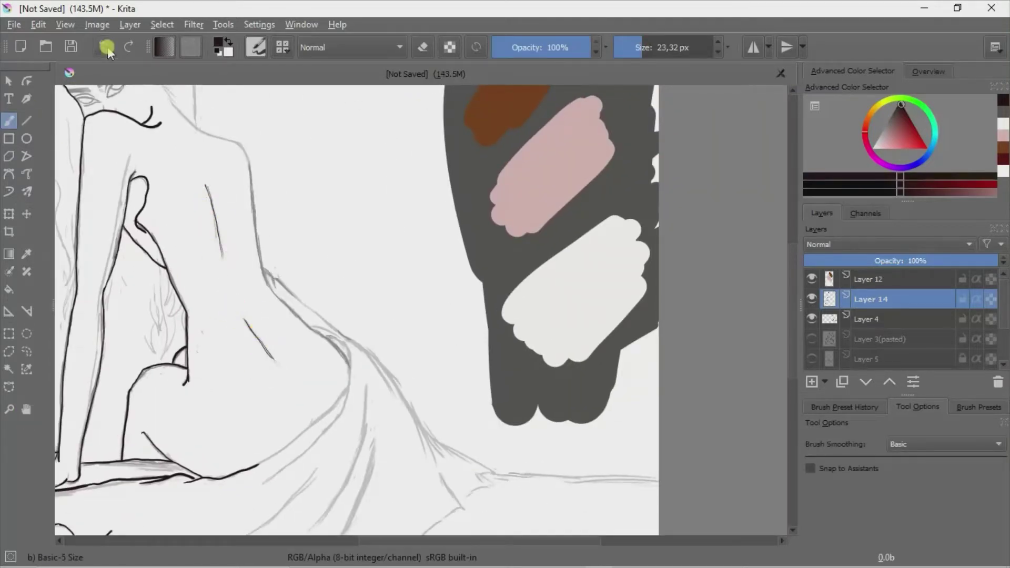
key(ctrl+shift+z)
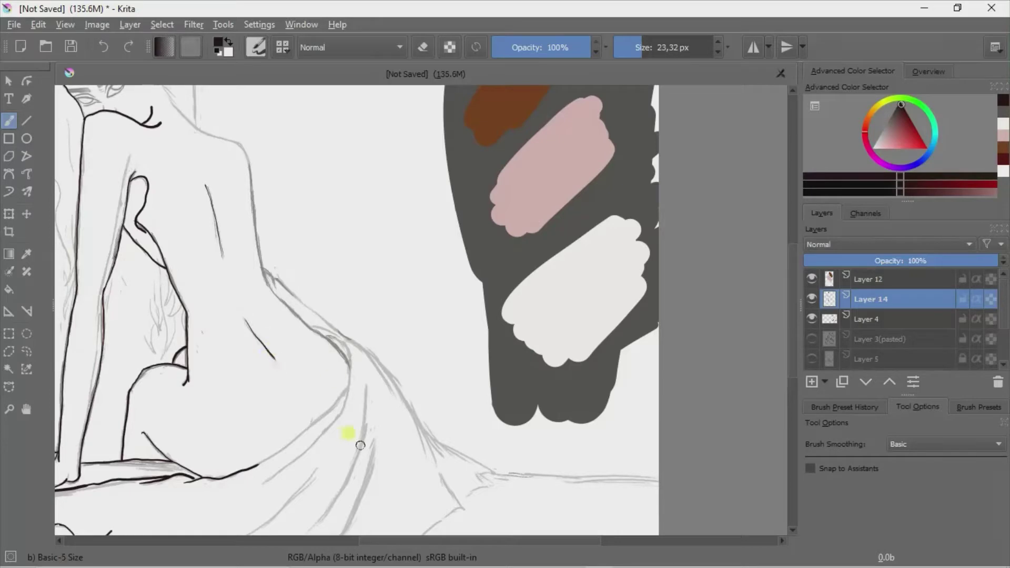
drag(327, 376, 288, 242)
mouse_move(72, 424)
mouse_down()
mouse_move(164, 445)
mouse_move(377, 399)
mouse_up()
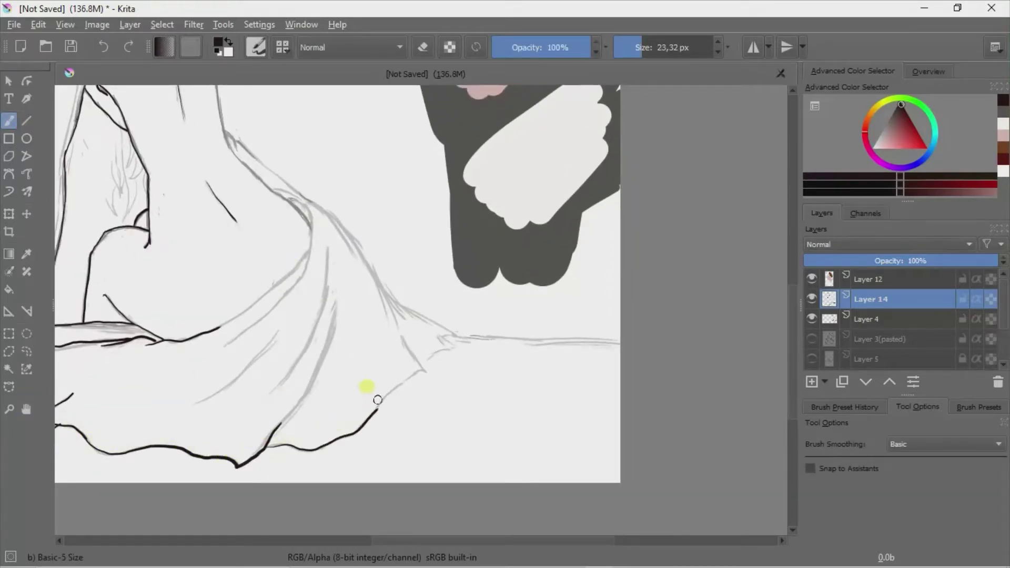
mouse_move(192, 401)
mouse_down()
mouse_move(245, 368)
mouse_move(285, 322)
mouse_up()
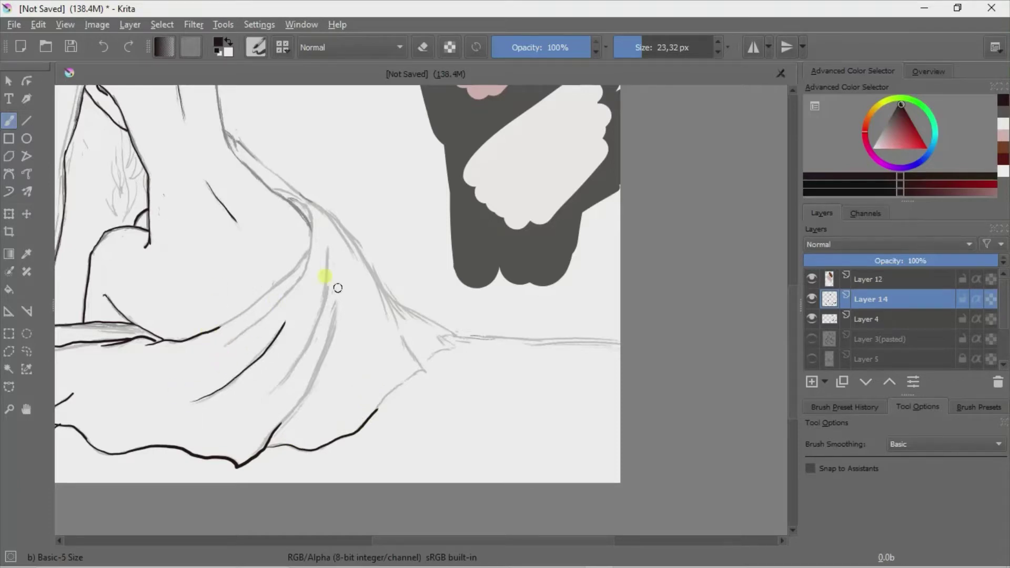
- Tilt the canvas and ink the upper fold line across the drape
mouse_move(337, 288)
mouse_down()
mouse_move(336, 332)
mouse_move(361, 250)
mouse_up()
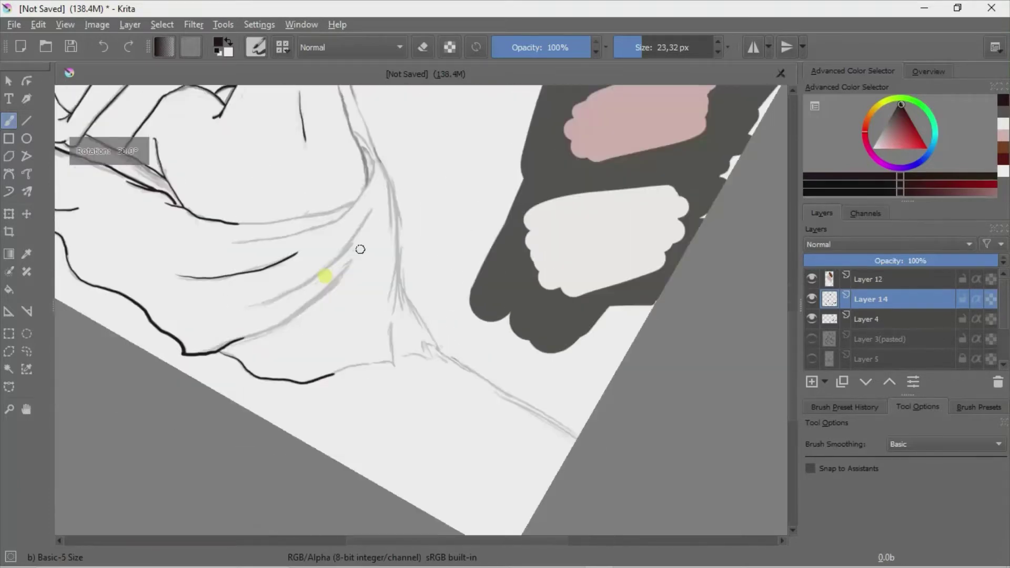
drag(232, 223, 359, 198)
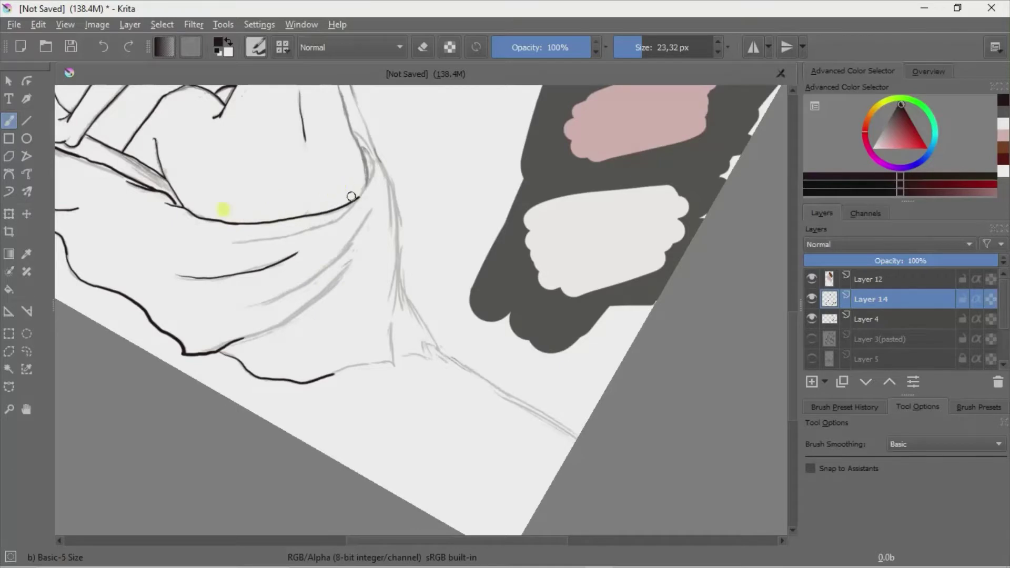
drag(214, 241, 306, 229)
drag(509, 243, 372, 349)
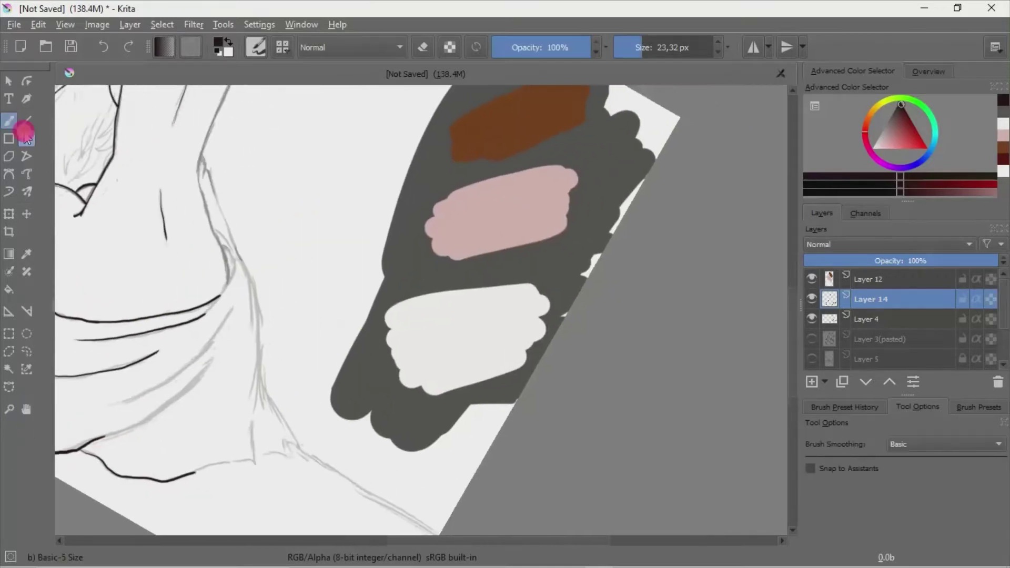
key(e)
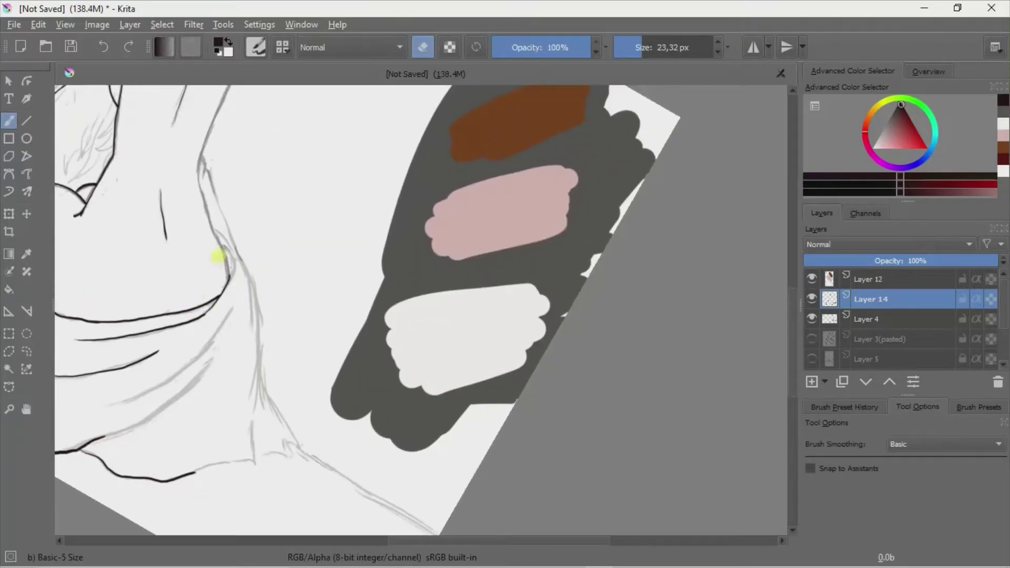
click(422, 47)
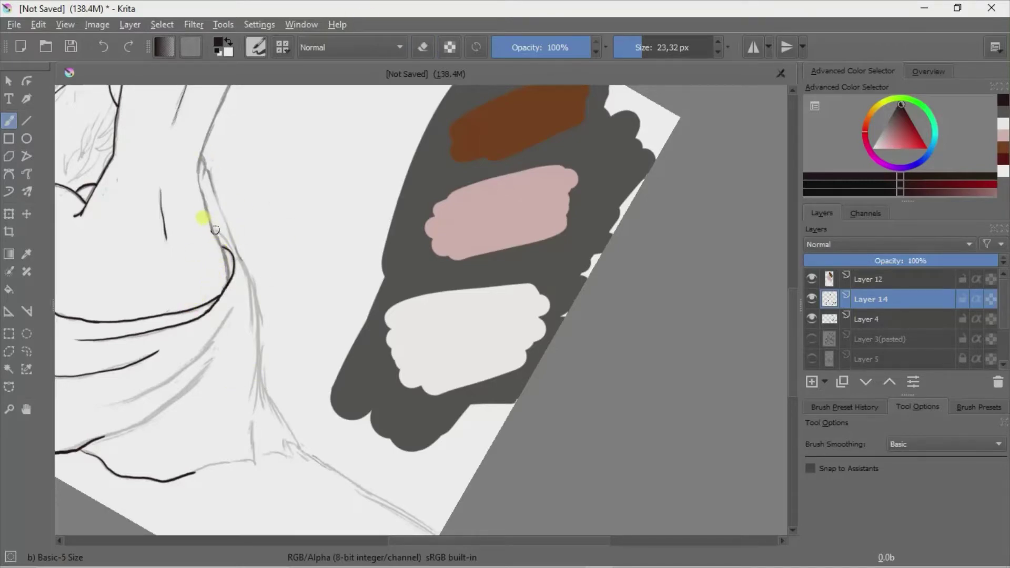
- Ink the back contour running down into the cloth and two more fold lines
drag(215, 229, 237, 258)
mouse_move(200, 156)
mouse_down()
mouse_move(251, 336)
mouse_move(237, 311)
mouse_move(254, 301)
mouse_up()
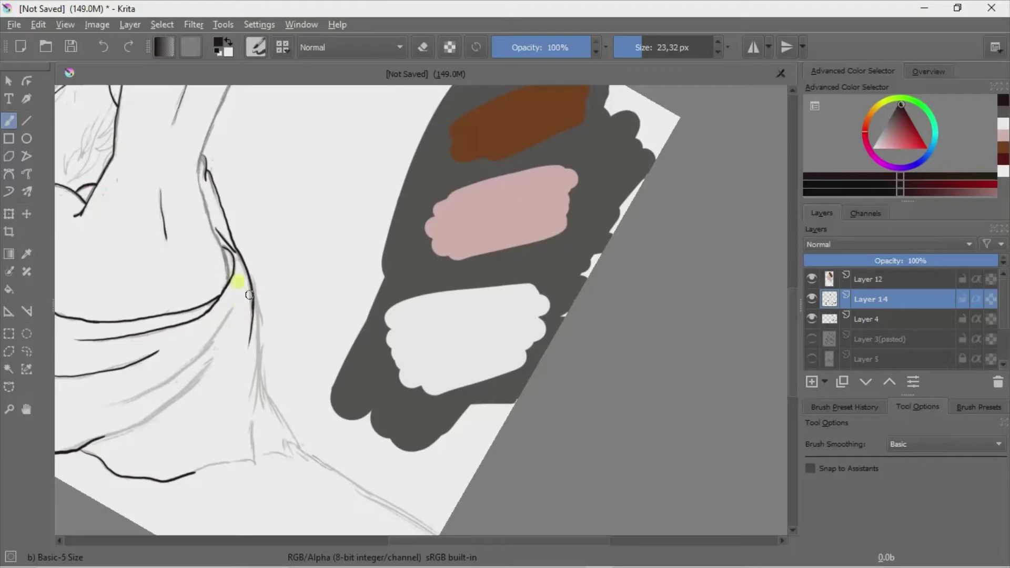
key(ctrl+z)
drag(234, 260, 263, 412)
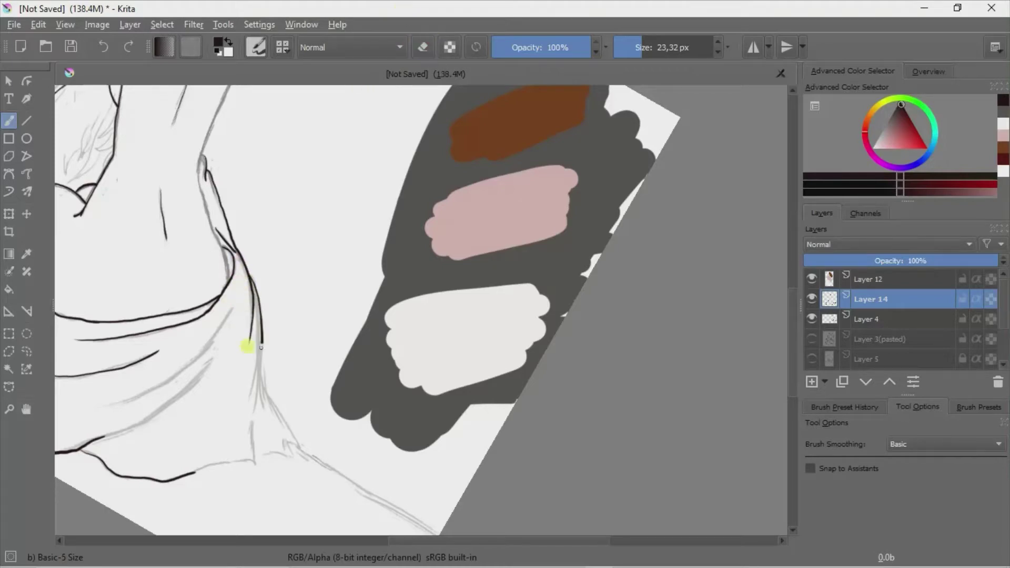
drag(235, 302, 127, 397)
mouse_move(214, 361)
mouse_down()
mouse_move(148, 418)
mouse_move(79, 446)
mouse_up()
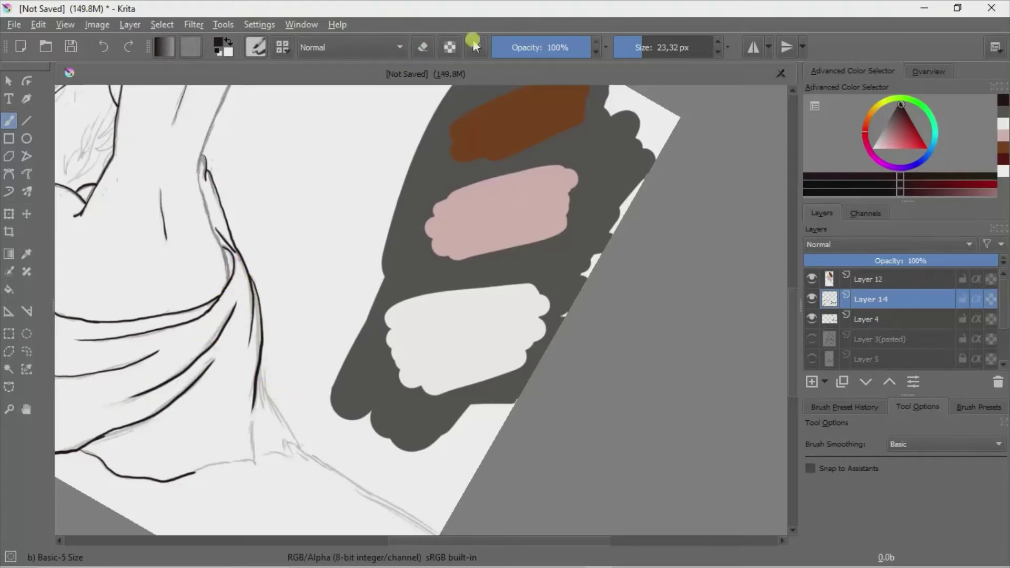
click(26, 409)
- Extend the lower fold line, ink the fold's corner and the long sheet edge
drag(210, 368, 158, 264)
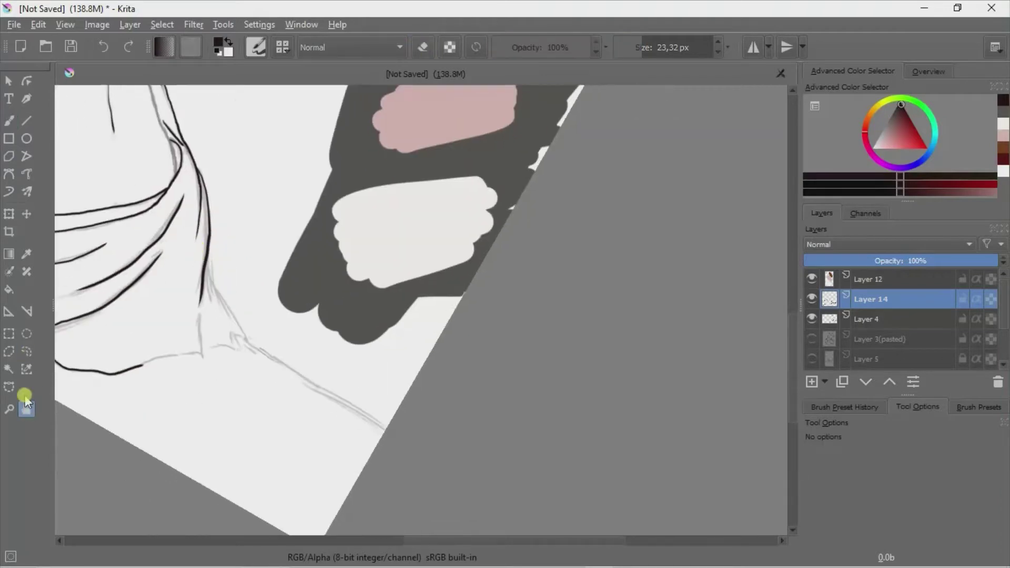
key(b)
drag(205, 356, 138, 365)
mouse_move(203, 356)
mouse_down()
mouse_move(199, 314)
mouse_move(200, 333)
mouse_move(240, 349)
mouse_move(233, 335)
mouse_move(388, 423)
mouse_up()
drag(207, 261, 238, 329)
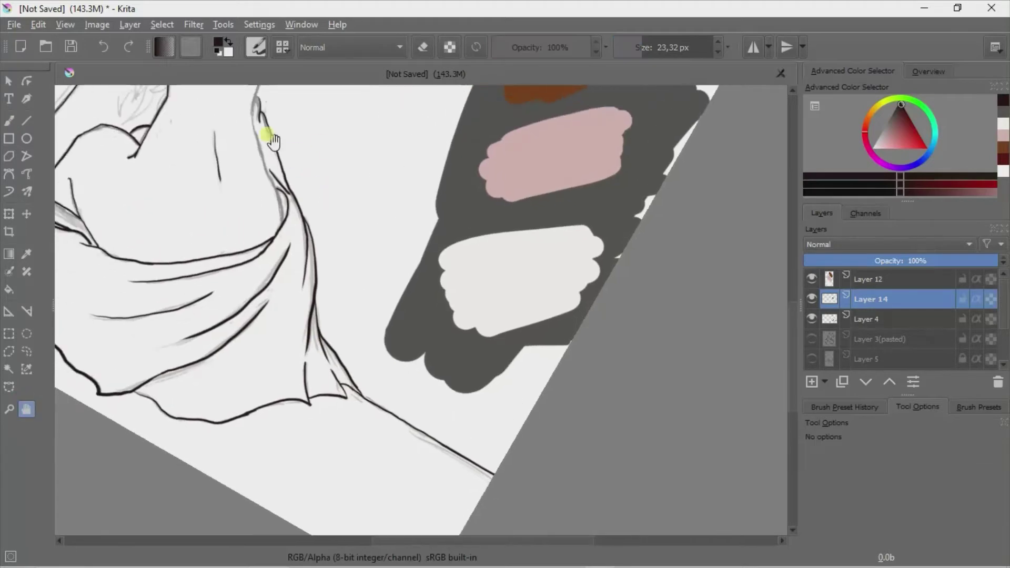
- Rotate the view a quarter turn and ink the shoulder line and a short line down the back
drag(218, 315, 269, 126)
key(4)
key(4)
key(4)
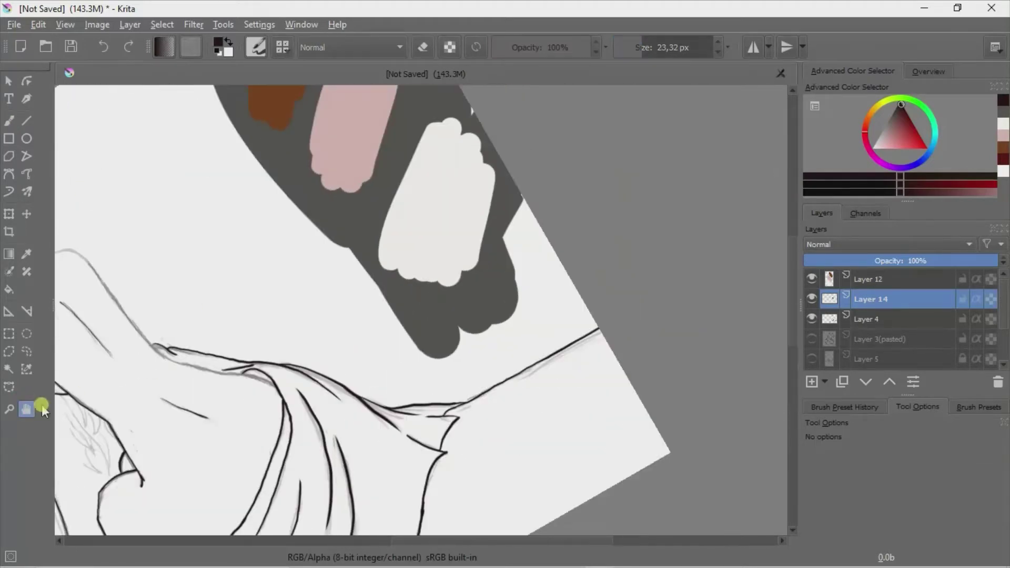
key(b)
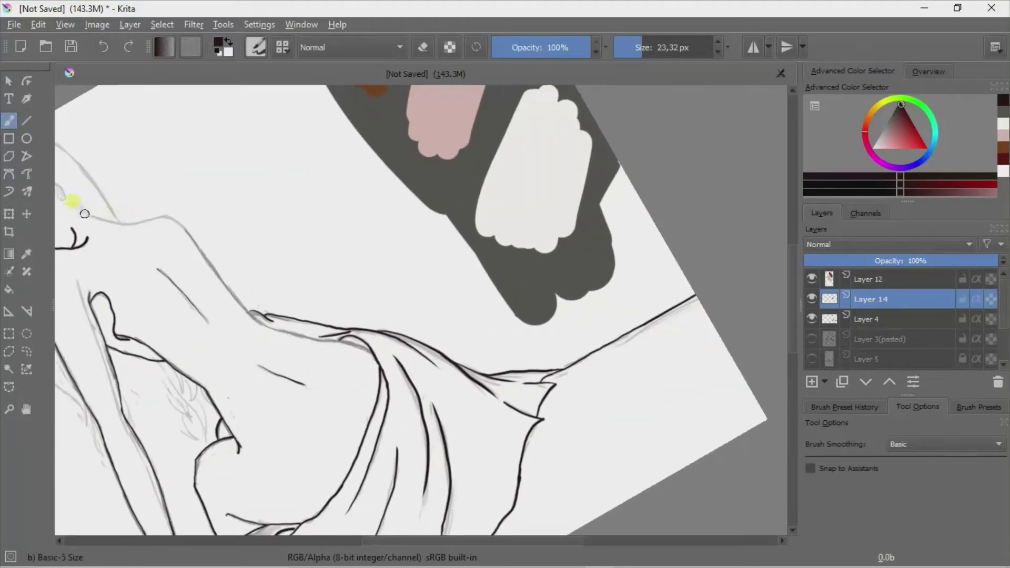
drag(85, 214, 169, 218)
key(e)
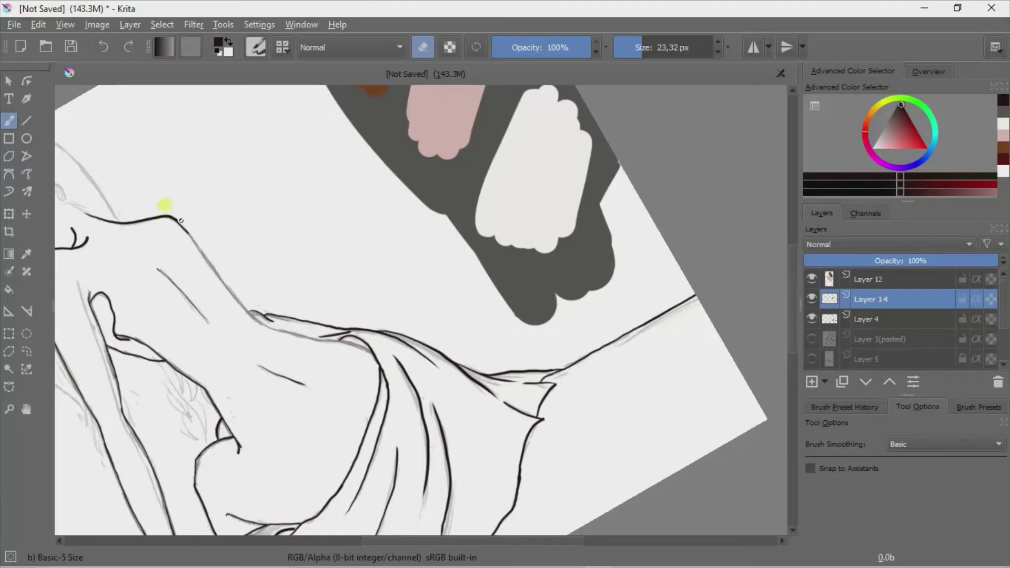
click(423, 45)
drag(158, 203, 208, 264)
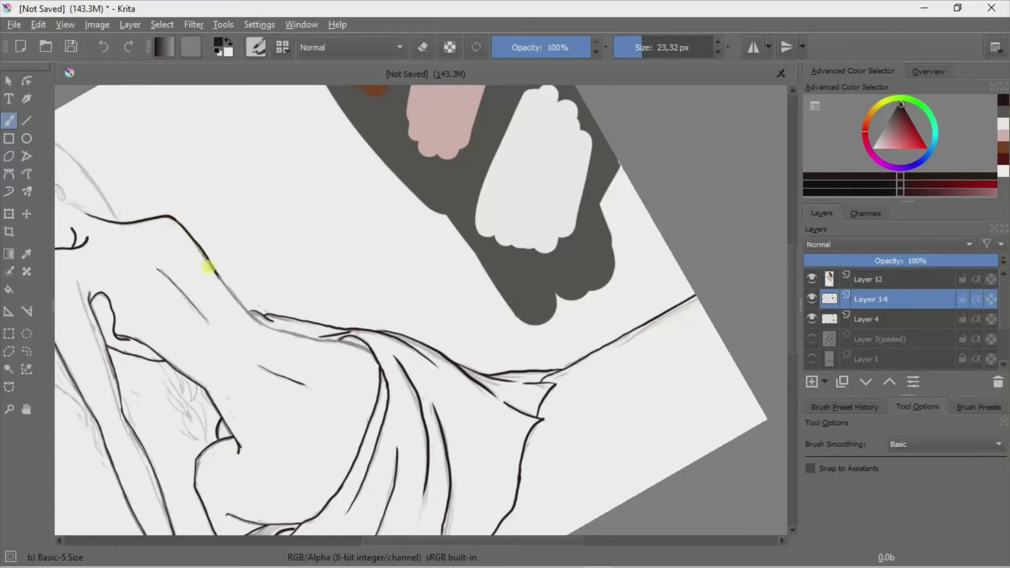
key(ctrl+z)
drag(158, 208, 213, 277)
key(ctrl+z)
drag(169, 217, 213, 269)
- Redraw the short line along the arm's edge, then bring the head into view
key(h)
drag(271, 305, 256, 281)
key(b)
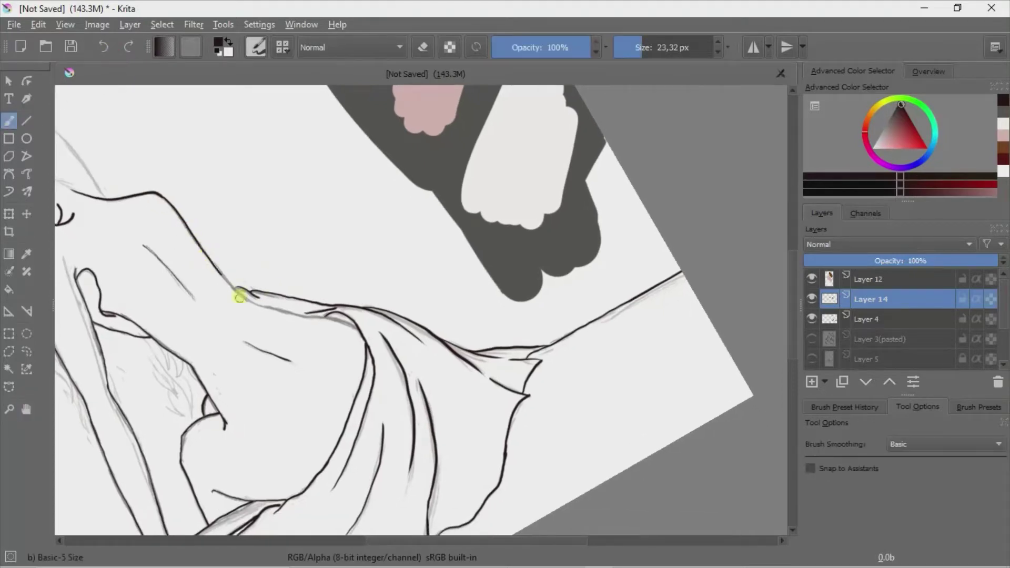
key(h)
drag(361, 263, 247, 274)
key(b)
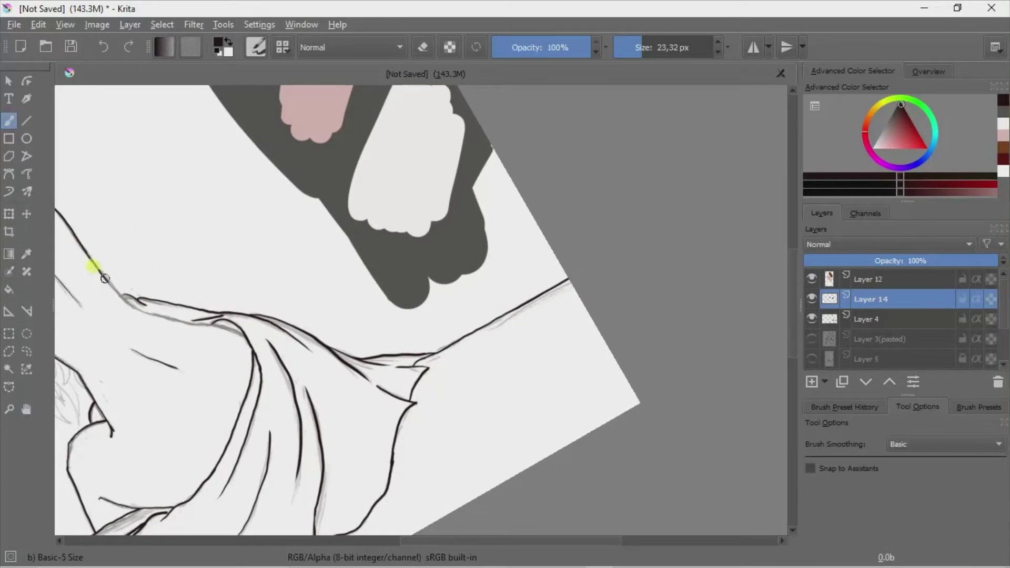
drag(136, 310, 248, 321)
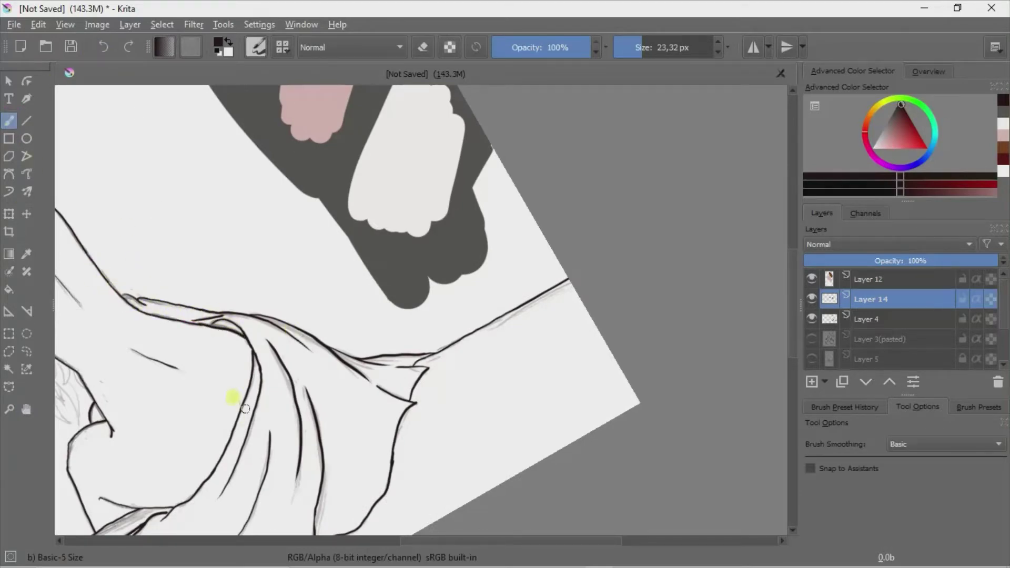
key(h)
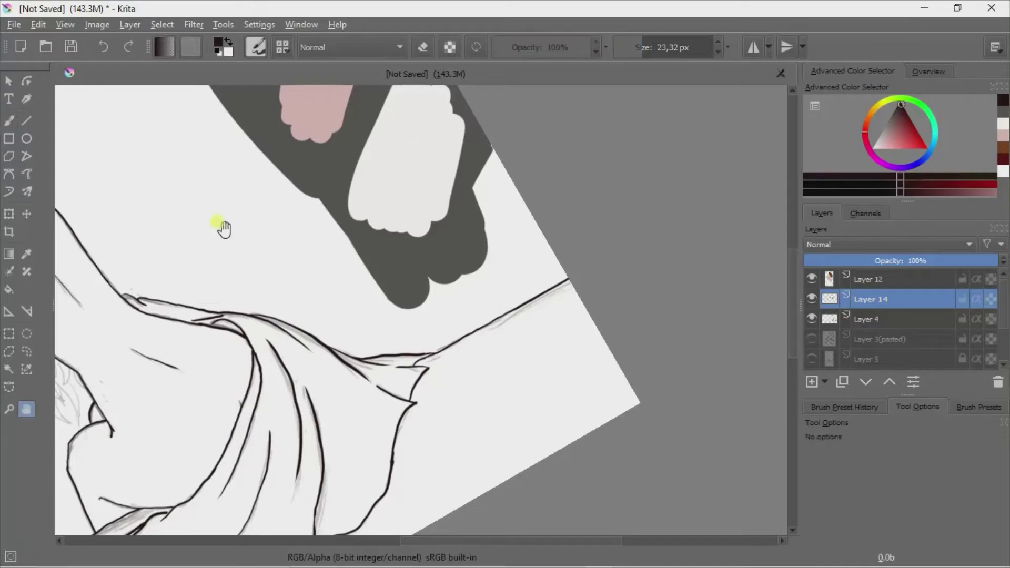
drag(223, 228, 218, 232)
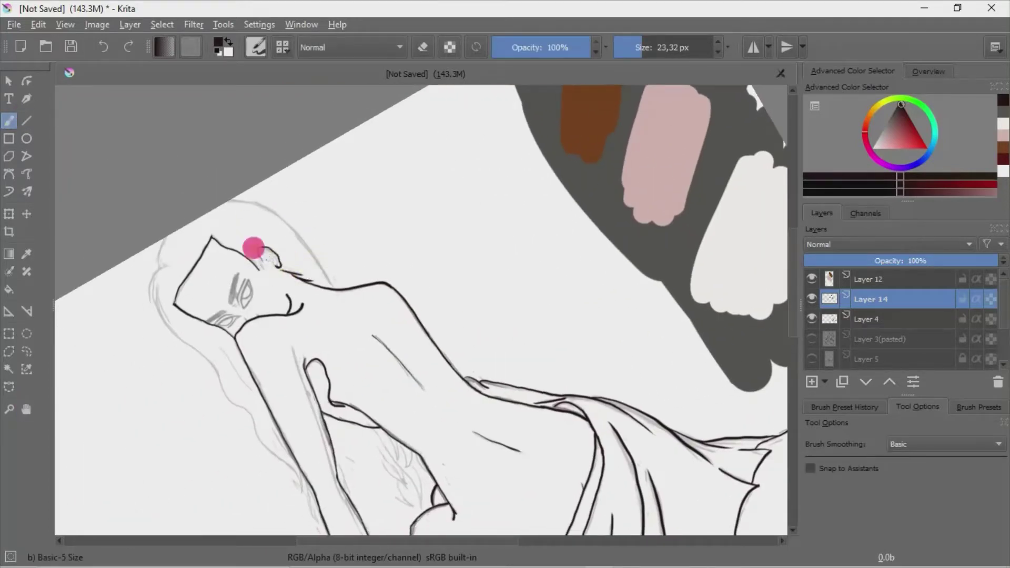
- Try the ear curl, then ink hair lines down the left side of the head
drag(253, 248, 270, 261)
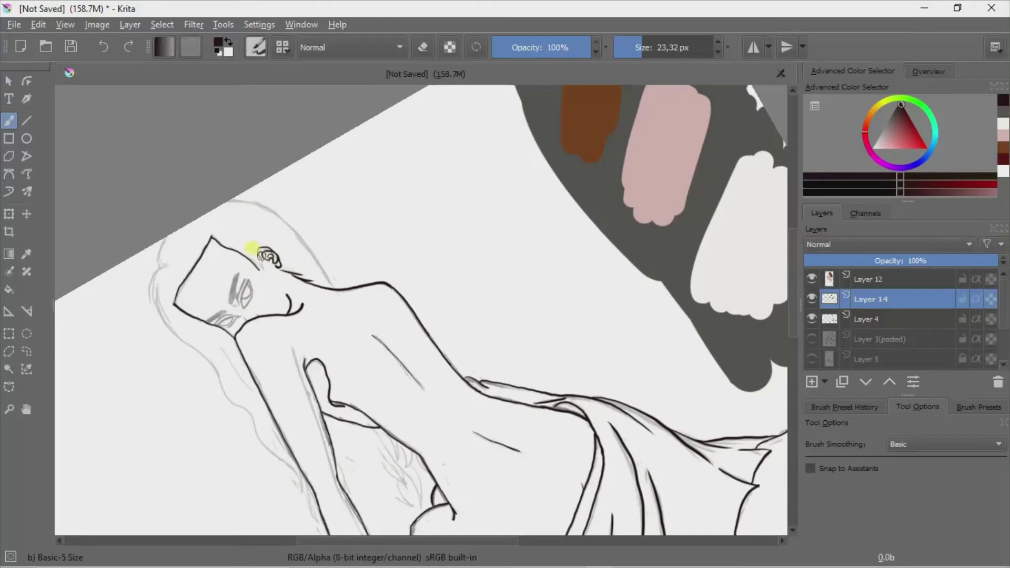
key(ctrl+z)
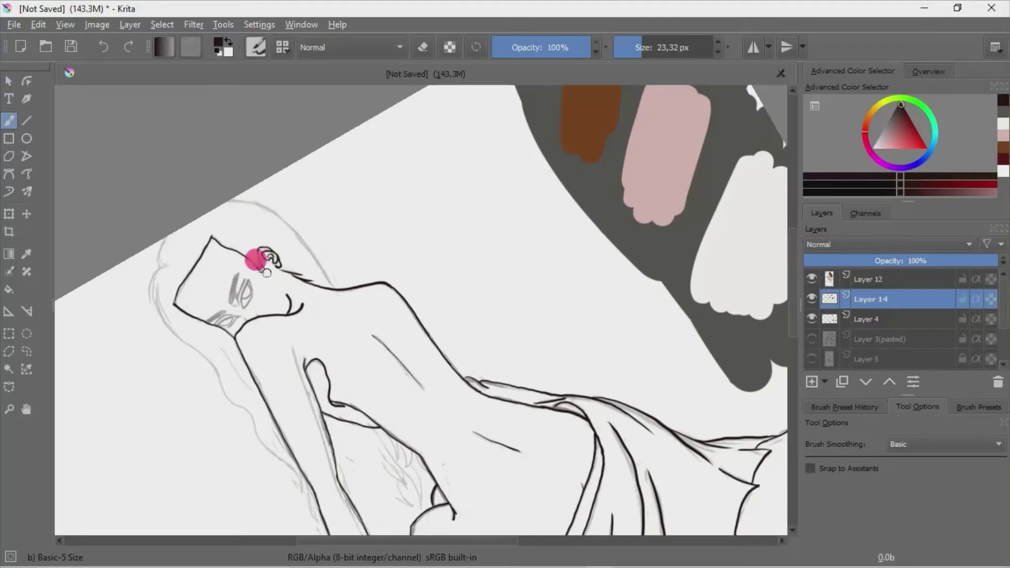
key(e)
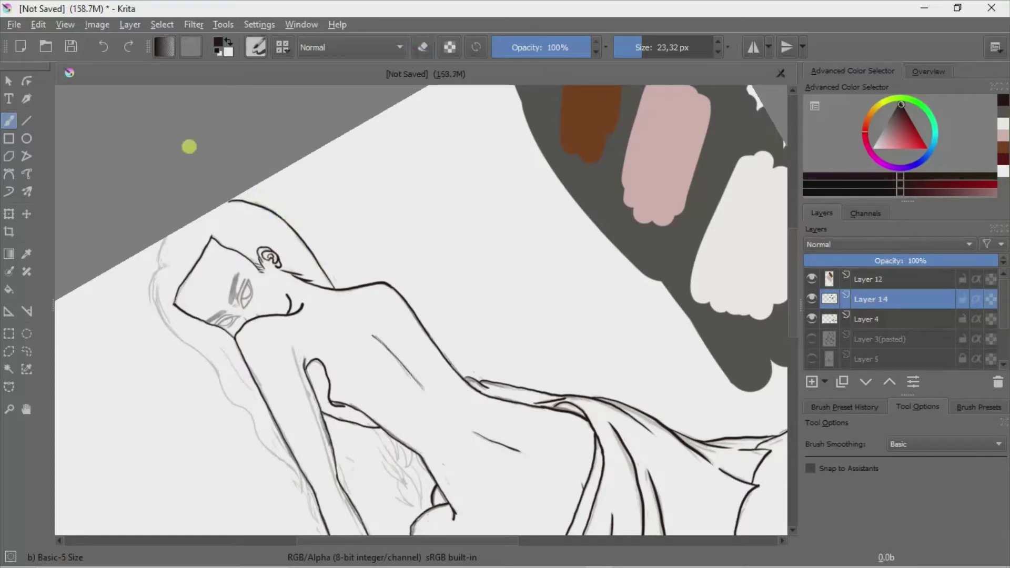
key(space)
drag(241, 241, 240, 185)
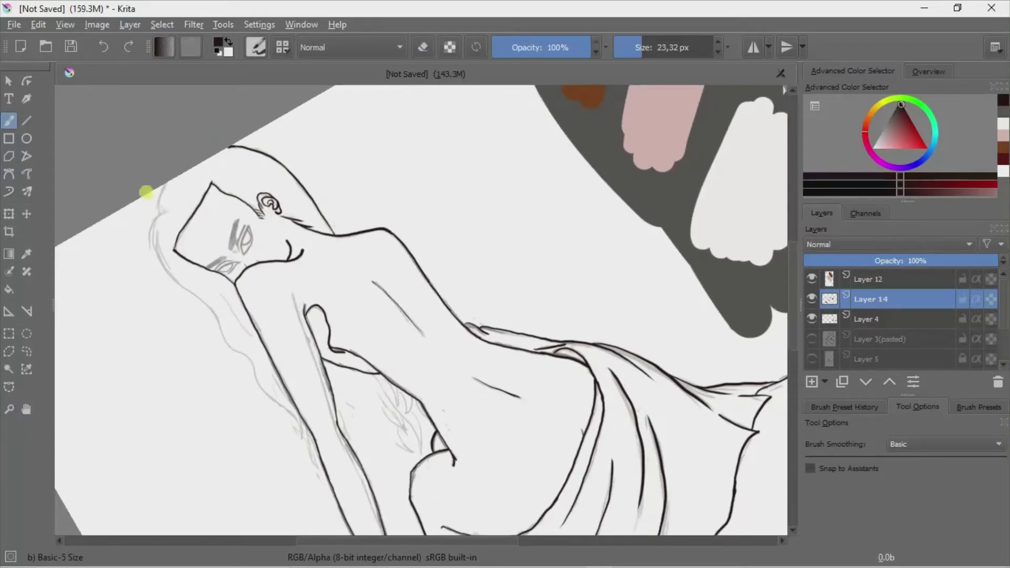
drag(163, 190, 162, 257)
mouse_move(155, 220)
mouse_down()
mouse_move(165, 273)
mouse_move(198, 298)
mouse_up()
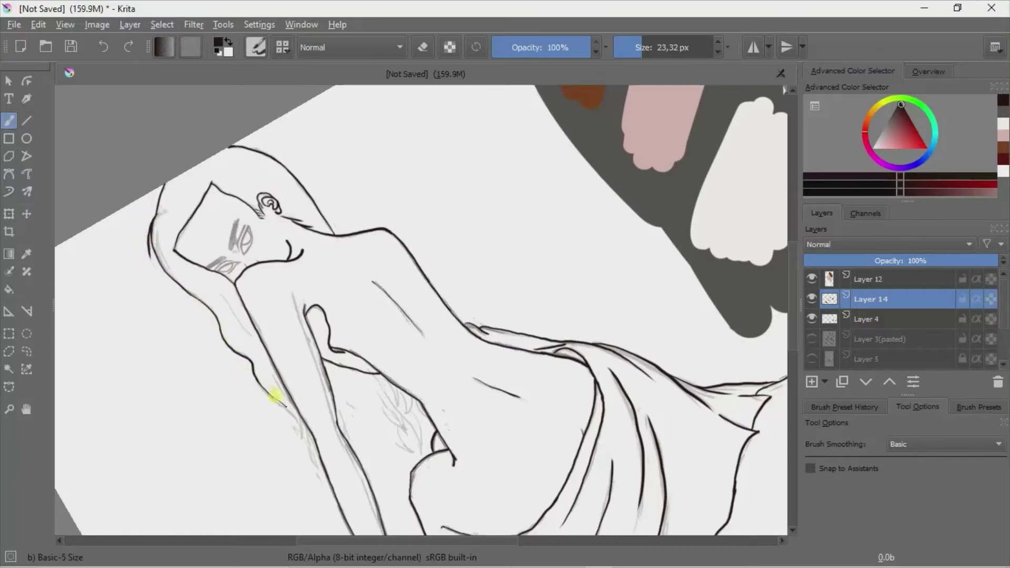
- Ink a curved hair strand falling down the back between arm and back
click(423, 47)
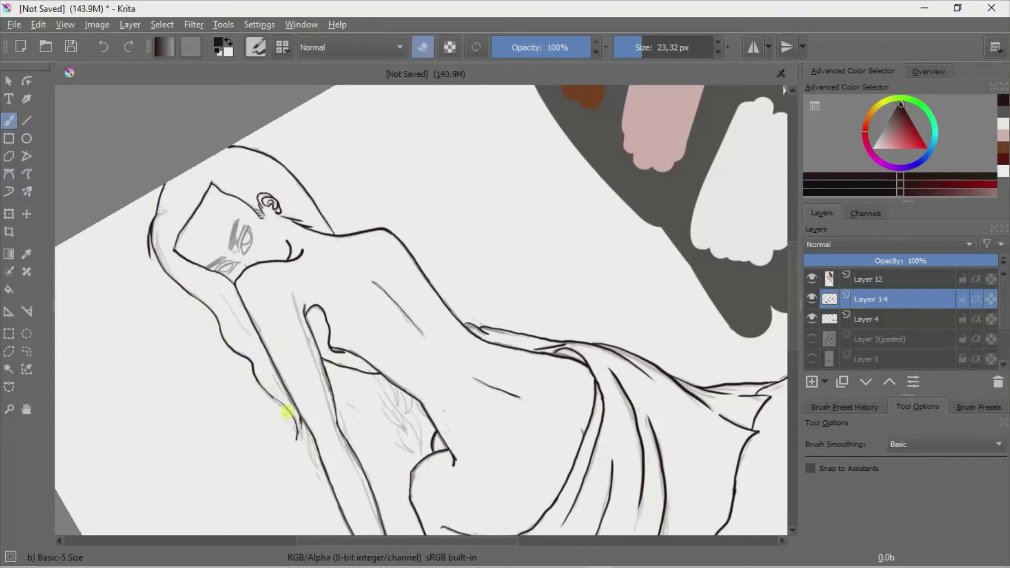
click(426, 51)
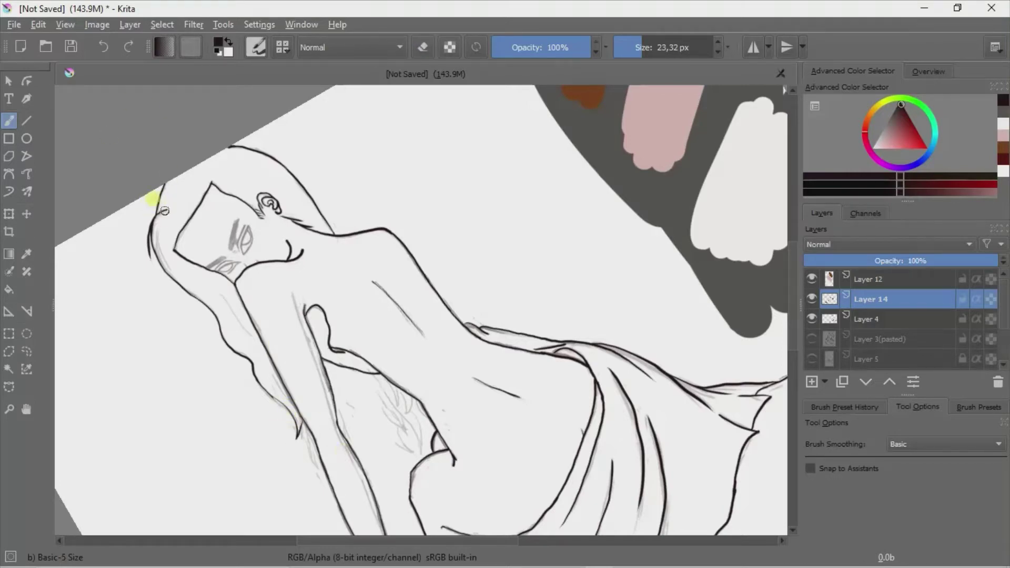
click(28, 409)
drag(420, 317, 268, 255)
key(b)
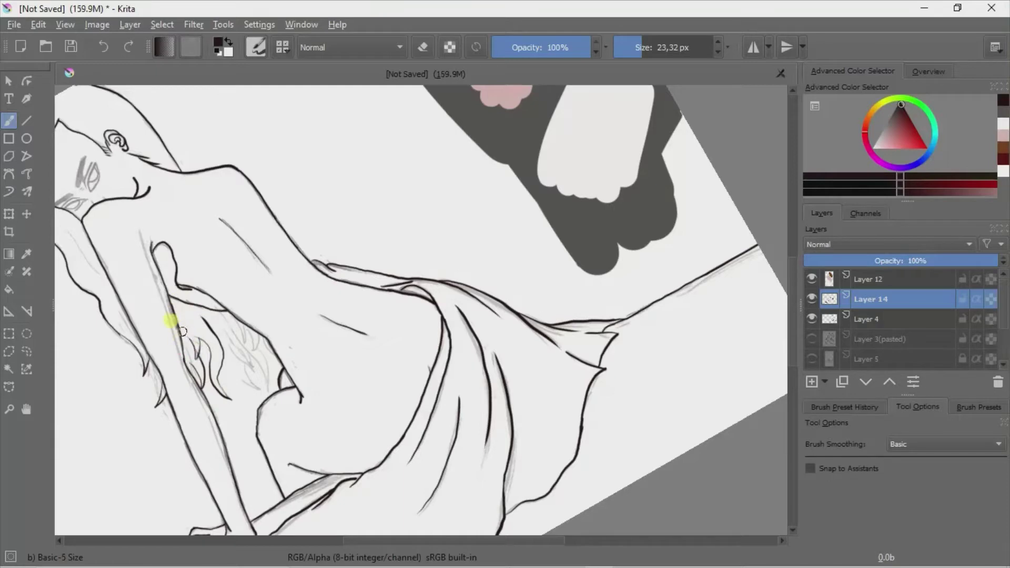
drag(227, 347, 260, 387)
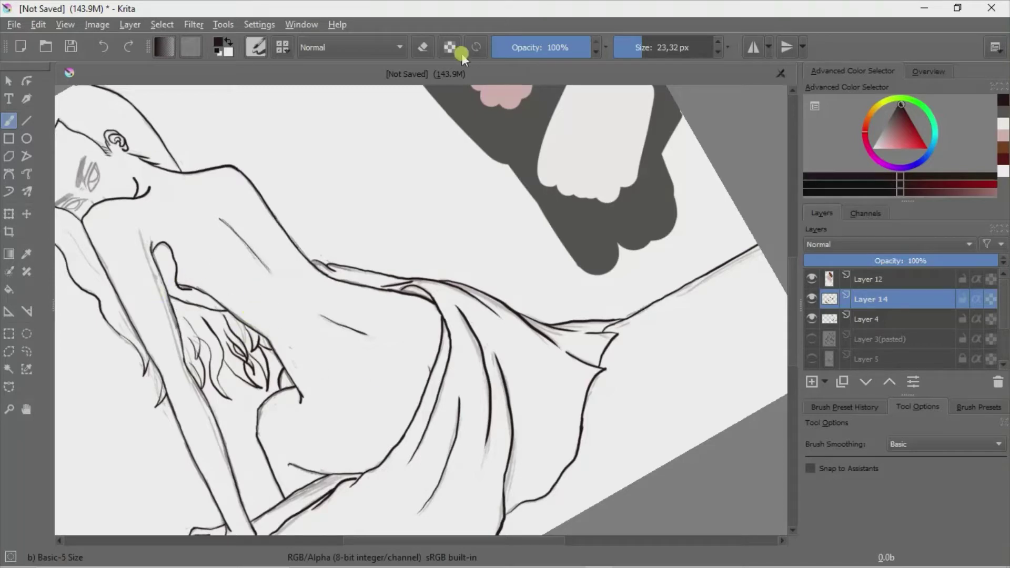
click(26, 409)
drag(131, 211, 198, 241)
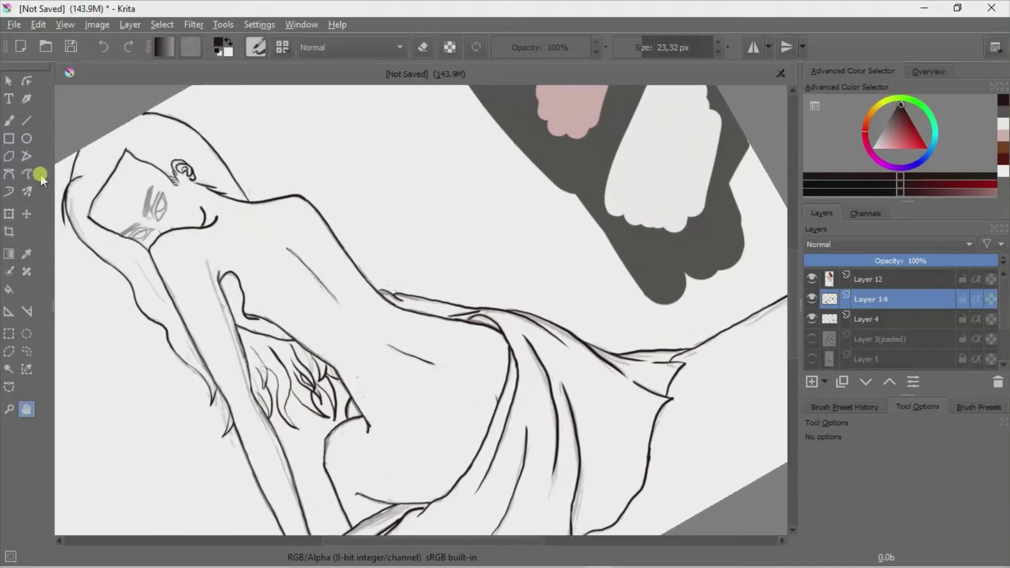
click(19, 107)
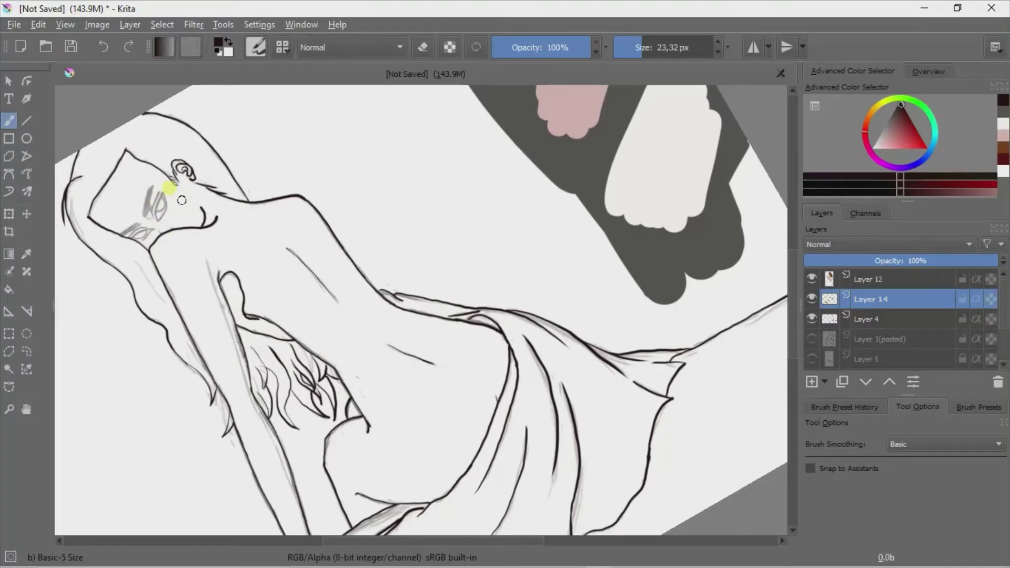
- Compare the sketch and line-art layers, then straighten the view to fit the whole drawing
click(813, 318)
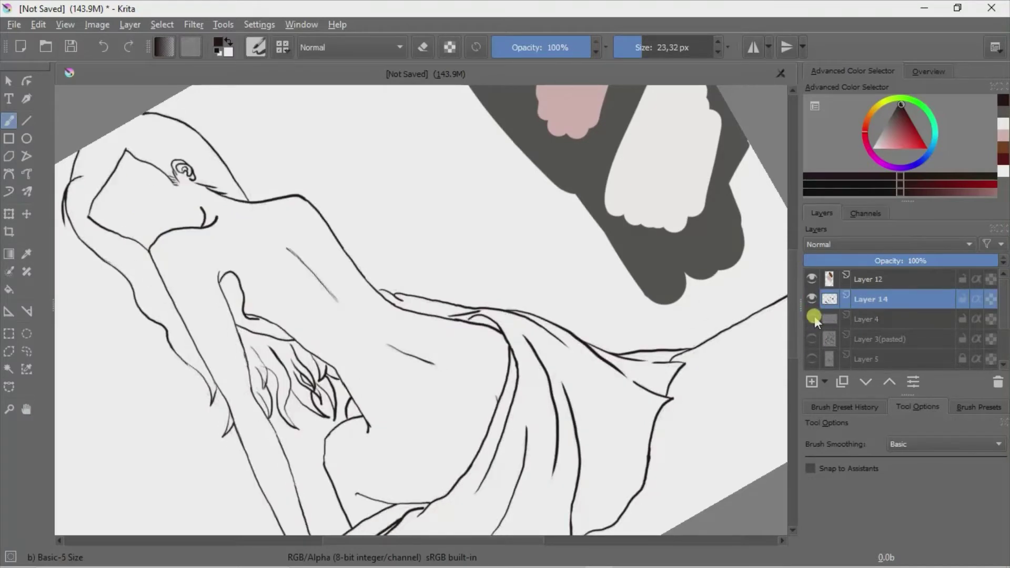
click(822, 317)
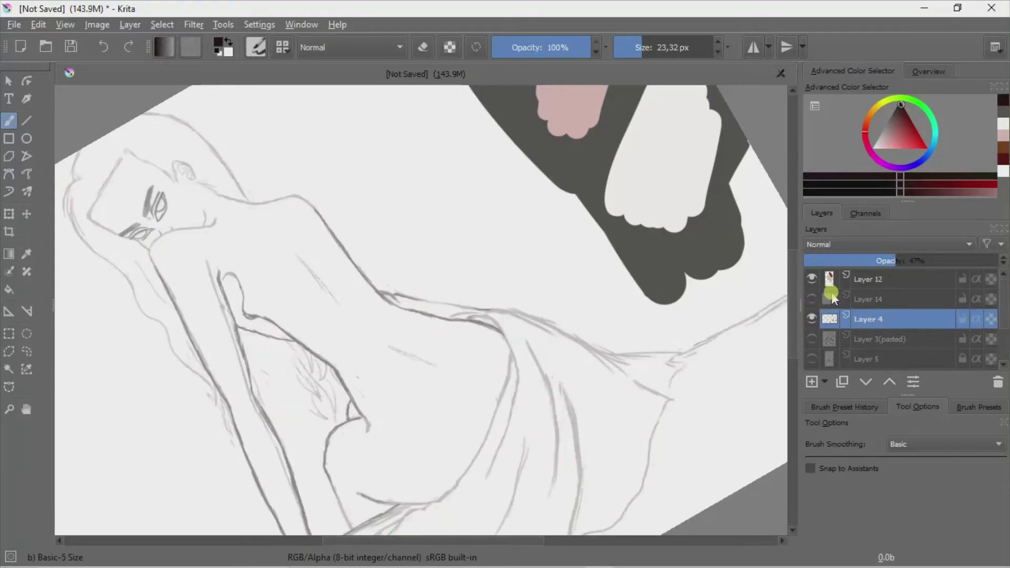
key(5)
key(2)
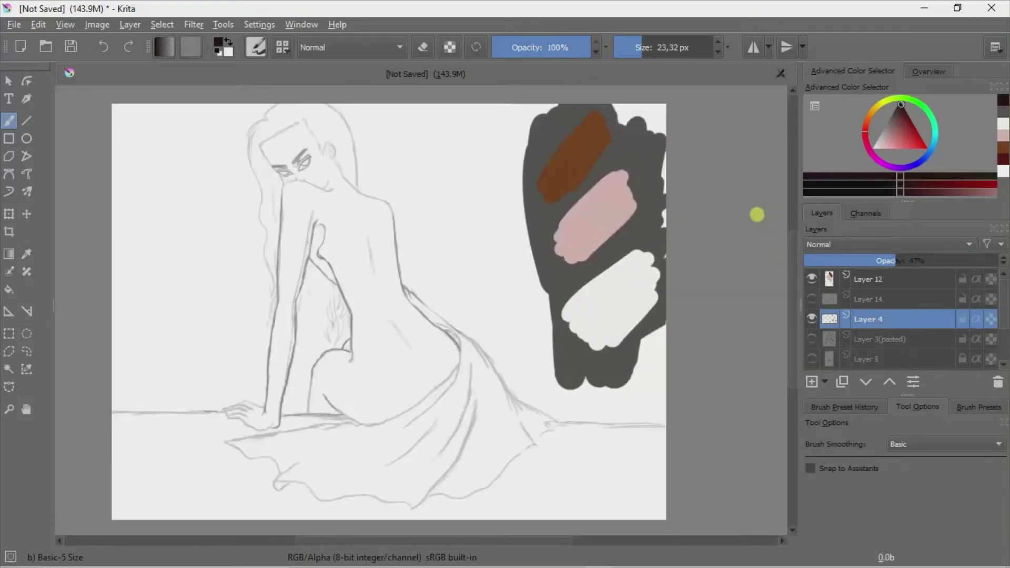
scroll(757, 215, up, 3)
scroll(773, 232, up, 3)
scroll(631, 253, down, 2)
scroll(489, 295, up, 3)
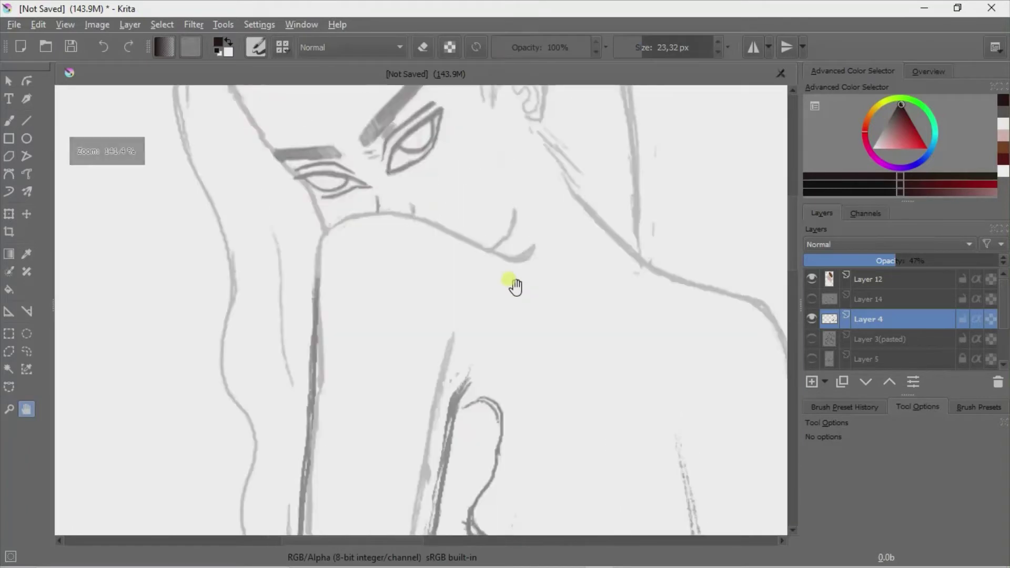
scroll(514, 287, up, 3)
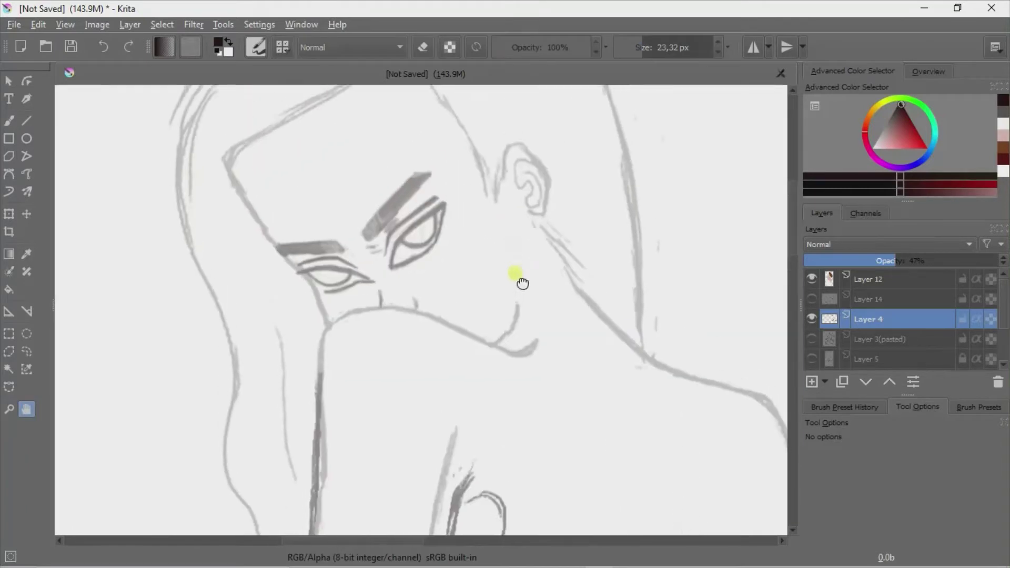
- Outline-select the sketched eyes and brows on Layer 4 and copy them
click(26, 351)
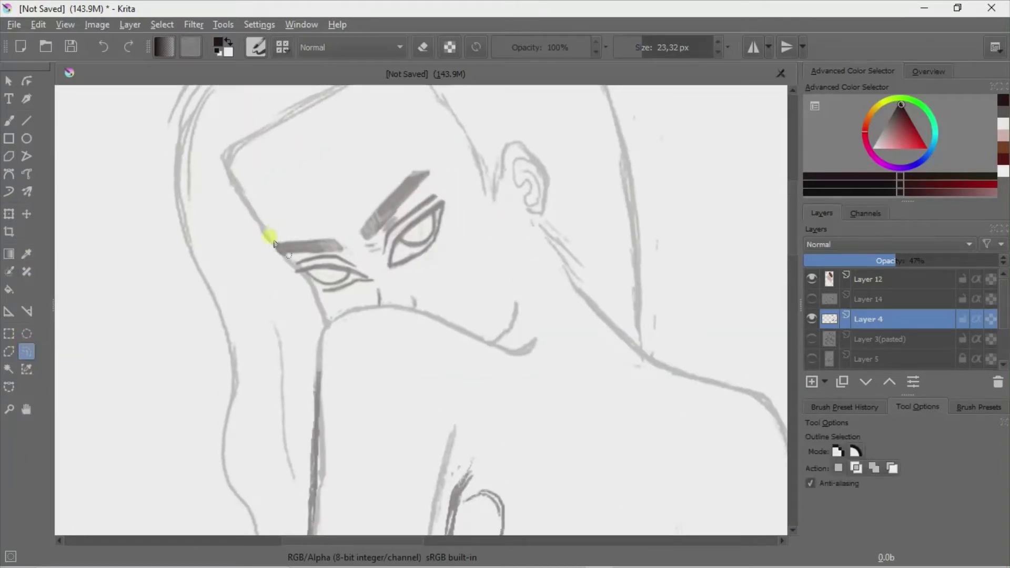
drag(378, 189, 419, 292)
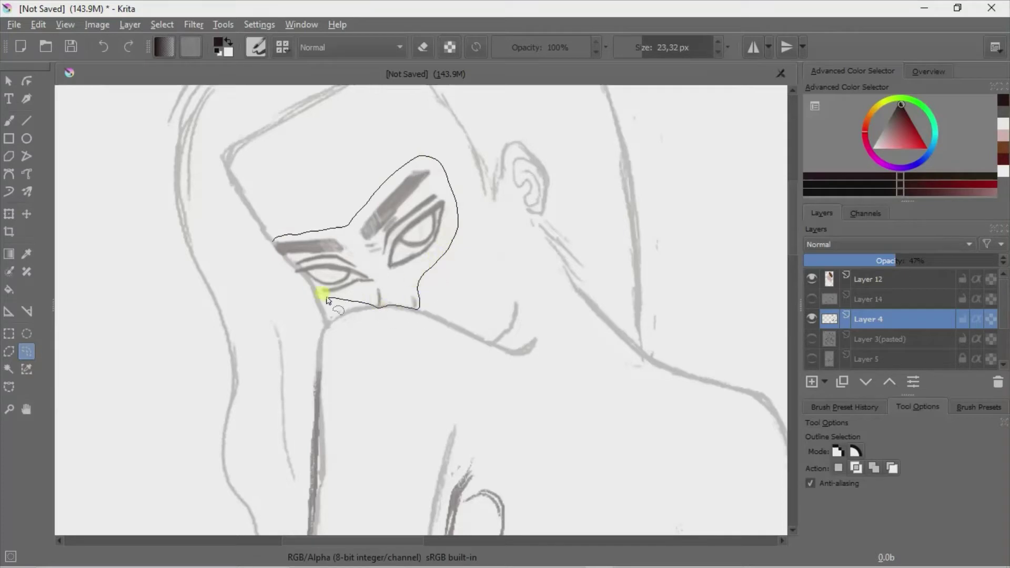
click(38, 24)
click(72, 90)
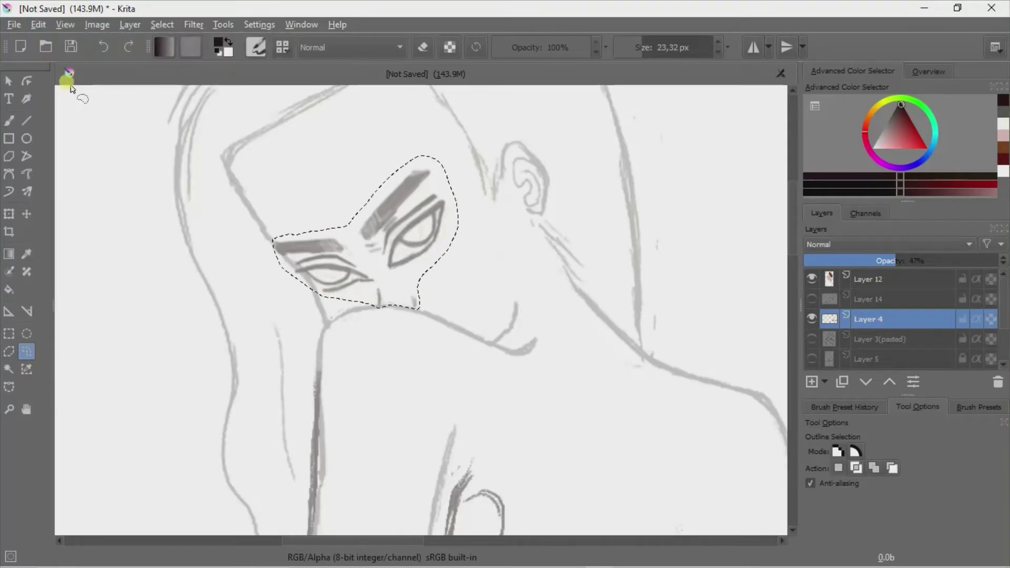
key(ctrl+v)
key(minus)
key(minus)
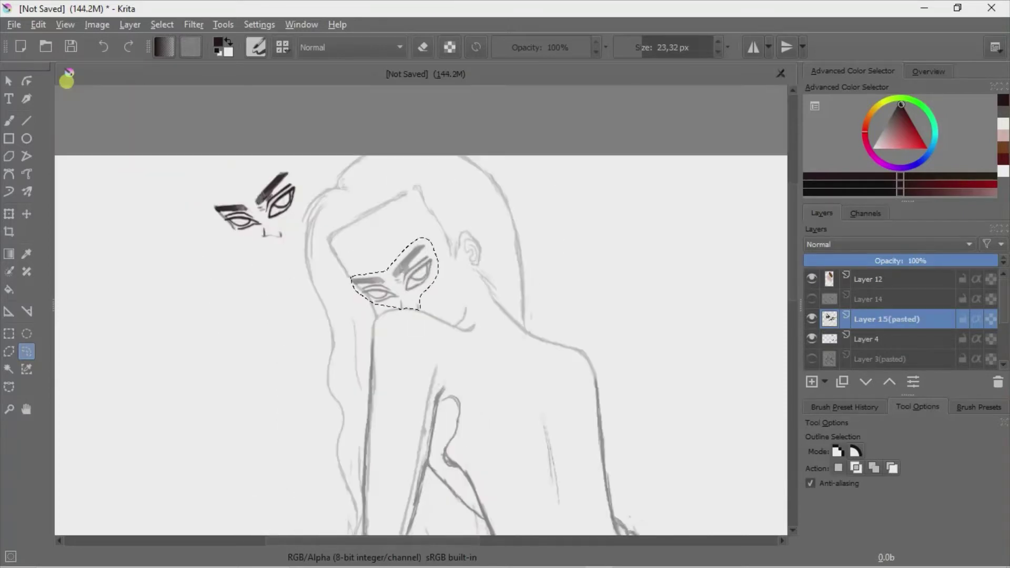
click(102, 47)
- Paste the eyes in place above Layer 14 and merge them into it
click(812, 298)
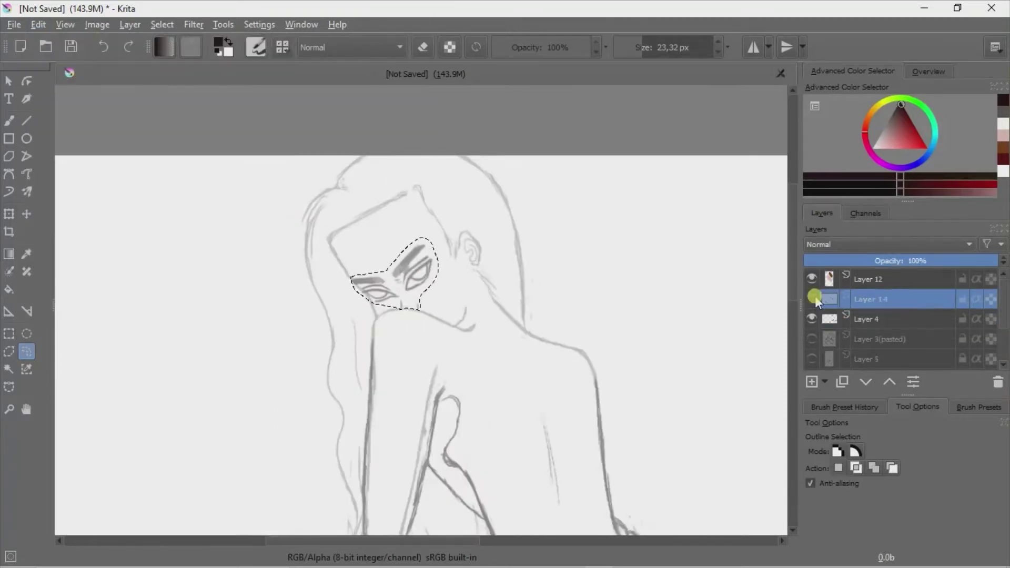
click(736, 372)
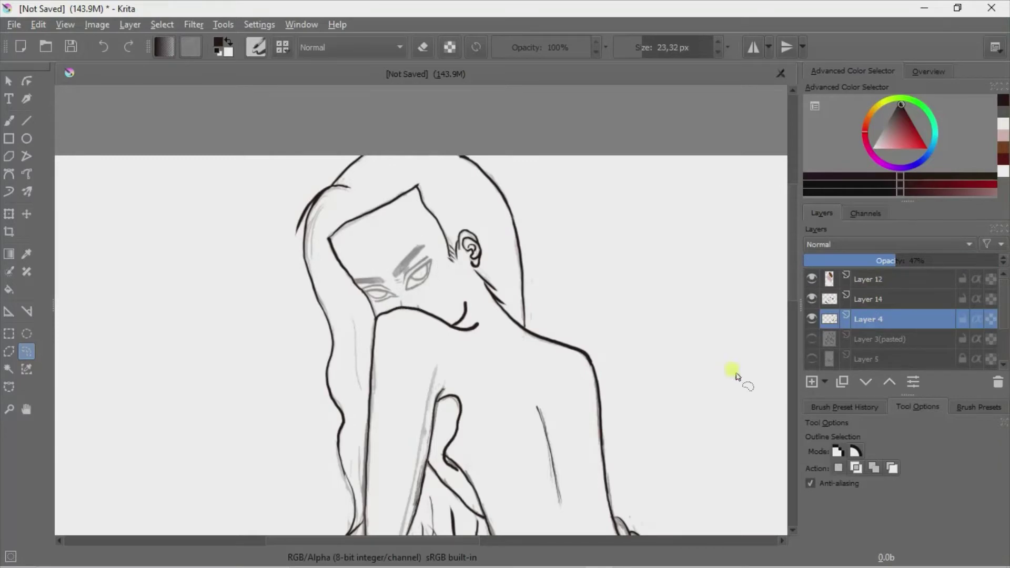
click(65, 25)
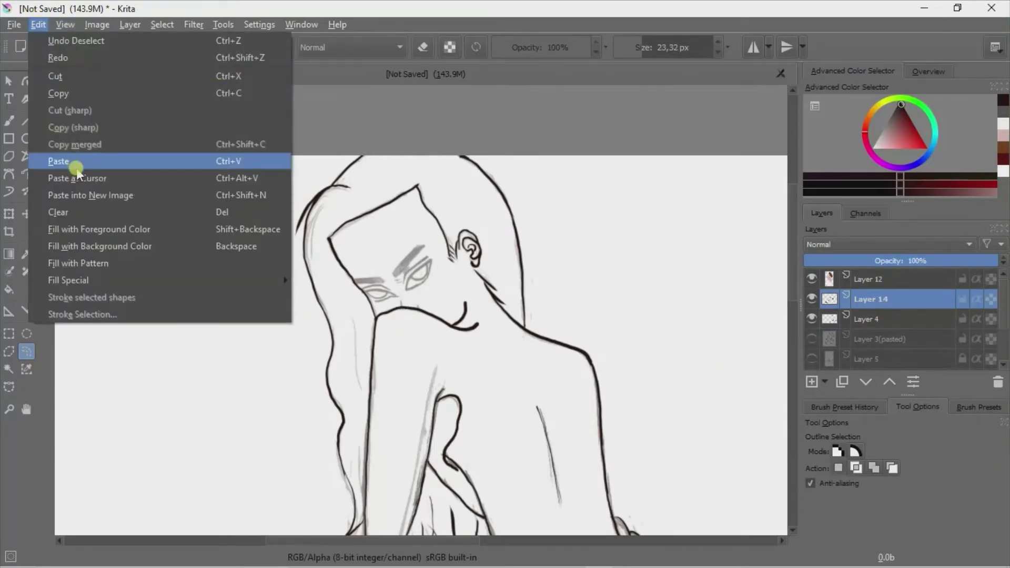
click(74, 160)
click(813, 318)
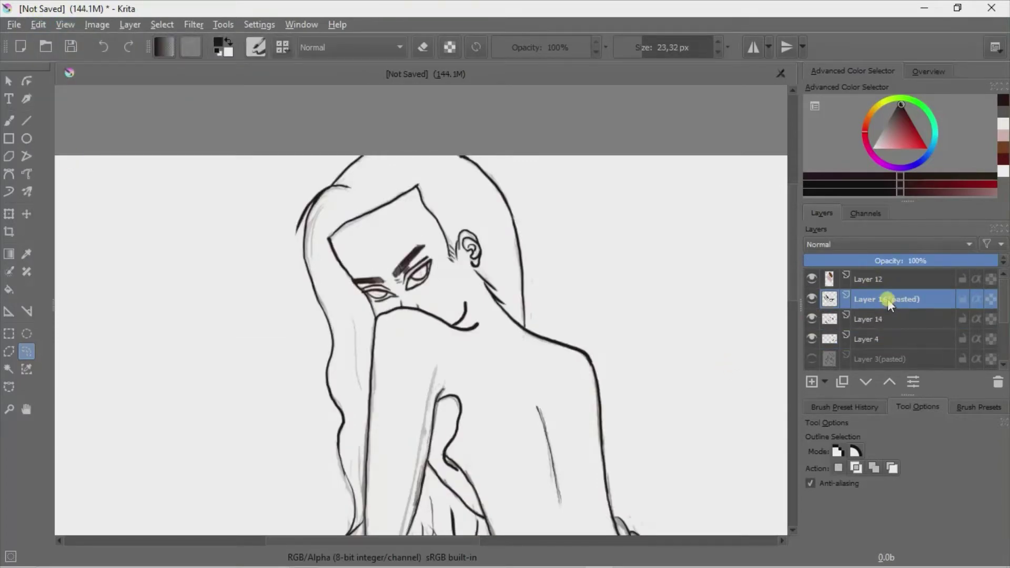
right_click(914, 301)
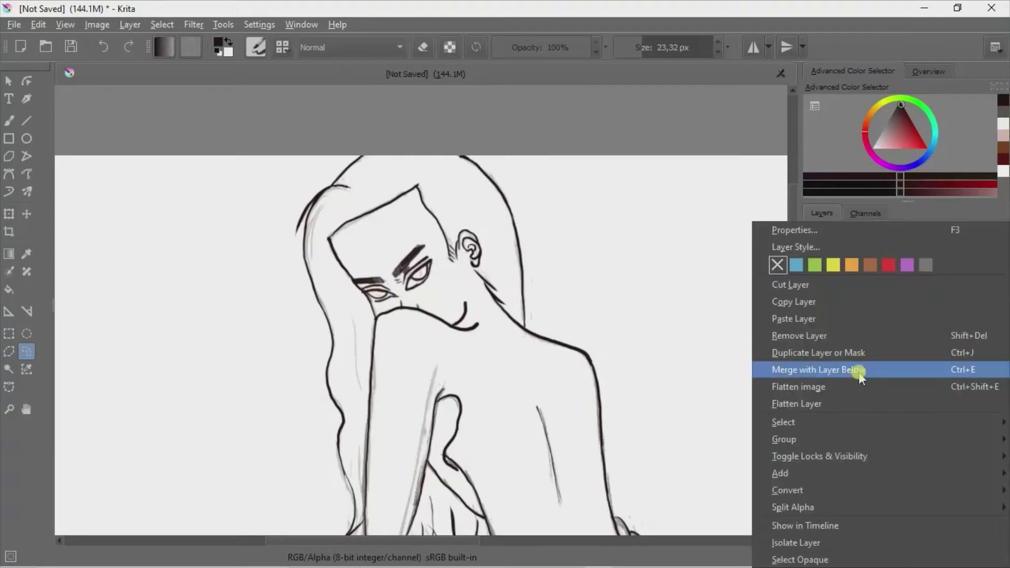
click(858, 370)
click(811, 298)
click(812, 317)
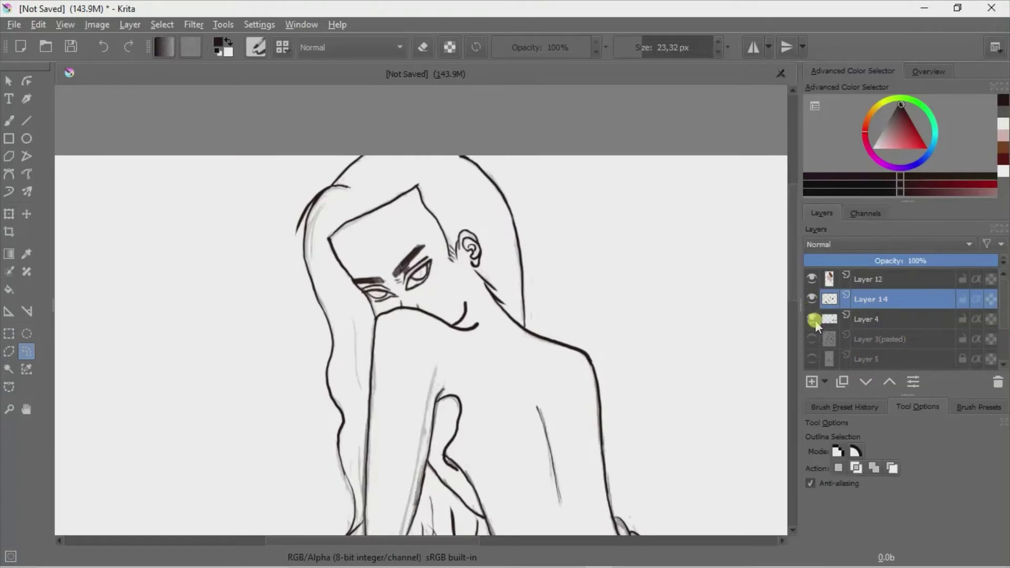
click(9, 120)
- Draw a curved hair stroke beside the head, running down past the ear
key(1)
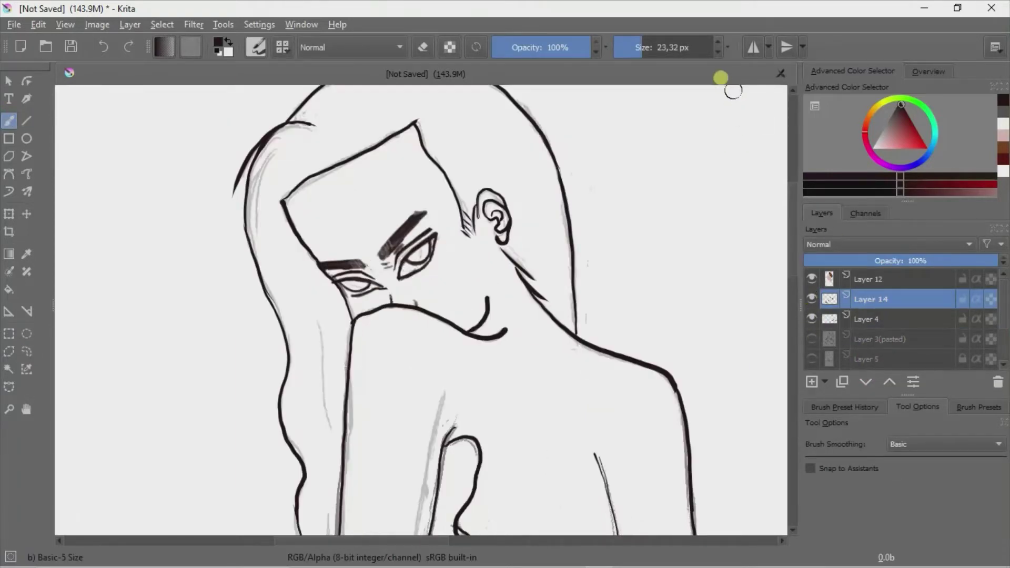
drag(308, 304, 336, 446)
scroll(775, 286, down, 5)
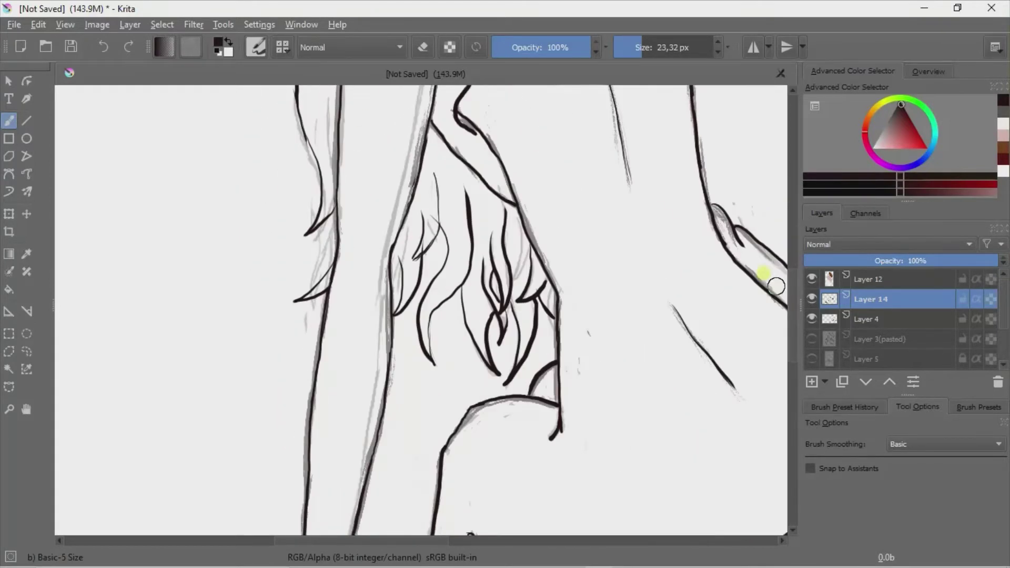
scroll(784, 257, up, 3)
scroll(773, 250, up, 3)
scroll(764, 242, up, 5)
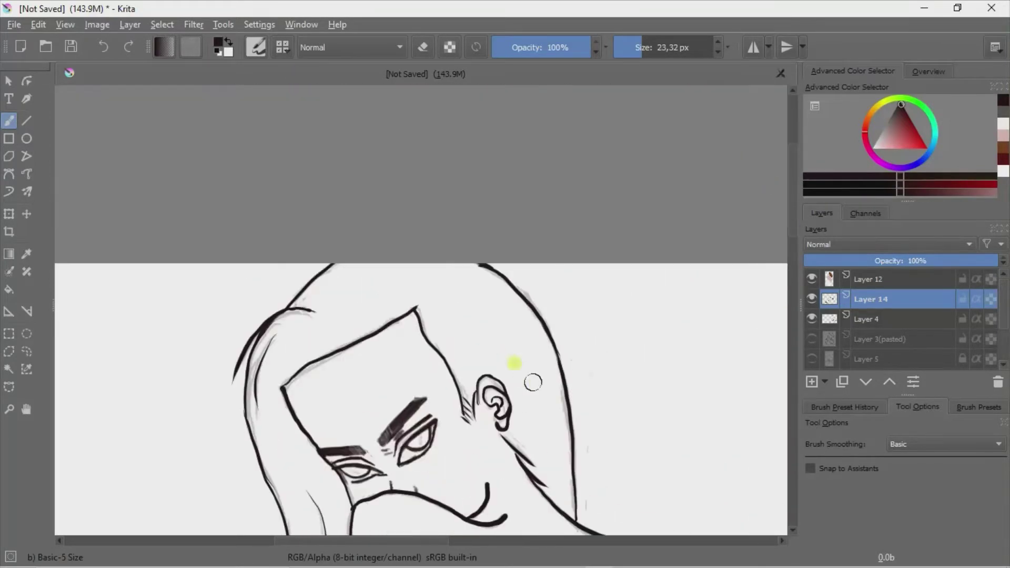
click(115, 47)
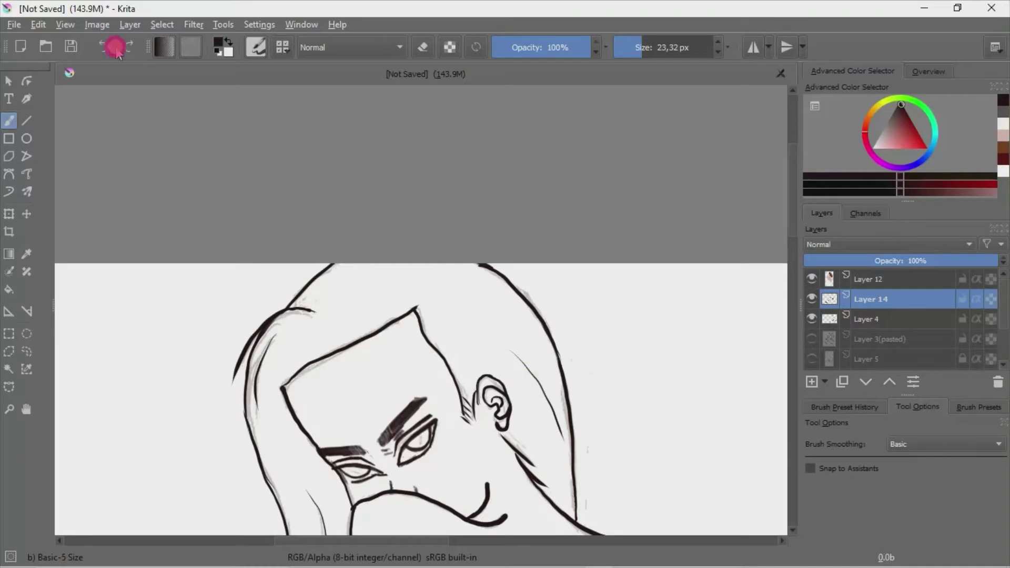
drag(493, 296, 542, 335)
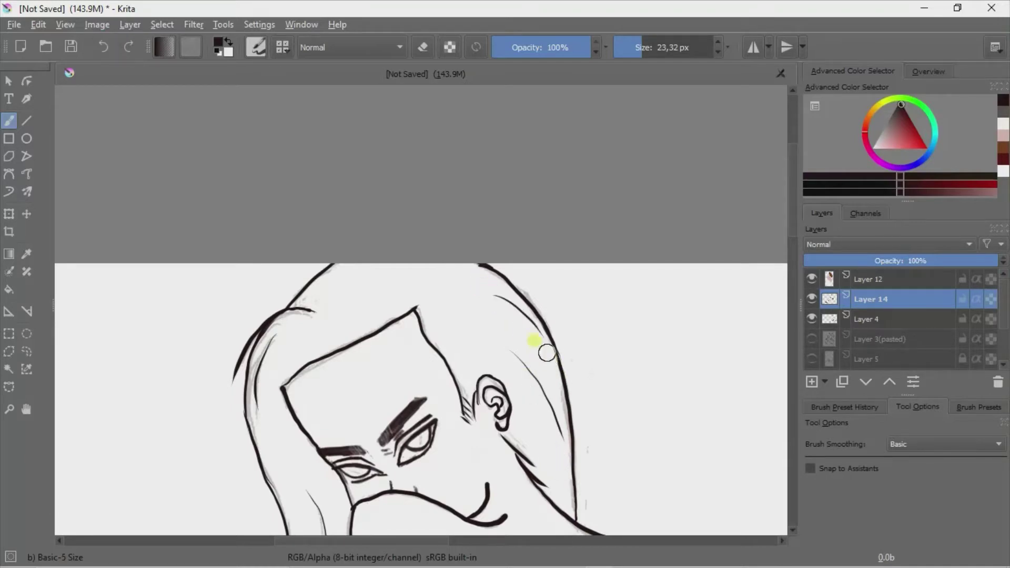
click(103, 47)
drag(493, 295, 551, 375)
scroll(451, 275, up, 1)
- Hide Layer 4 and zoom in on the face, jaw and neck
key(e)
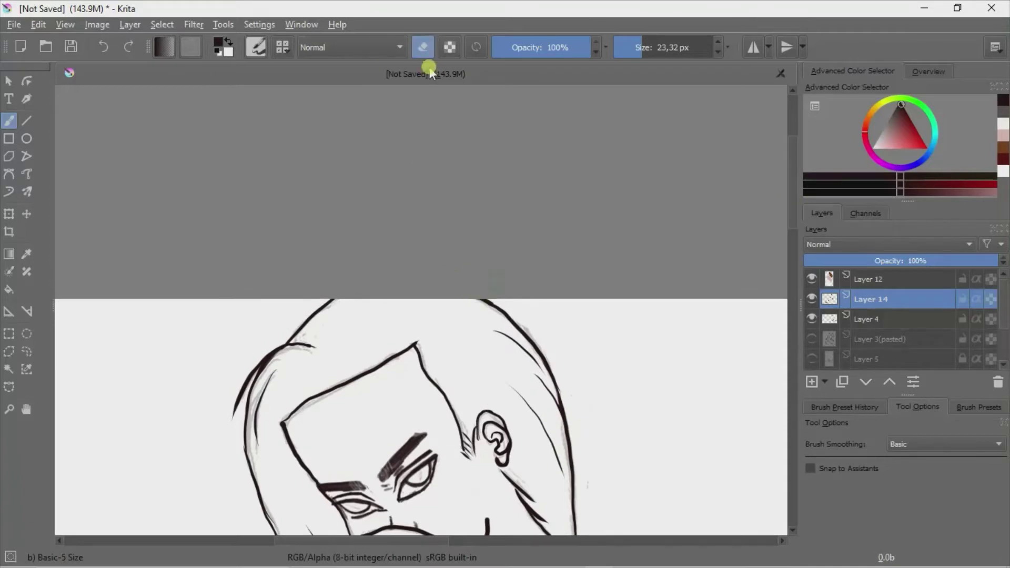
click(422, 47)
scroll(386, 271, down, 5)
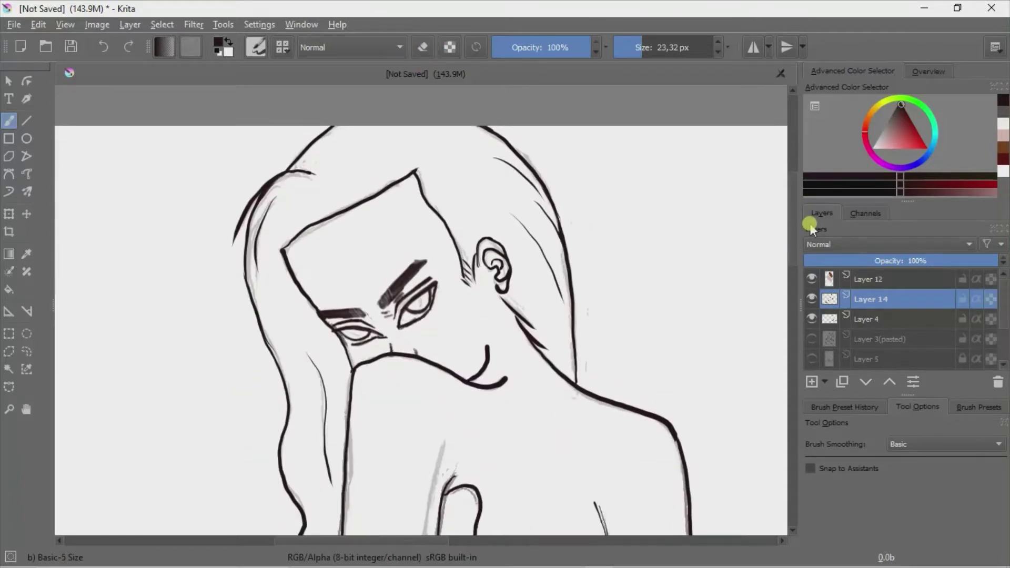
click(438, 47)
click(811, 318)
key(plus)
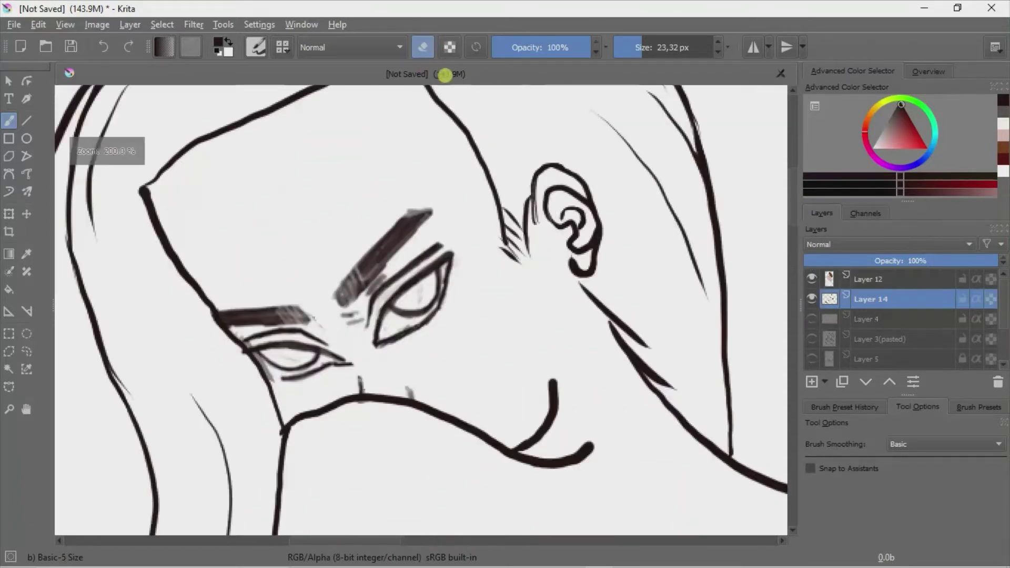
mouse_move(274, 419)
mouse_down()
mouse_move(326, 304)
mouse_move(367, 300)
mouse_move(351, 314)
mouse_move(389, 290)
mouse_move(324, 305)
mouse_up()
key(e)
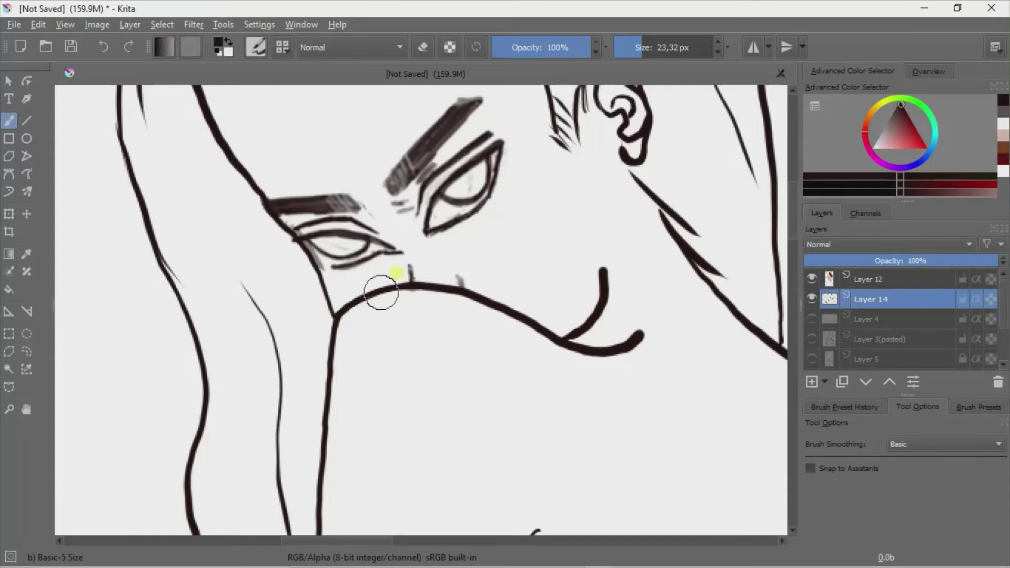
scroll(793, 247, down, 5)
scroll(791, 225, down, 5)
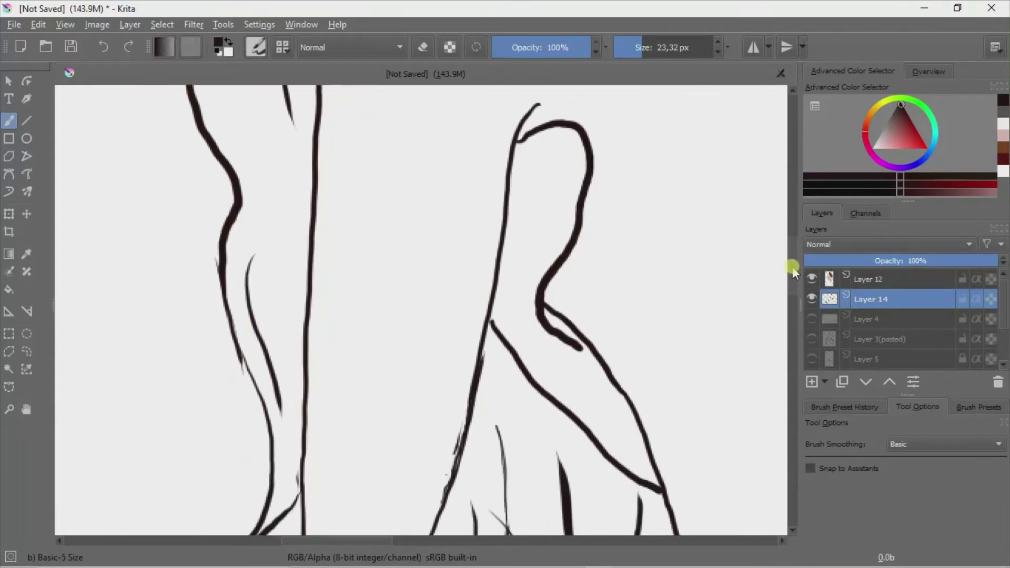
scroll(794, 272, down, 5)
scroll(794, 329, down, 3)
key(e)
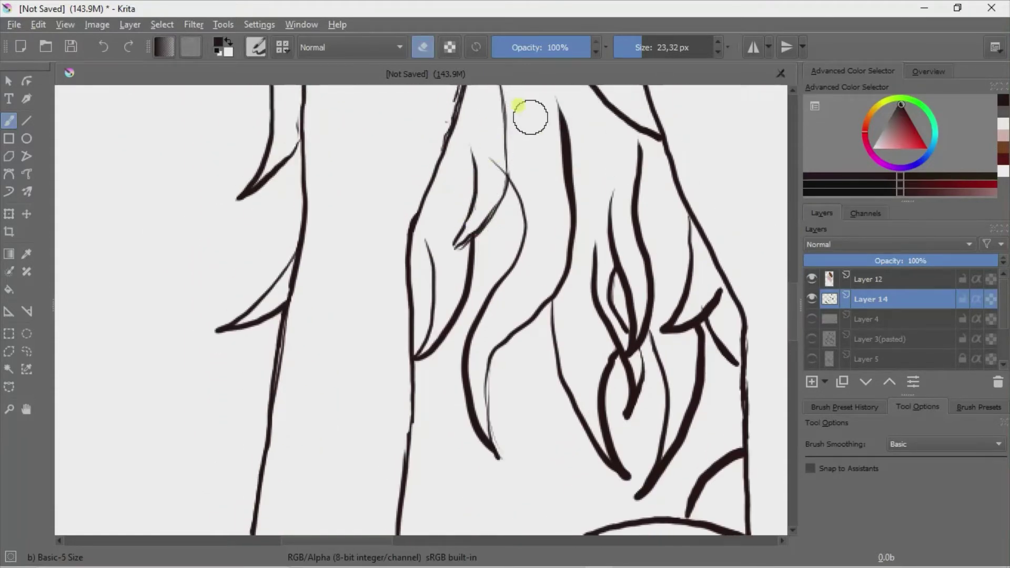
- Thin the inner and long hair lines beside the face with the eraser
drag(486, 169, 478, 207)
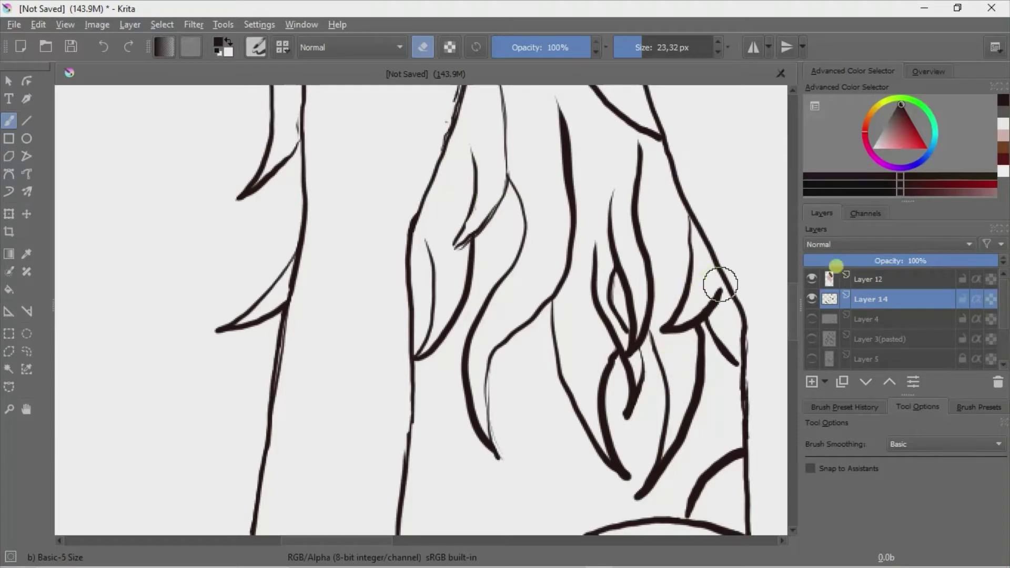
key(2)
scroll(791, 313, up, 5)
scroll(790, 312, up, 5)
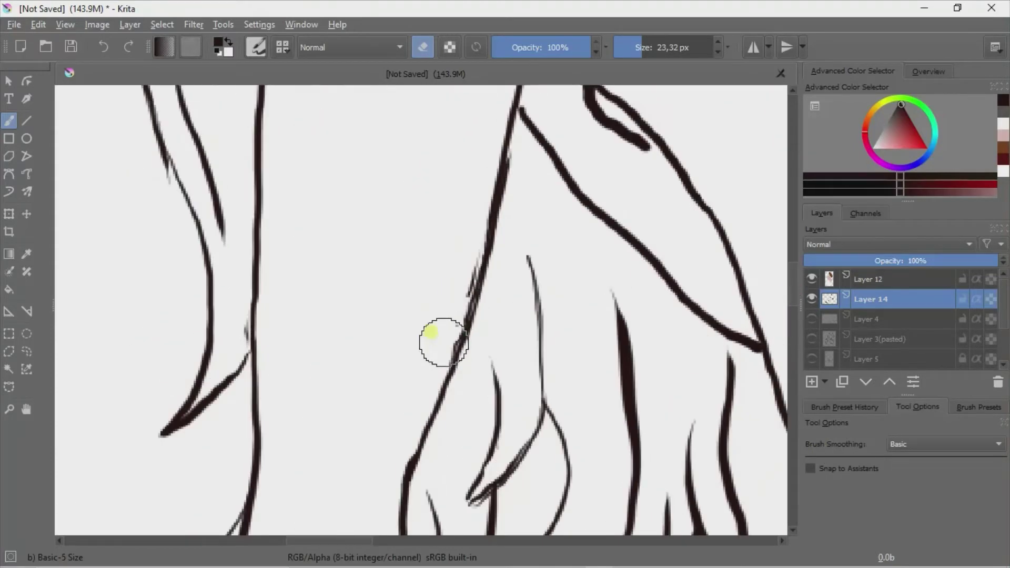
click(106, 47)
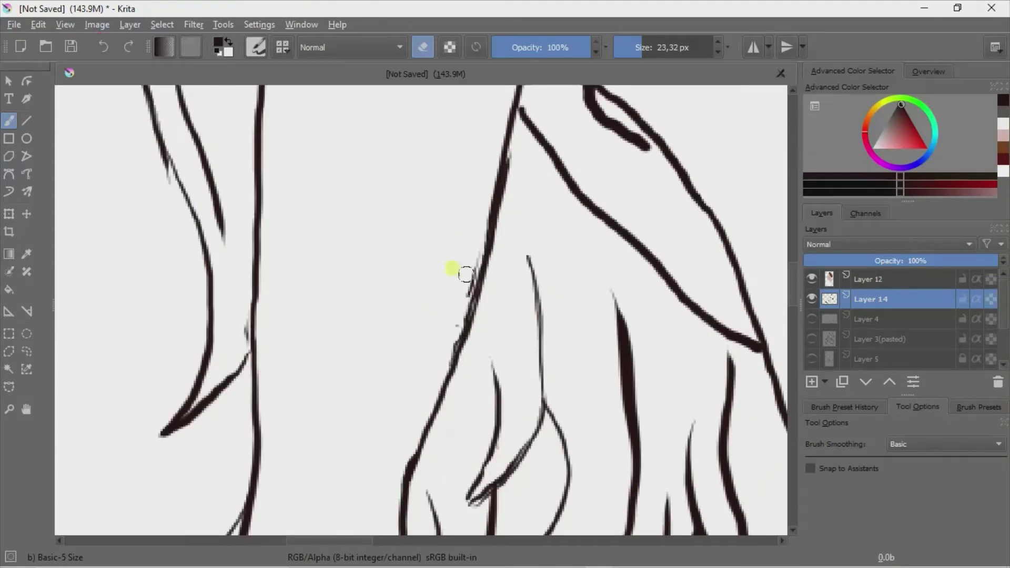
mouse_move(513, 160)
mouse_down()
mouse_move(489, 287)
mouse_move(479, 227)
mouse_up()
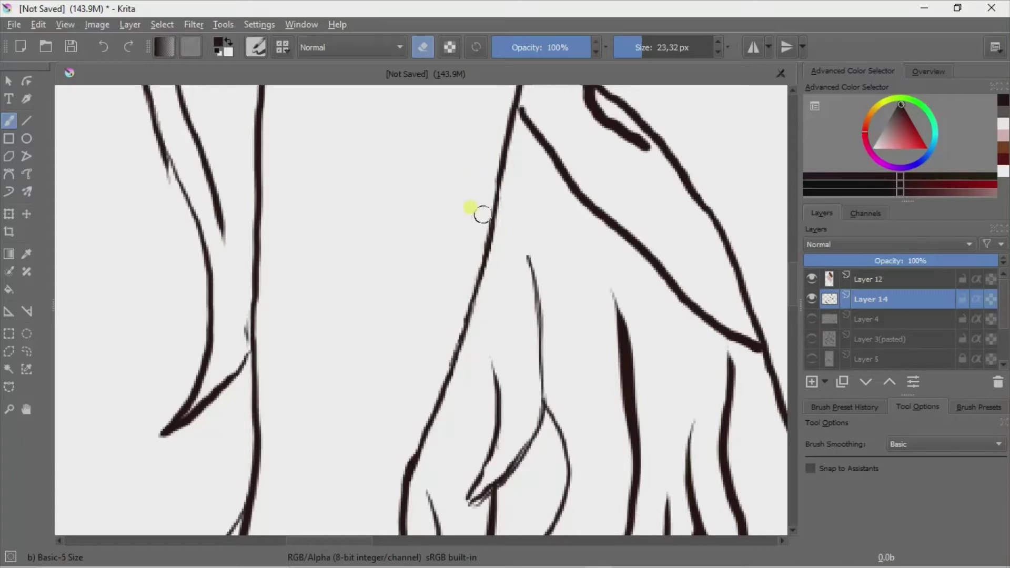
drag(479, 227, 484, 174)
scroll(467, 216, up, 2)
scroll(466, 215, down, 2)
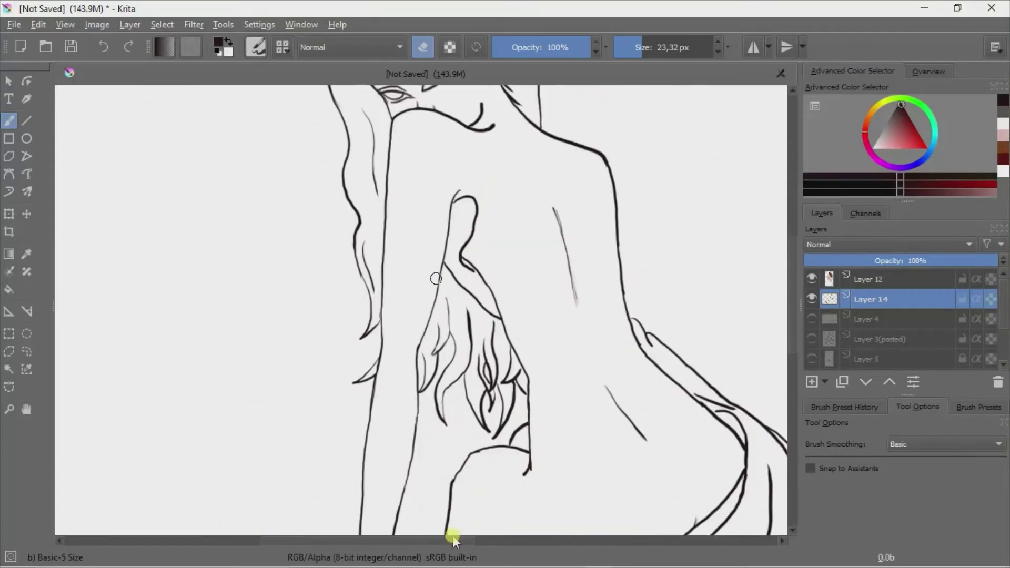
scroll(444, 420, down, 2)
scroll(448, 447, up, 1)
scroll(788, 239, up, 2)
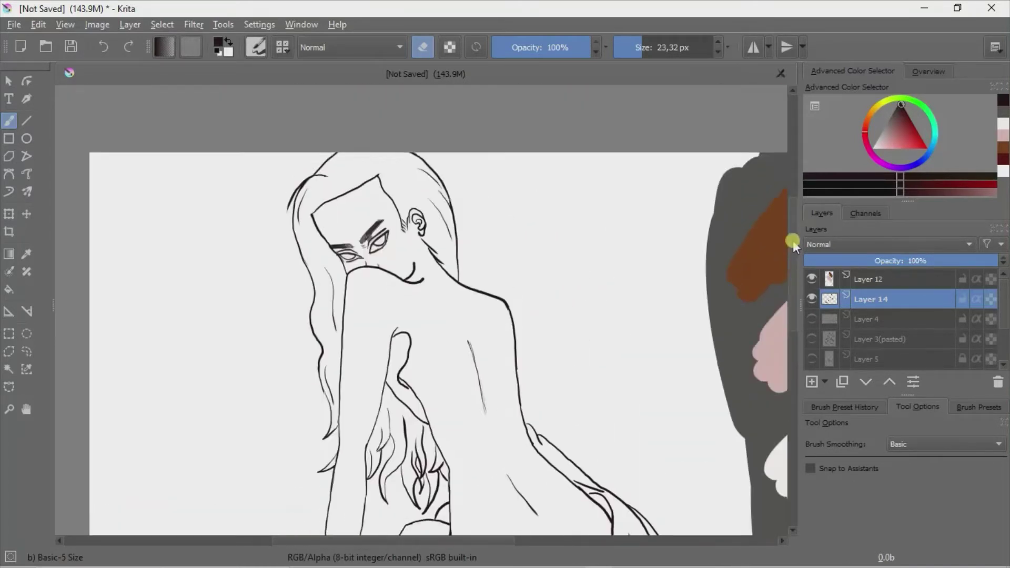
scroll(786, 286, up, 2)
scroll(506, 360, up, 2)
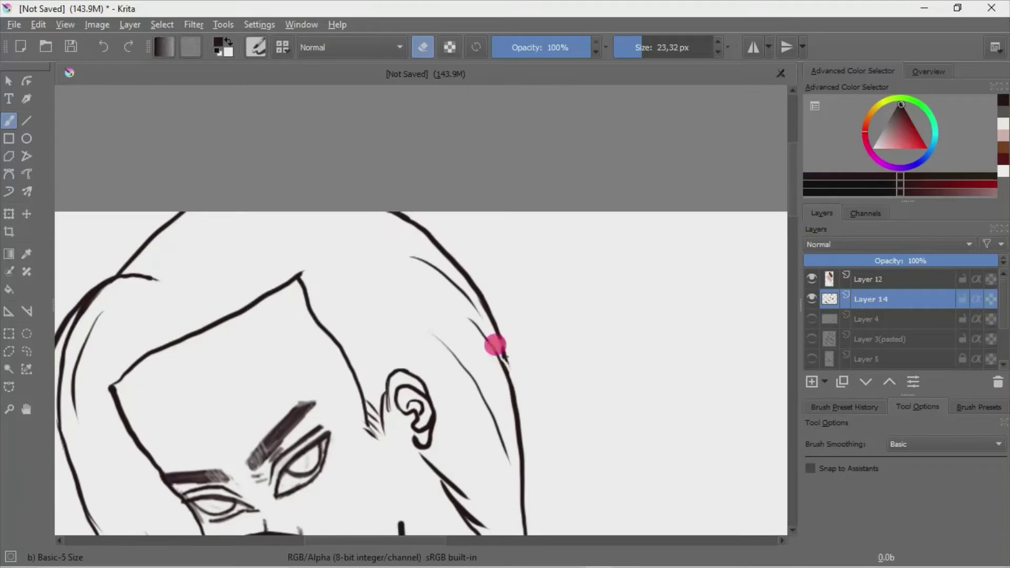
click(422, 47)
key(e)
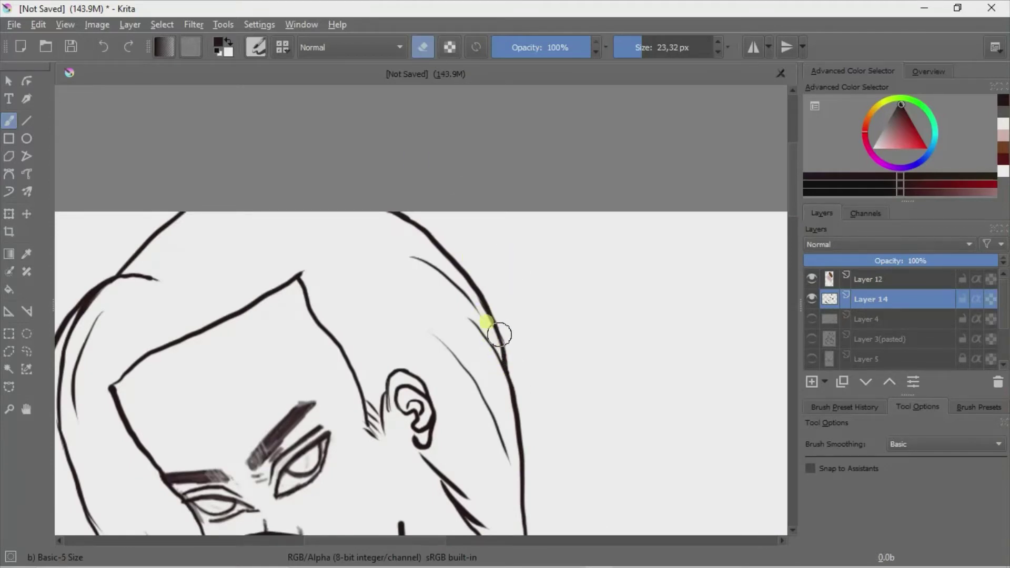
key(e)
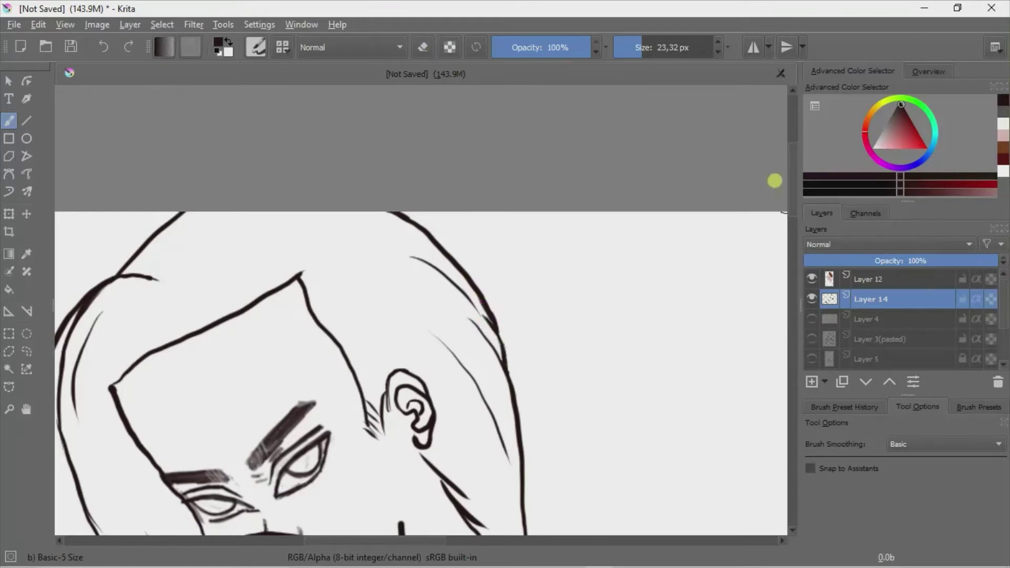
scroll(774, 180, up, 3)
- Zoom out to the whole drawing and add a new layer above Layer 14
key(e)
key(minus)
key(minus)
key(minus)
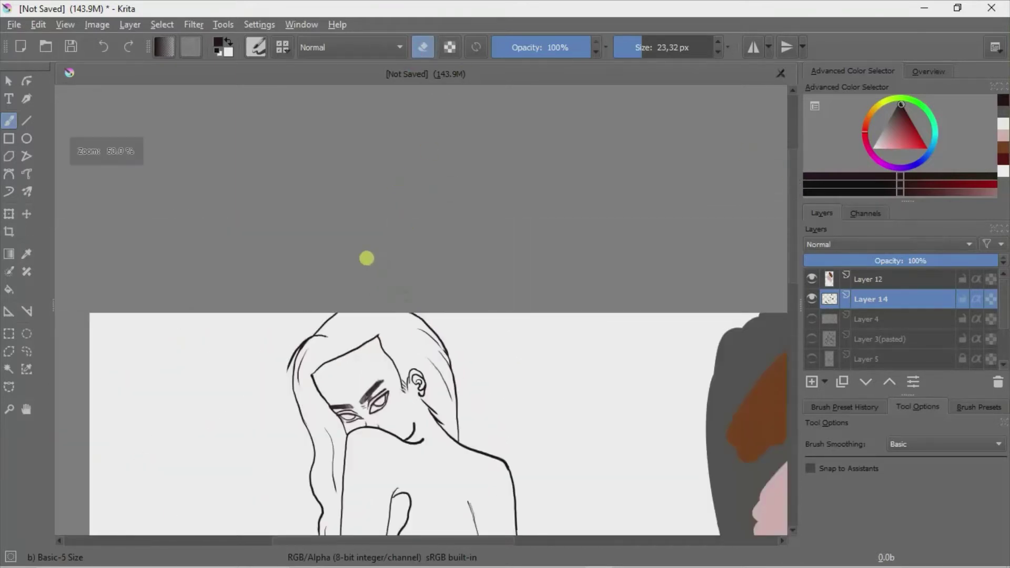
key(minus)
key(minus)
key(minus)
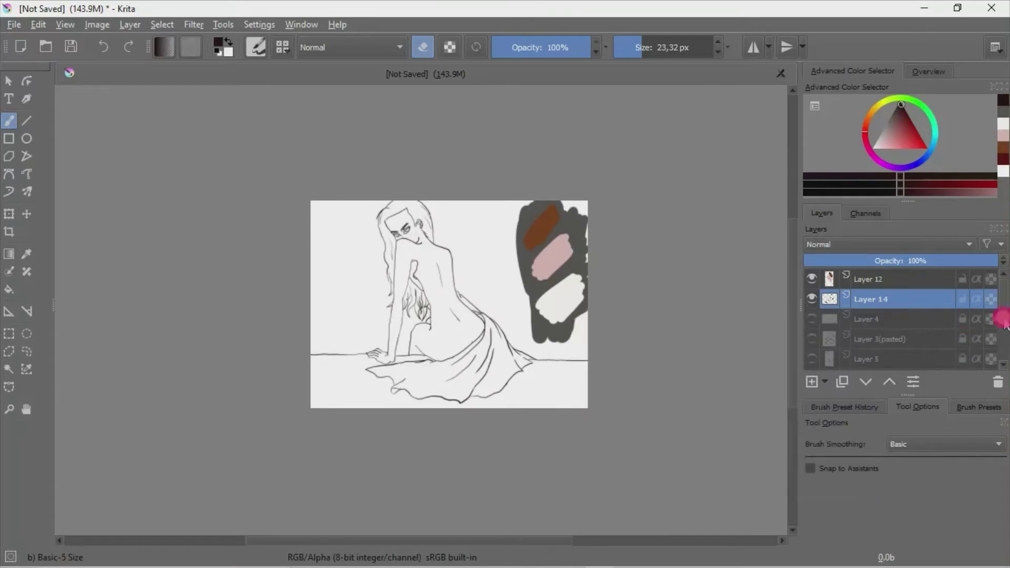
click(1004, 340)
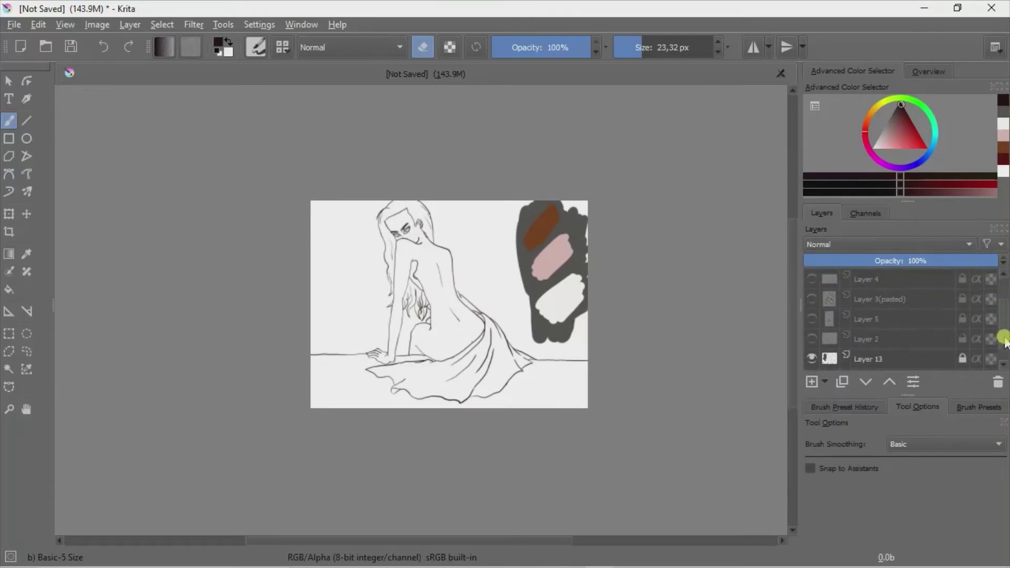
click(1004, 348)
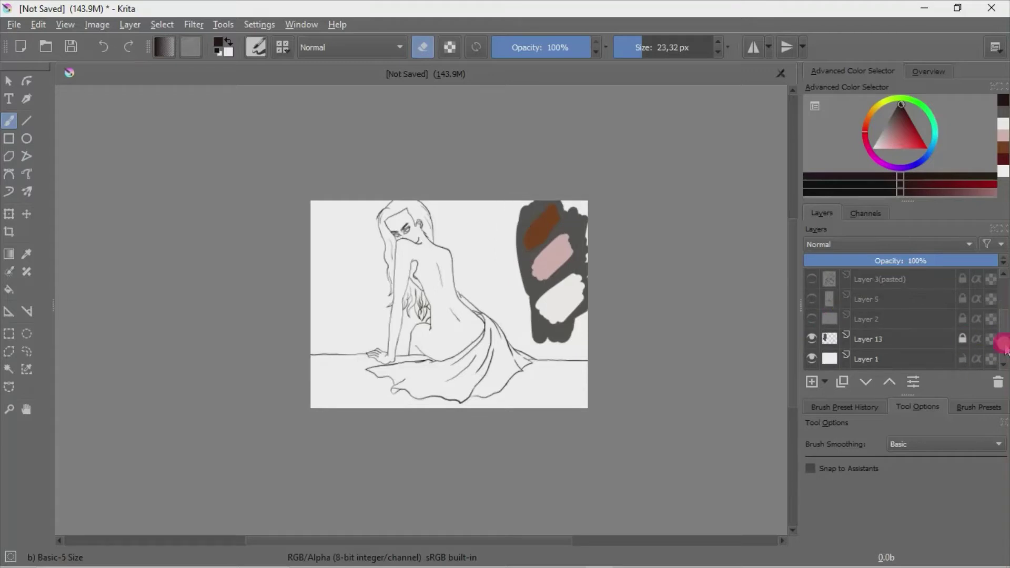
scroll(904, 321, up, 3)
click(949, 298)
click(811, 381)
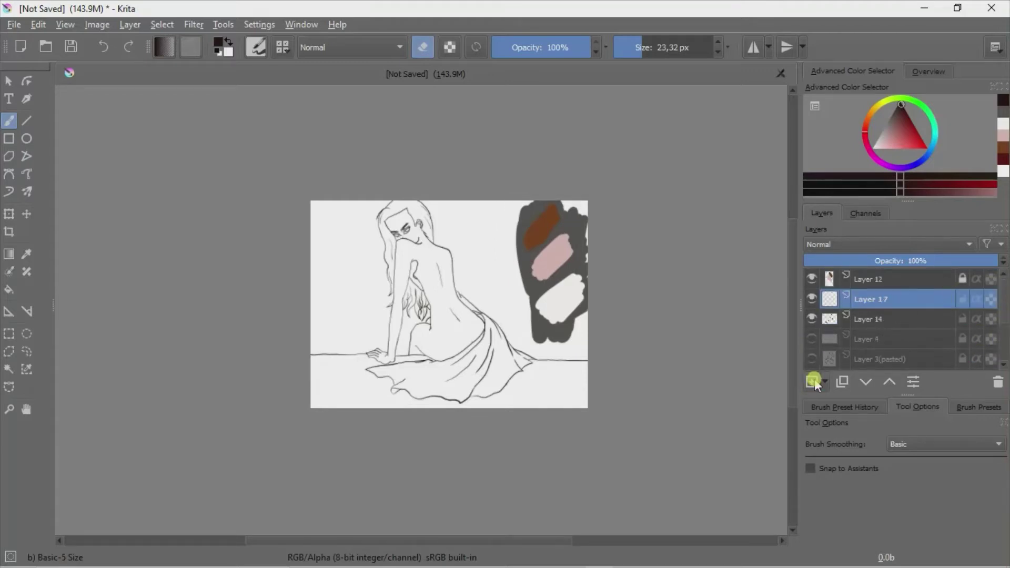
- Sample the skin brown from the swatch and test it on Layer 12, erasing the stray stroke
key(plus)
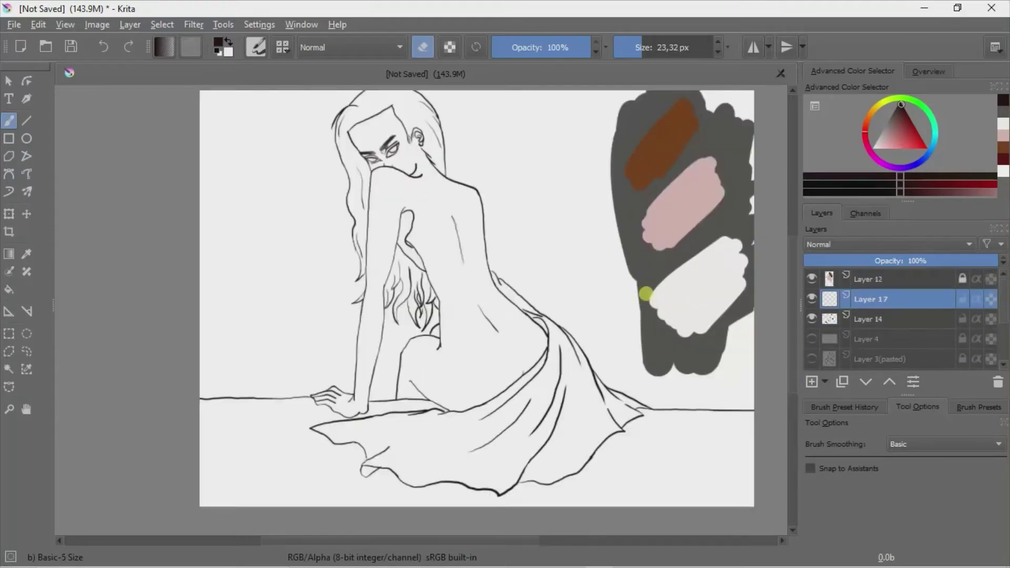
click(27, 254)
click(655, 130)
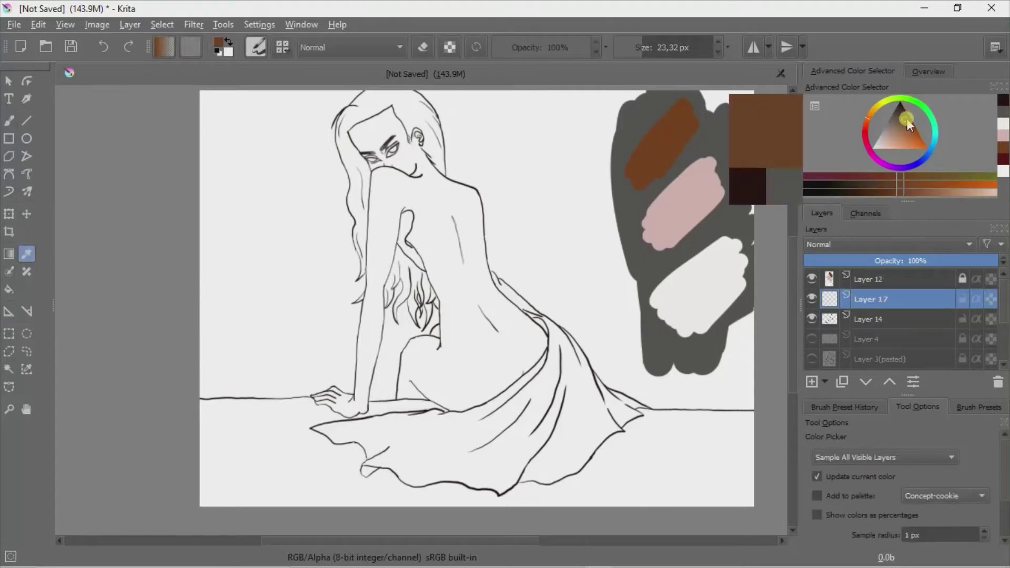
key(b)
click(873, 278)
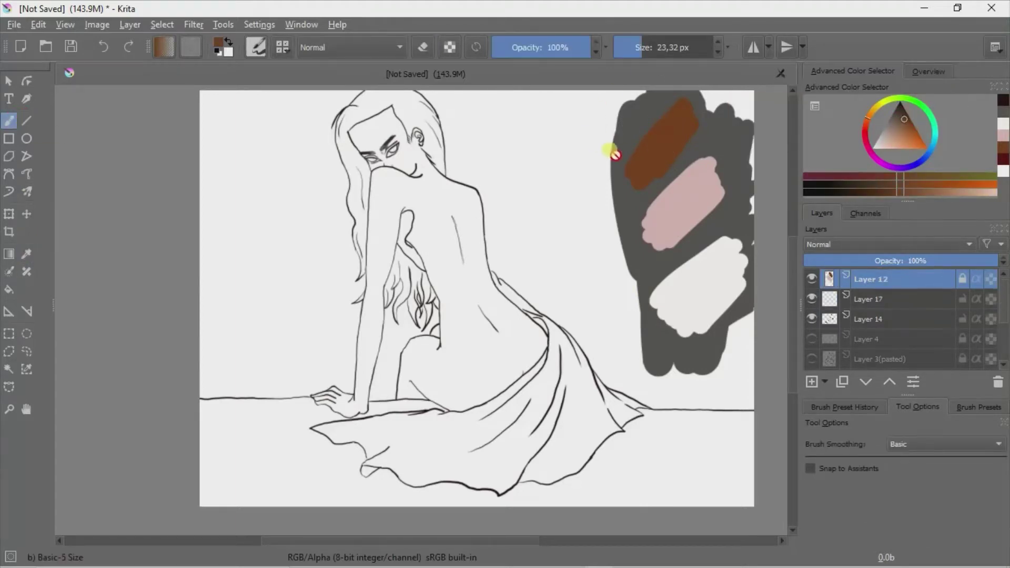
drag(597, 157, 569, 213)
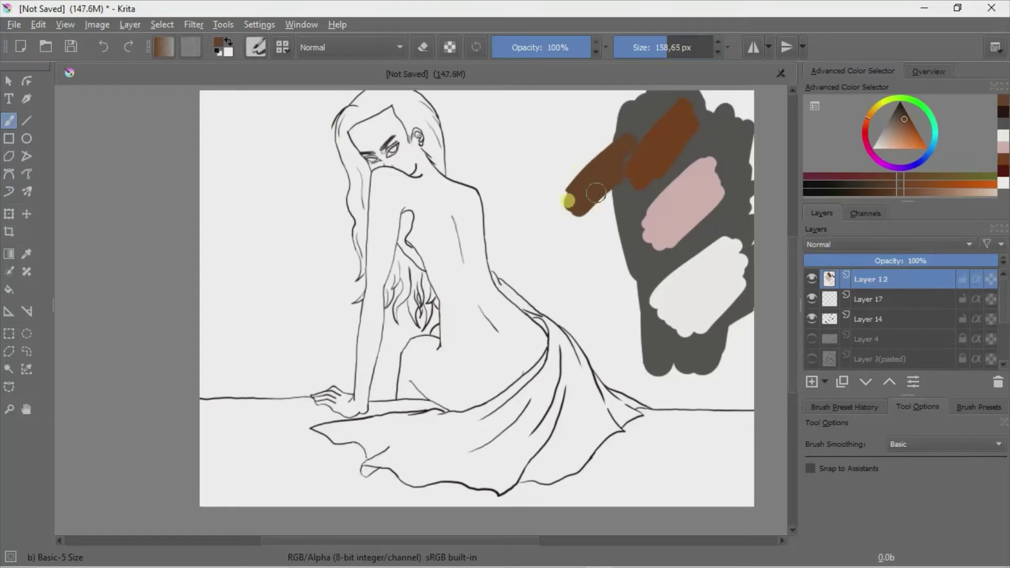
key(e)
mouse_move(660, 171)
mouse_down()
mouse_move(638, 157)
mouse_move(637, 124)
mouse_move(653, 131)
mouse_up()
- Try the Airbrush Soft preset, undo its wash, then use the Basic-5 Size brush at 40 px
key(F6)
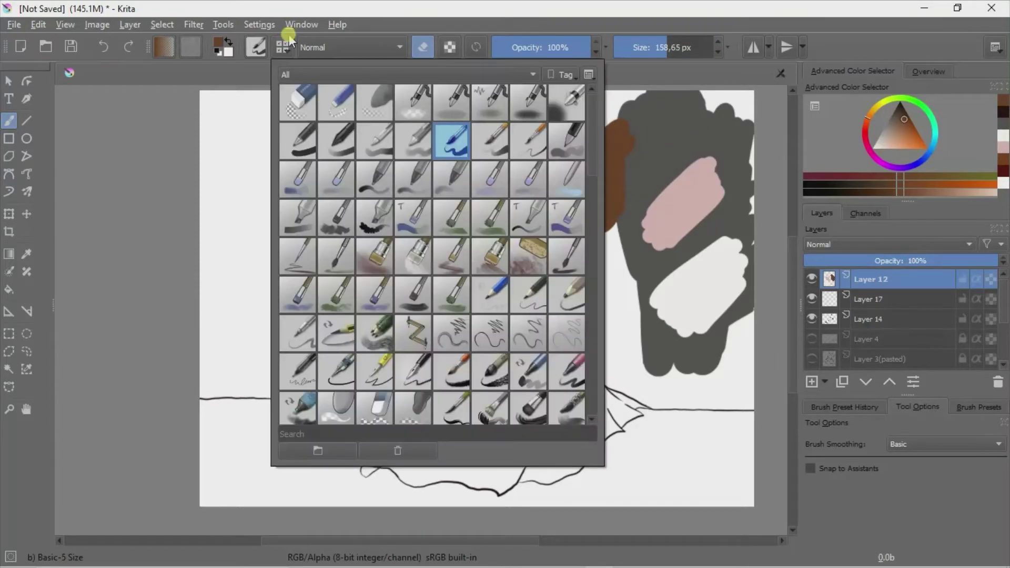
click(575, 97)
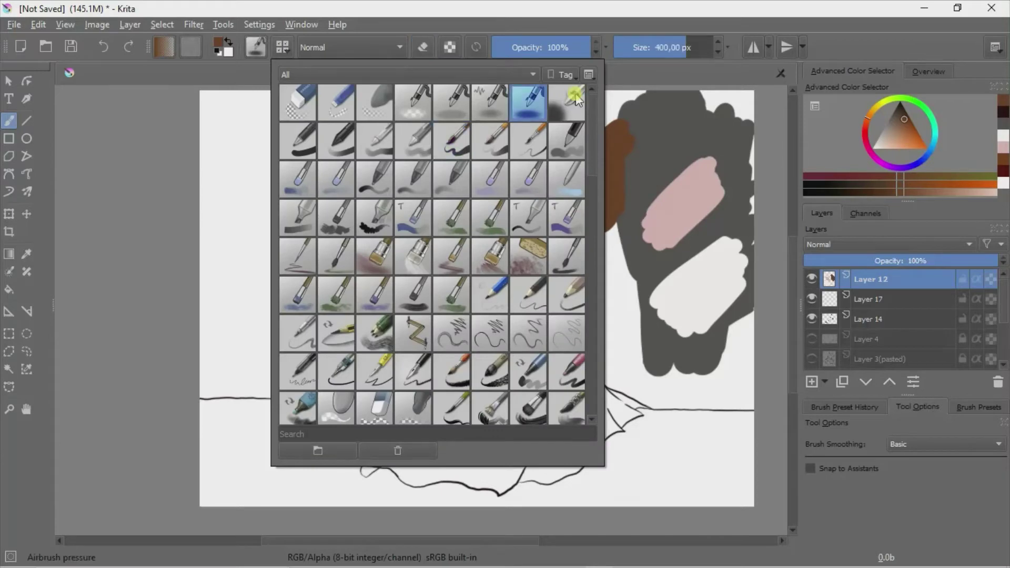
click(575, 98)
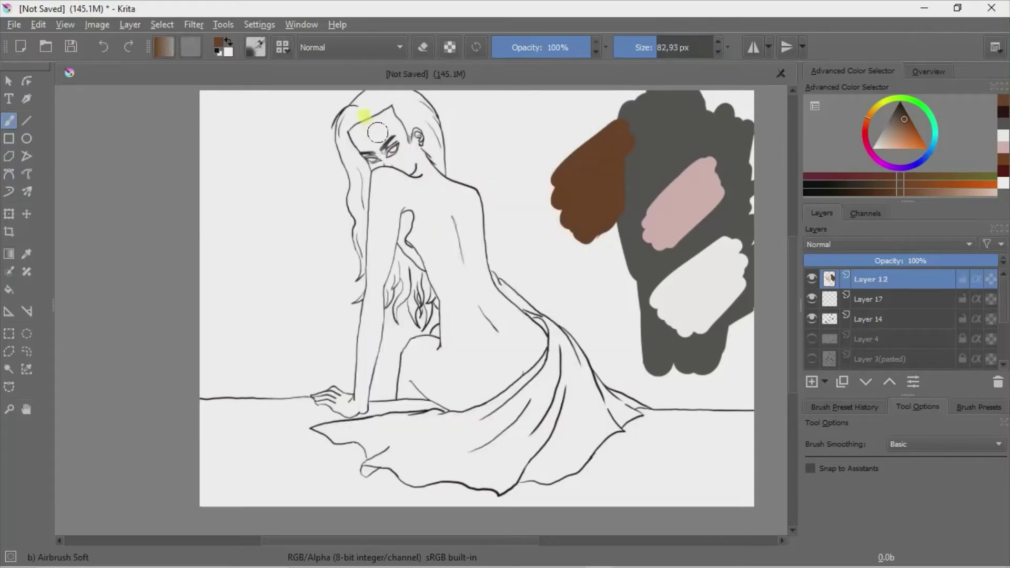
mouse_move(365, 110)
mouse_down()
mouse_move(398, 145)
mouse_move(395, 165)
mouse_move(466, 158)
mouse_move(350, 286)
mouse_move(350, 300)
mouse_up()
click(103, 46)
click(256, 46)
click(451, 141)
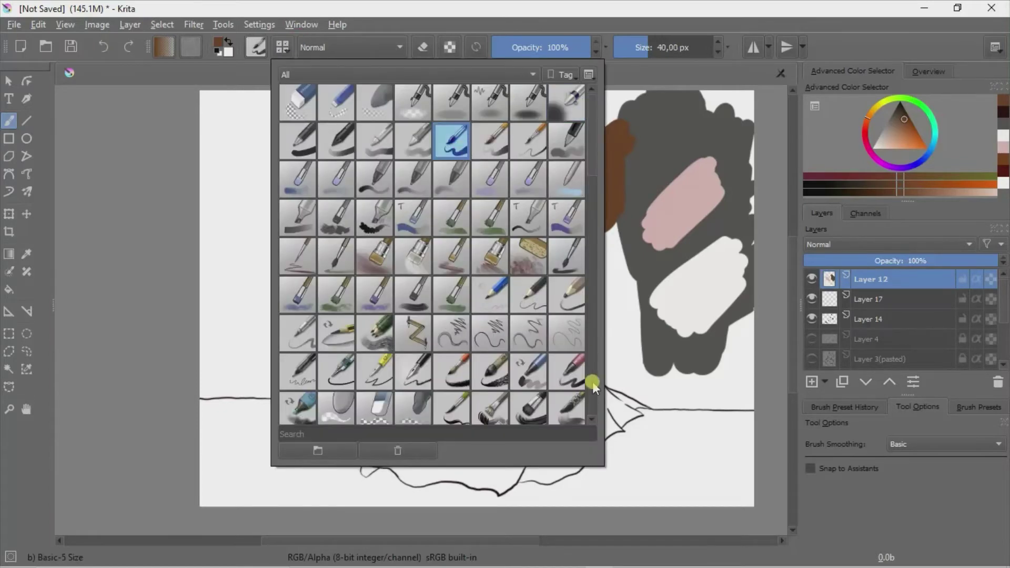
click(729, 31)
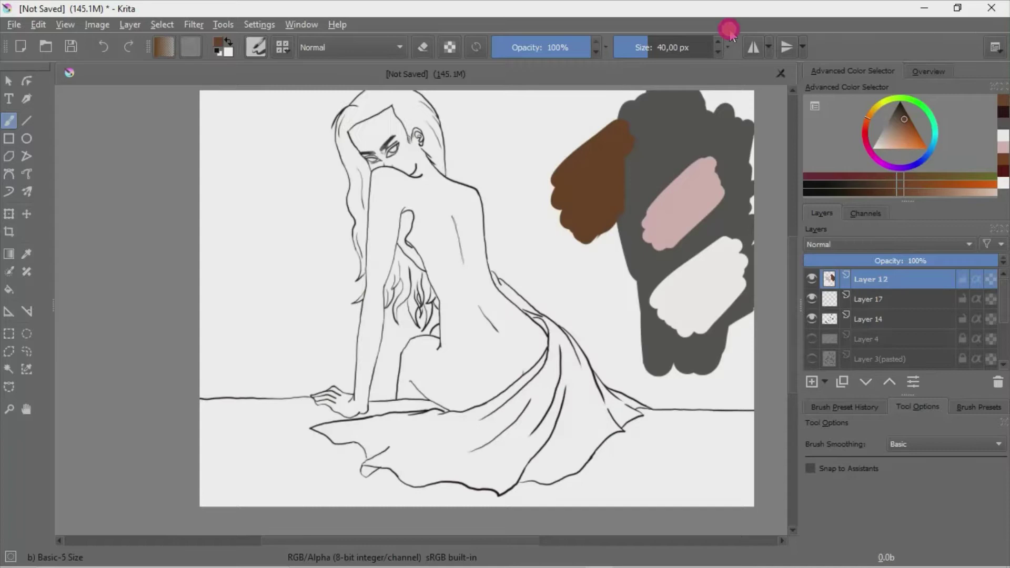
- Lasso-select the whole figure and make Layer 17 the active layer
click(32, 351)
drag(354, 110, 357, 116)
mouse_move(490, 208)
mouse_down()
mouse_move(459, 418)
mouse_move(335, 374)
mouse_up()
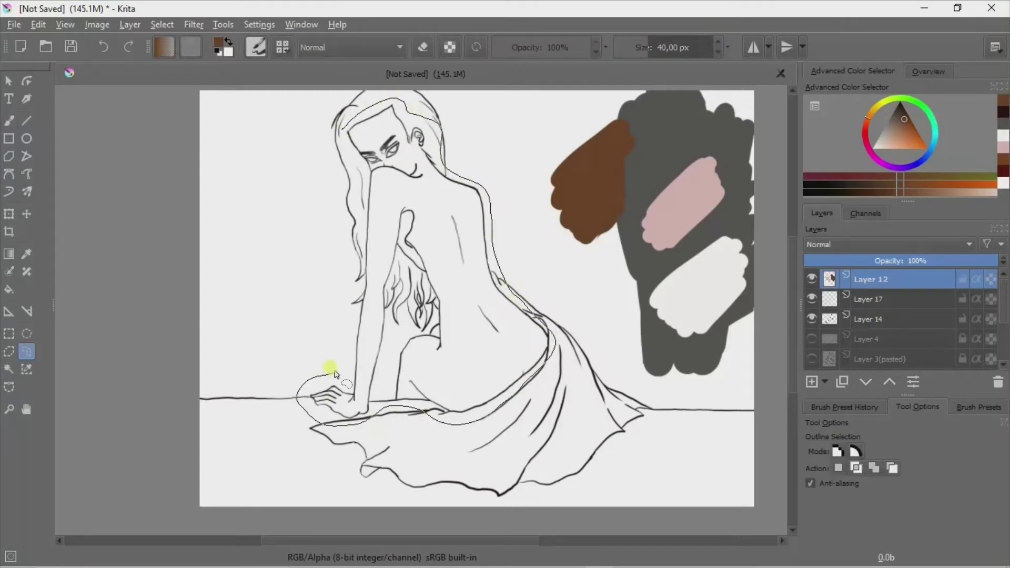
drag(337, 143, 349, 106)
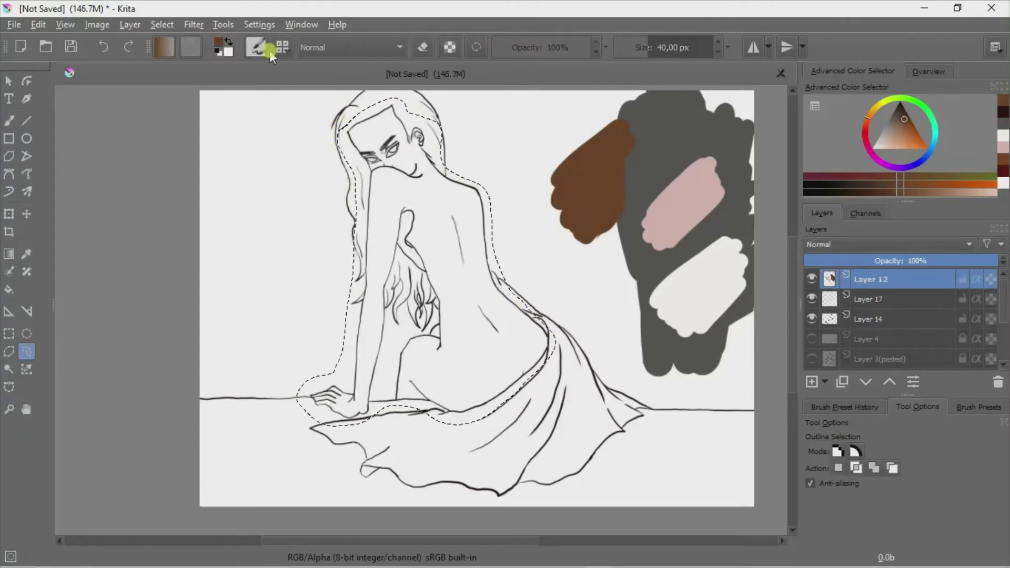
click(9, 121)
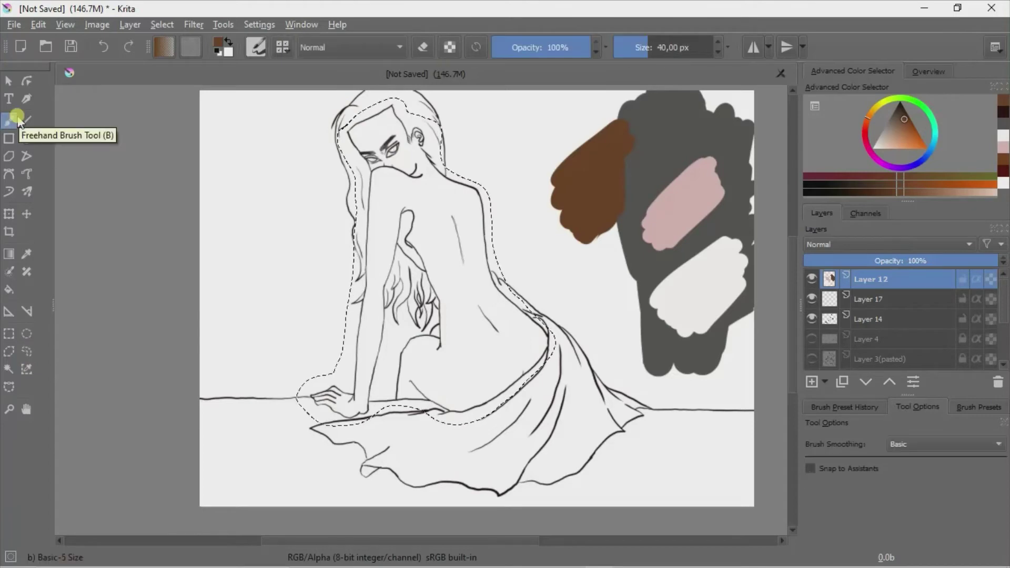
click(884, 299)
- Fill the figure flat brown with a ~226 px brush at 85% layer opacity, then deselect
drag(441, 162, 401, 178)
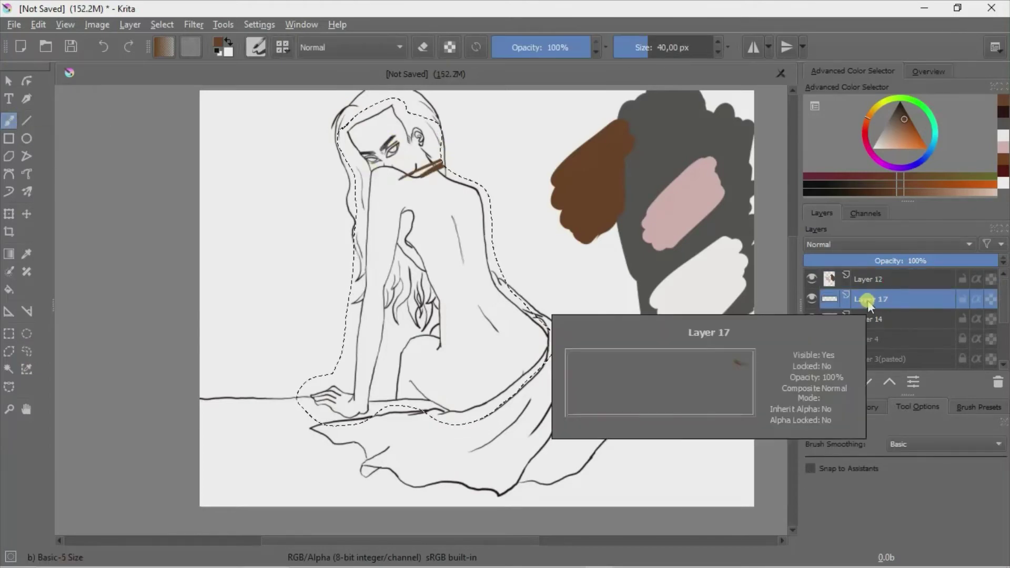
click(702, 46)
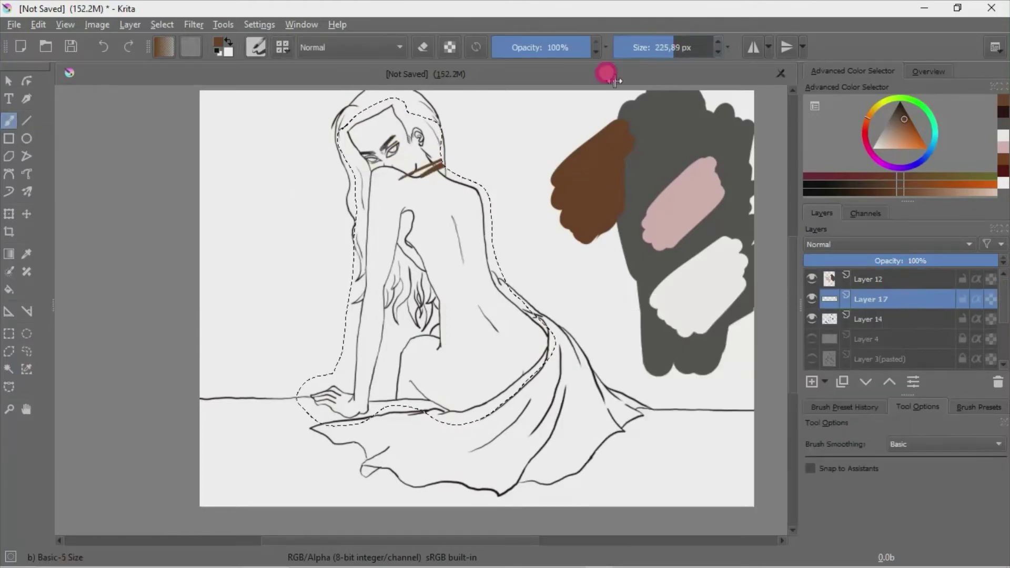
mouse_move(400, 153)
mouse_down()
mouse_move(340, 112)
mouse_move(365, 176)
mouse_move(473, 226)
mouse_move(334, 374)
mouse_move(469, 380)
mouse_move(547, 341)
mouse_up()
drag(913, 261, 968, 258)
key(ctrl+shift+a)
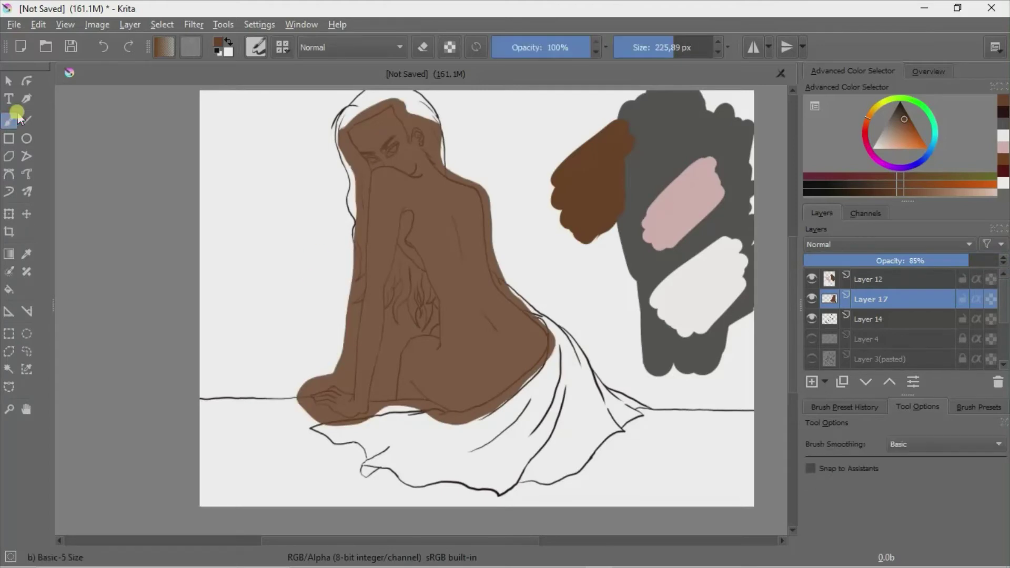
- Pick a dark brown colour from the color selector
click(26, 351)
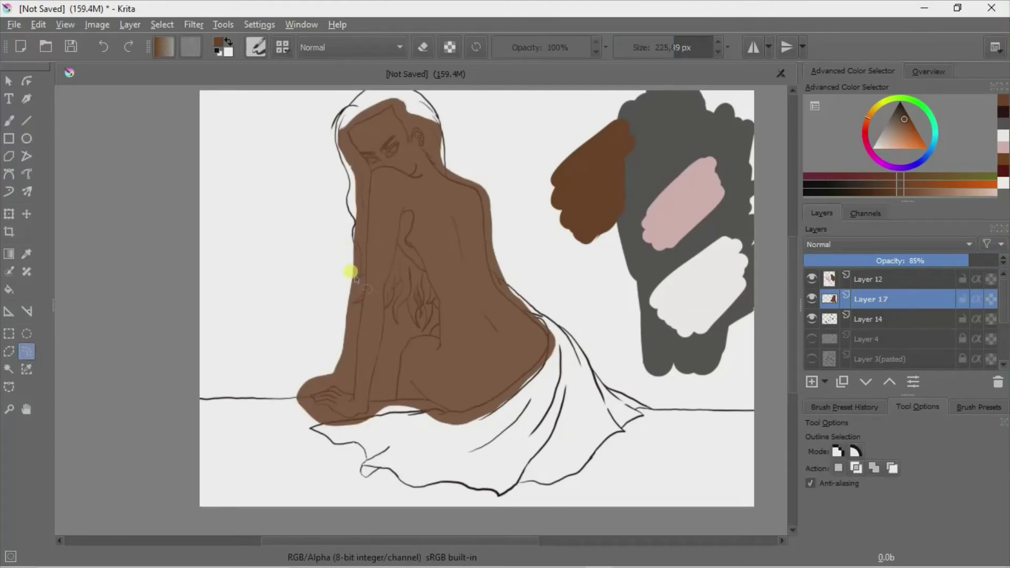
scroll(347, 301, up, 2)
scroll(793, 259, up, 4)
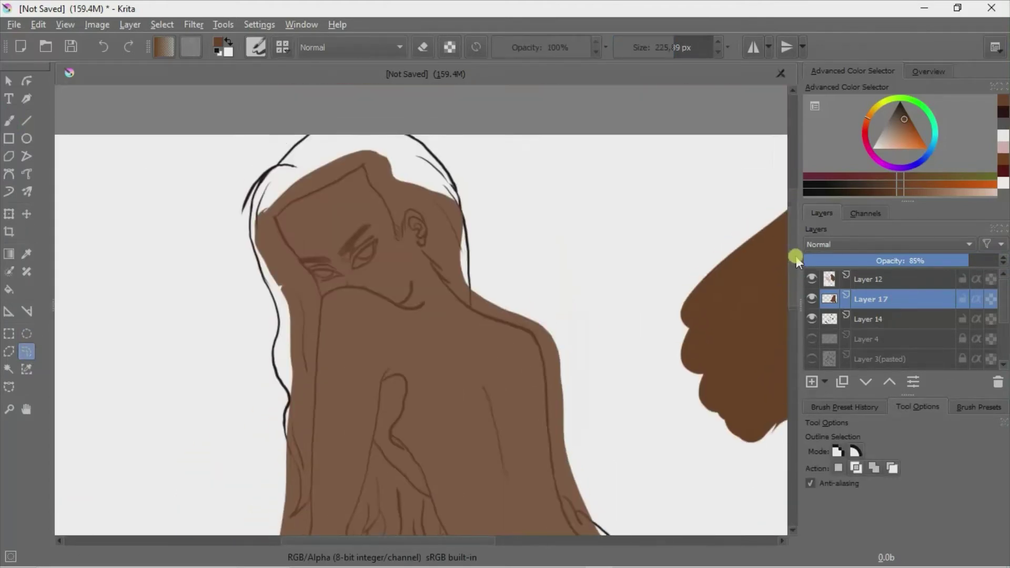
drag(449, 542, 551, 542)
click(864, 130)
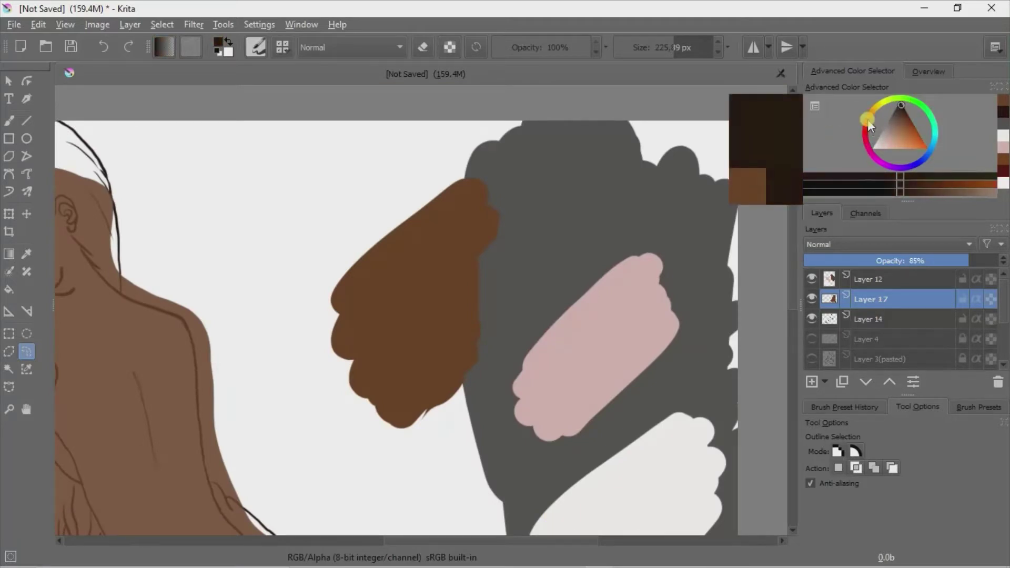
- Paint a large dark brown hair swatch beside the other colours with a ~128 px brush
click(9, 120)
drag(570, 181, 634, 153)
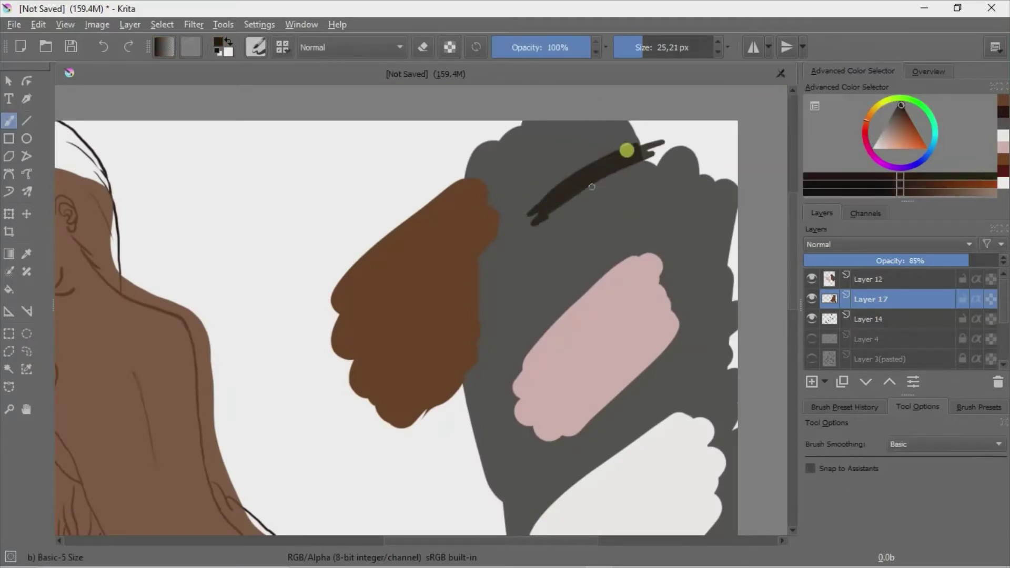
drag(643, 41, 663, 41)
mouse_move(613, 153)
mouse_down()
mouse_move(568, 192)
mouse_move(574, 248)
mouse_up()
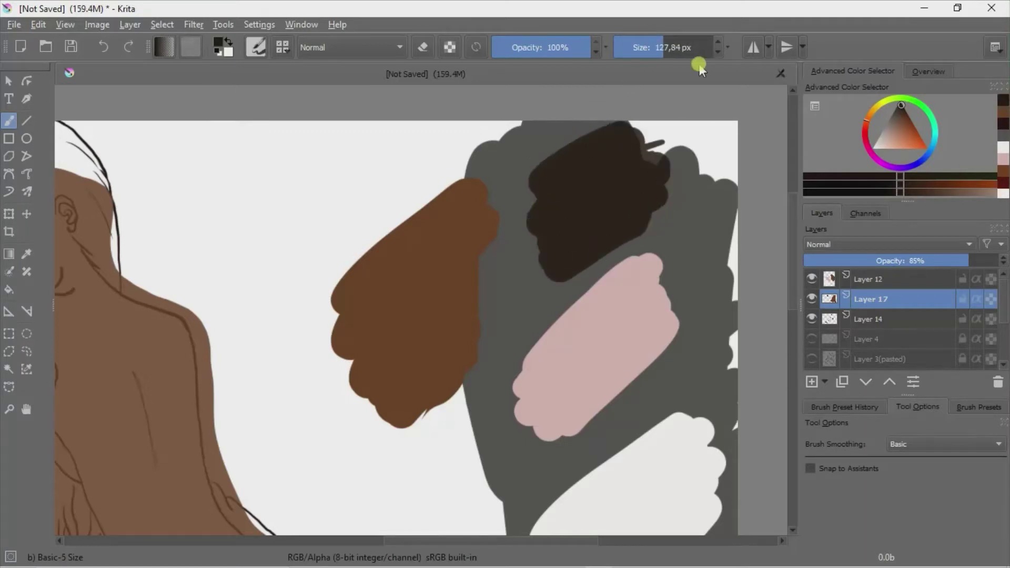
drag(416, 541, 330, 552)
drag(792, 174, 789, 266)
- Lasso the hair locks on her back and paint them dark brown with a ~79 px brush
click(26, 351)
mouse_move(298, 416)
mouse_down()
mouse_move(299, 347)
mouse_move(317, 283)
mouse_up()
click(114, 42)
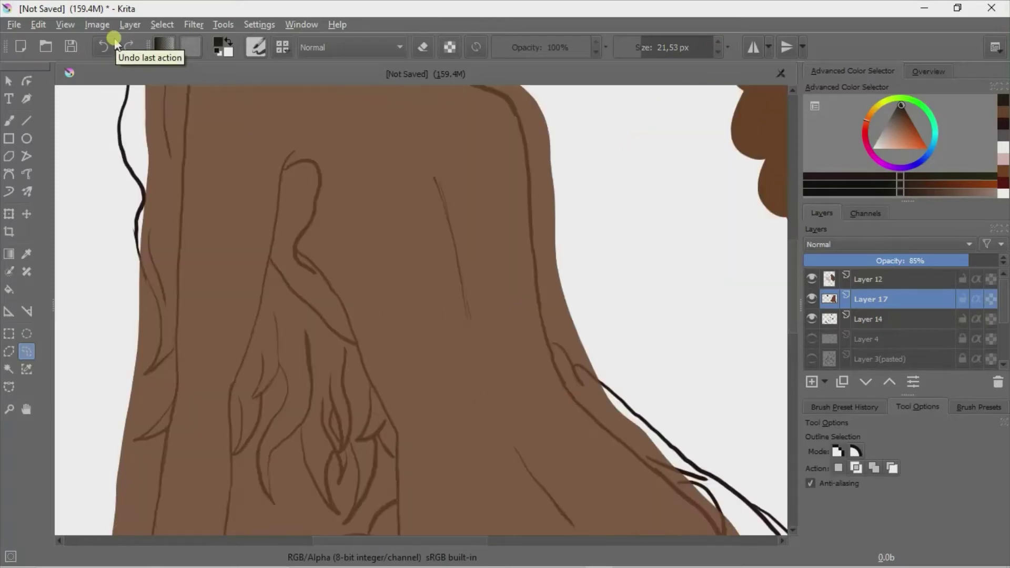
drag(247, 467, 231, 455)
mouse_move(298, 306)
mouse_down()
mouse_move(384, 424)
mouse_move(351, 521)
mouse_up()
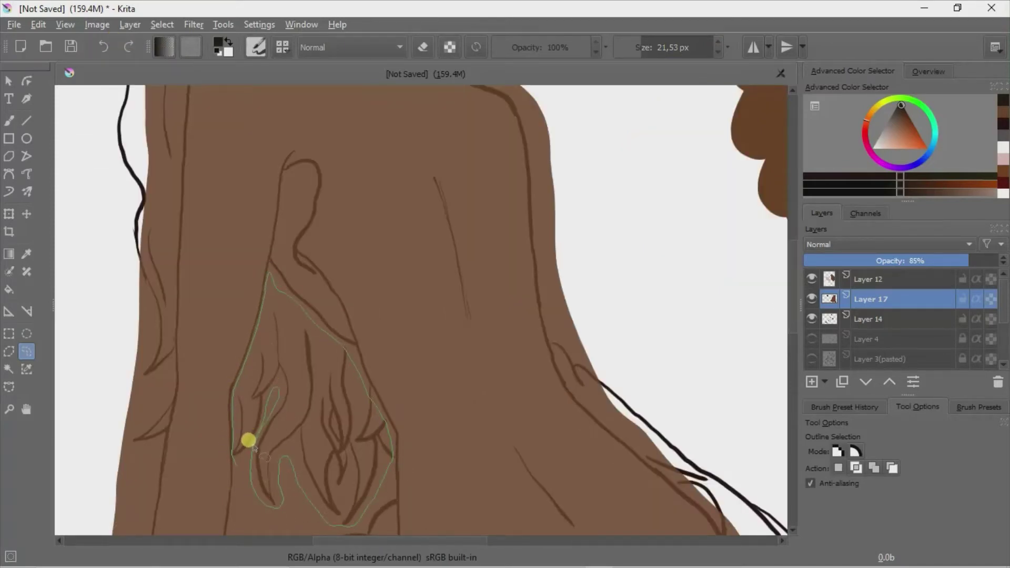
drag(248, 440, 232, 449)
click(9, 120)
mouse_move(265, 348)
mouse_down()
mouse_move(276, 295)
mouse_move(237, 415)
mouse_move(264, 484)
mouse_up()
drag(294, 410, 368, 515)
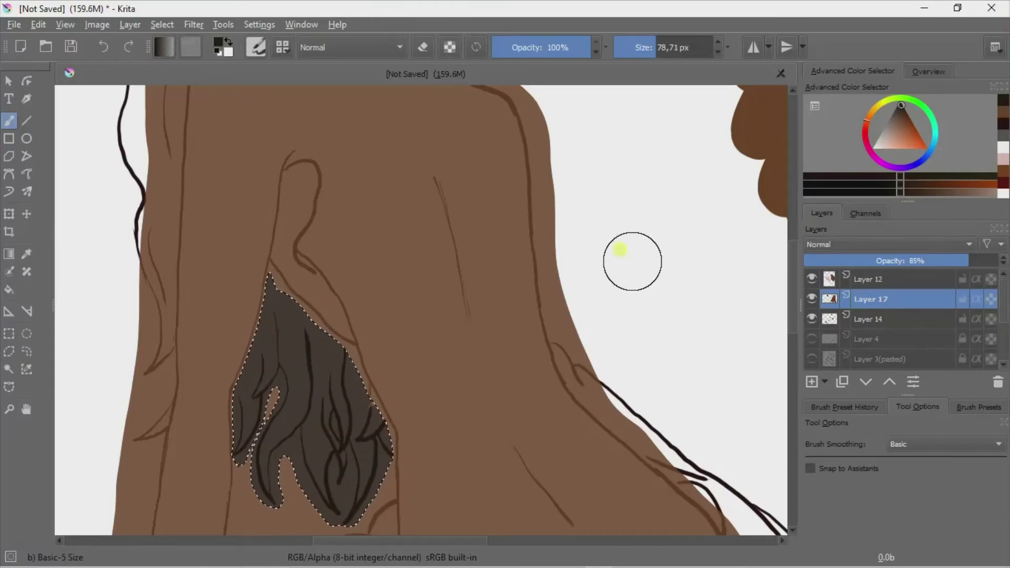
- Zoom out and trace a freehand selection around the head and ear
key(minus)
key(minus)
key(minus)
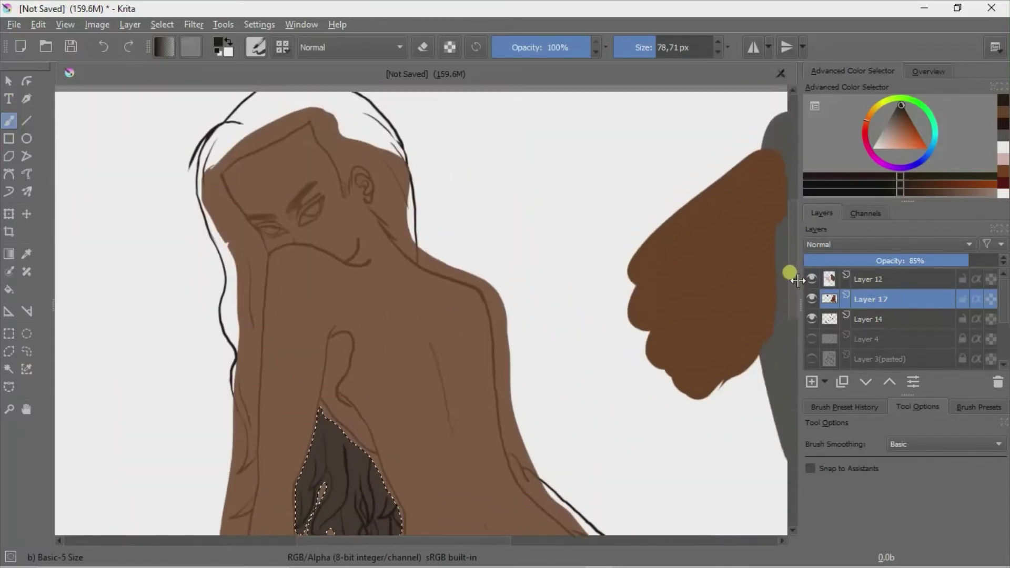
key(ctrl+shift+f)
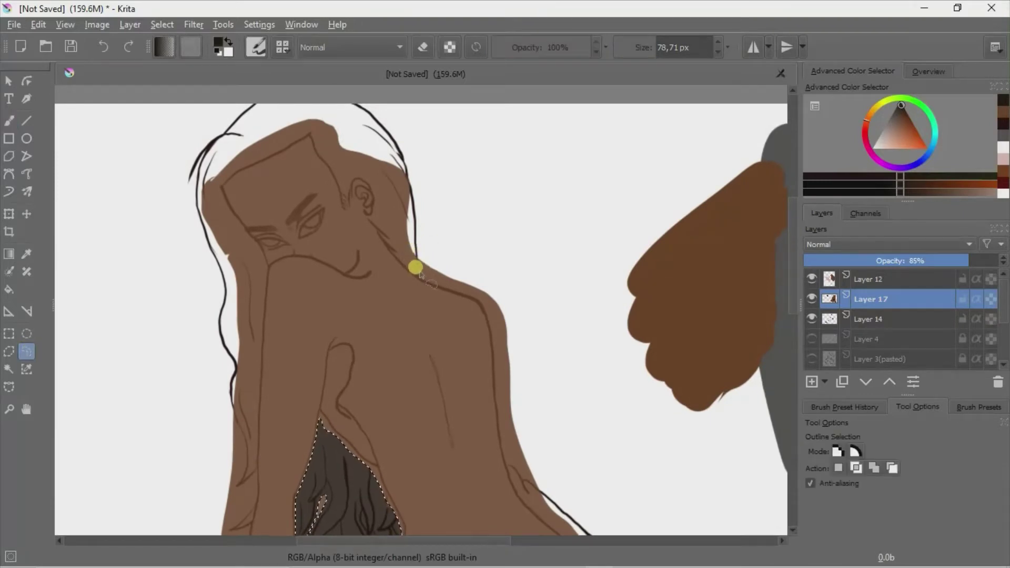
mouse_move(416, 268)
mouse_down()
mouse_move(254, 256)
mouse_move(353, 99)
mouse_move(416, 266)
mouse_move(388, 168)
mouse_move(330, 128)
mouse_move(198, 140)
mouse_move(234, 255)
mouse_move(231, 484)
mouse_up()
key(b)
drag(792, 237, 791, 342)
drag(491, 540, 567, 540)
mouse_move(792, 358)
mouse_down()
mouse_move(793, 244)
mouse_move(794, 317)
mouse_up()
key(ctrl+r)
drag(435, 541, 428, 541)
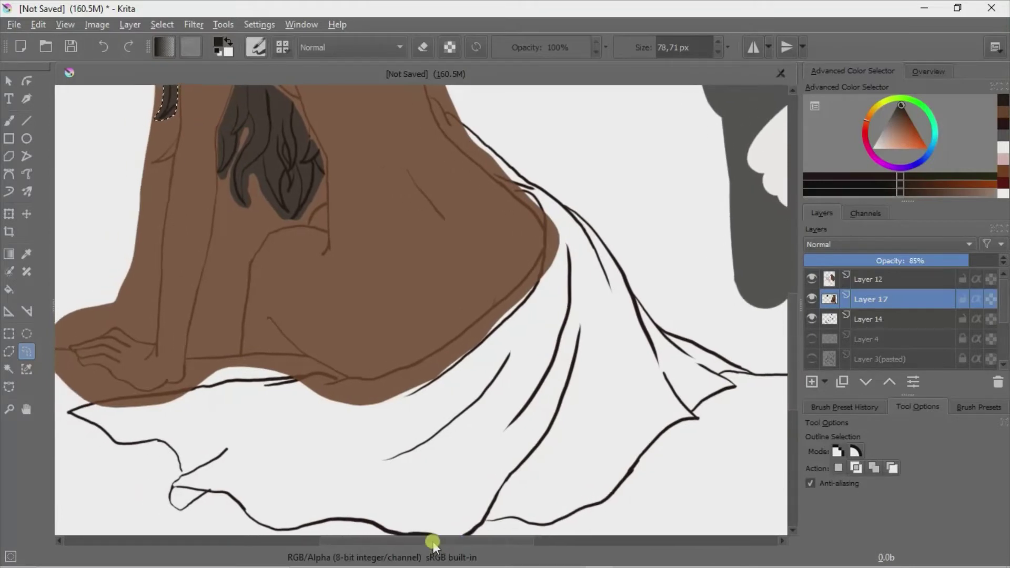
- Lasso-select the draped cloth under the figure with Freehand Selection
drag(797, 314, 794, 340)
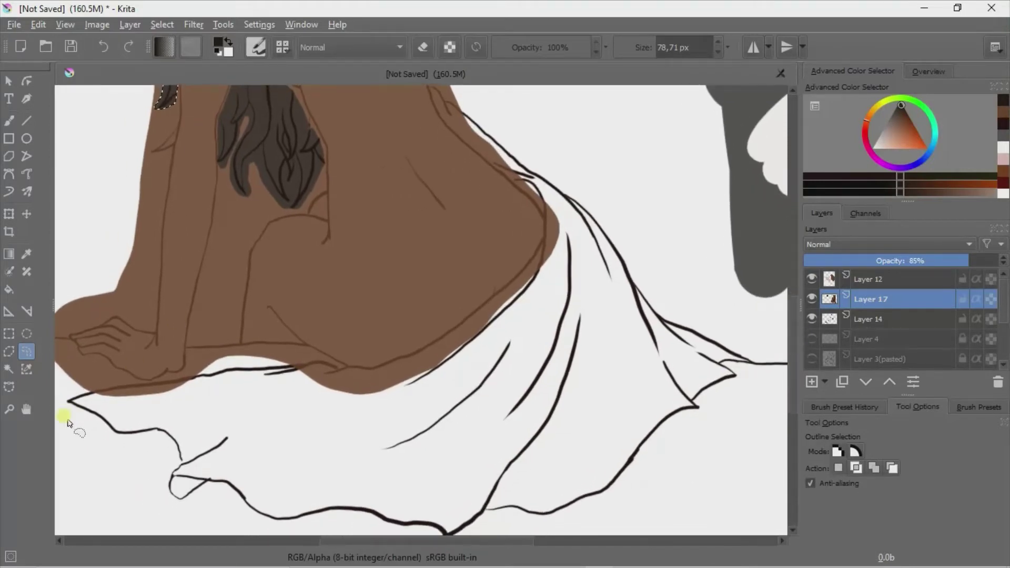
mouse_move(432, 88)
mouse_down()
mouse_move(684, 420)
mouse_move(491, 509)
mouse_move(349, 519)
mouse_move(175, 495)
mouse_move(63, 406)
mouse_move(290, 359)
mouse_move(476, 305)
mouse_move(532, 200)
mouse_up()
drag(430, 95, 431, 97)
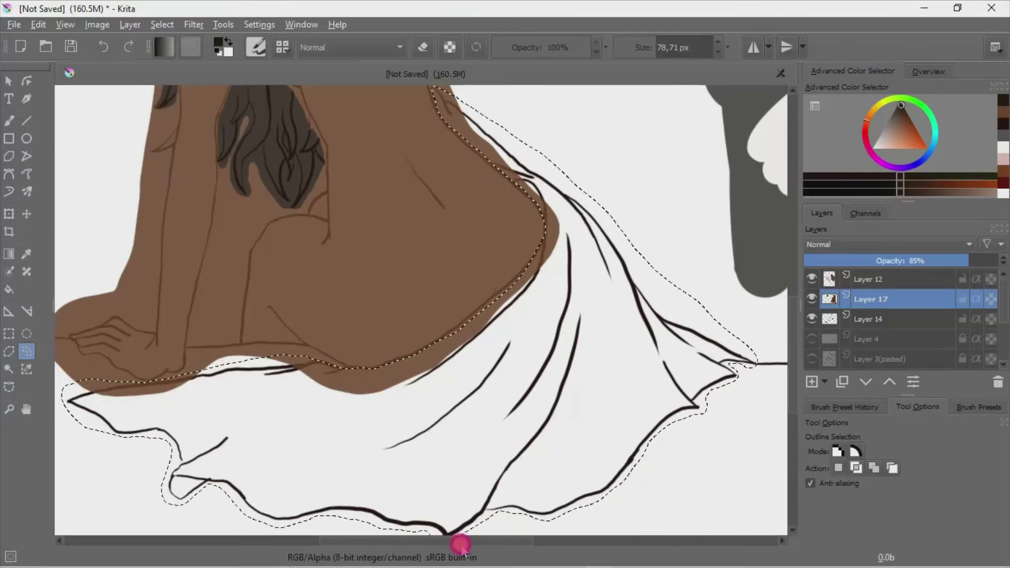
- Paint a trial pale pink fill into the cloth selection, then undo it
key(b)
scroll(736, 333, up, 3)
click(631, 221)
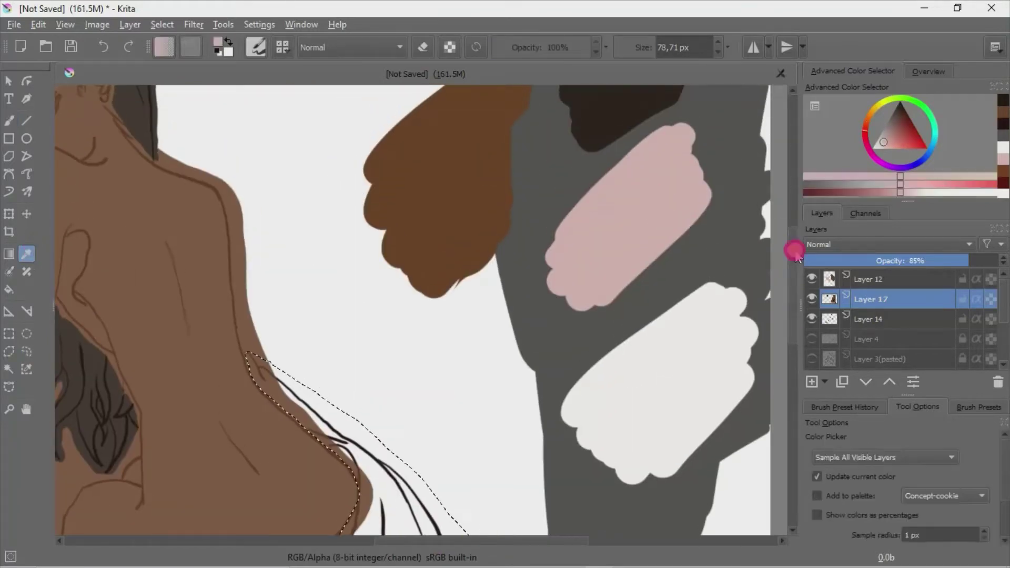
drag(794, 255, 794, 315)
mouse_move(530, 421)
mouse_down()
mouse_move(335, 419)
mouse_move(354, 247)
mouse_move(360, 260)
mouse_move(252, 500)
mouse_move(243, 444)
mouse_move(408, 408)
mouse_move(226, 309)
mouse_move(115, 462)
mouse_move(105, 453)
mouse_up()
scroll(768, 329, down, 3)
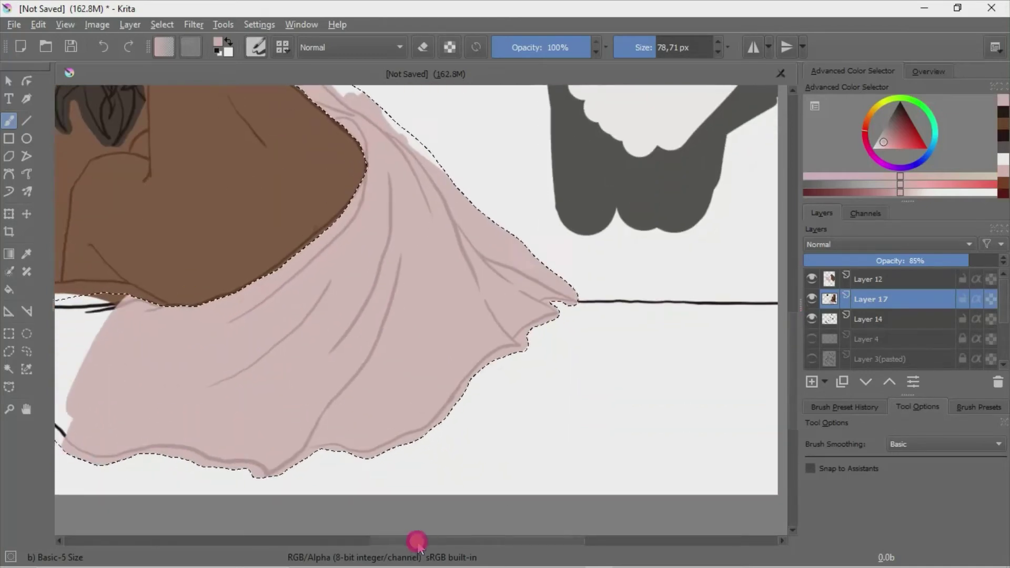
drag(417, 540, 297, 541)
mouse_move(526, 311)
mouse_down()
mouse_move(345, 318)
mouse_move(467, 343)
mouse_move(441, 469)
mouse_up()
scroll(790, 287, up, 2)
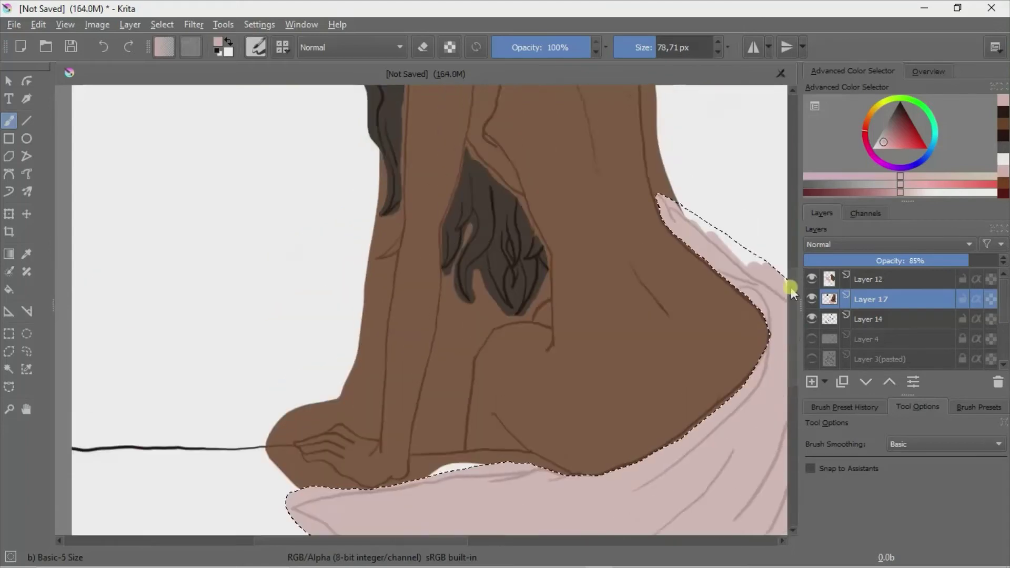
drag(450, 540, 507, 541)
click(102, 45)
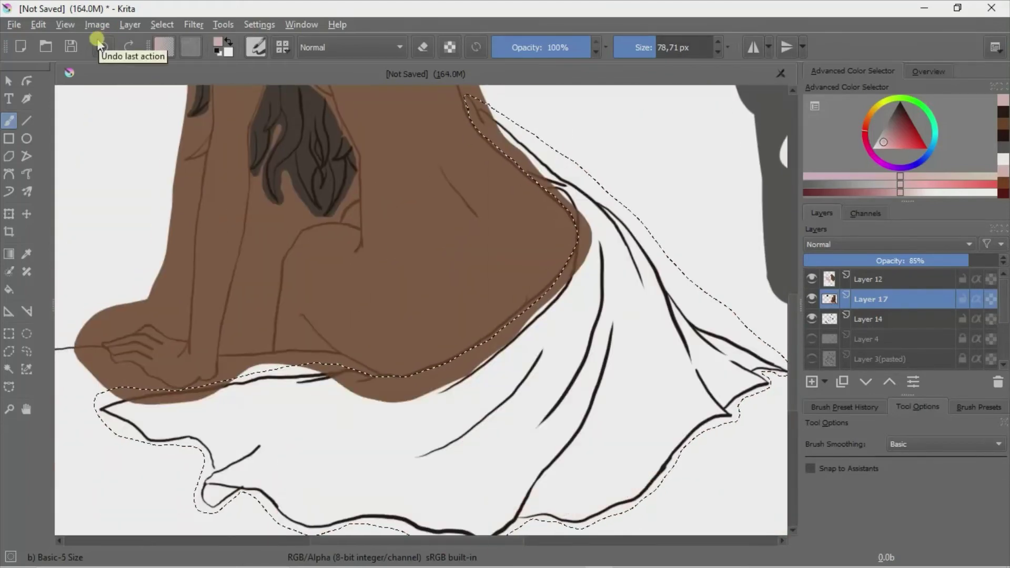
- Sample the off-white swatch and paint it over the cloth's dark edge outline
click(27, 254)
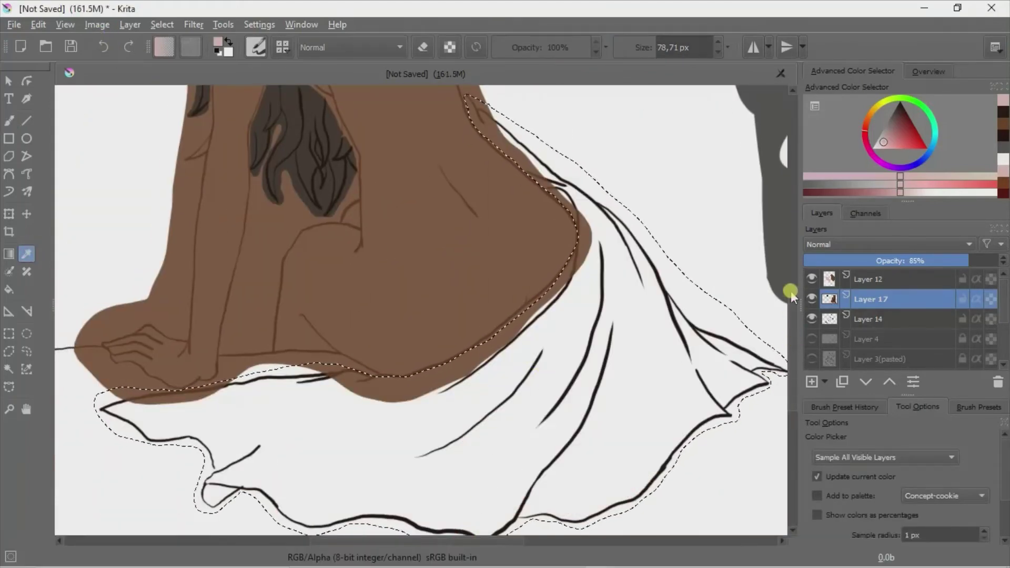
drag(459, 541, 525, 541)
click(654, 128)
scroll(769, 254, up, 2)
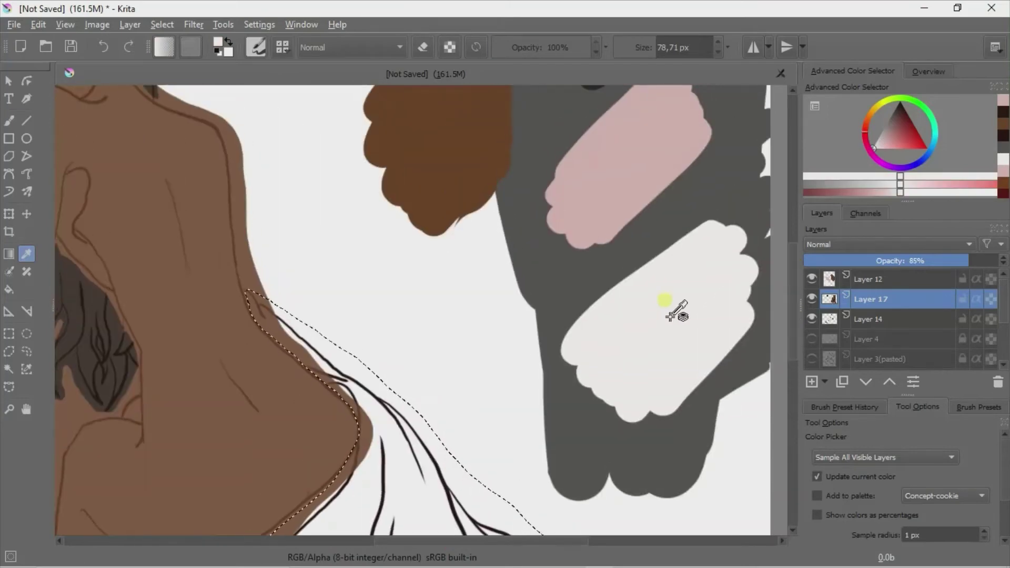
key(b)
scroll(794, 326, down, 3)
scroll(794, 331, down, 1)
mouse_move(249, 89)
mouse_down()
mouse_move(287, 135)
mouse_move(195, 532)
mouse_up()
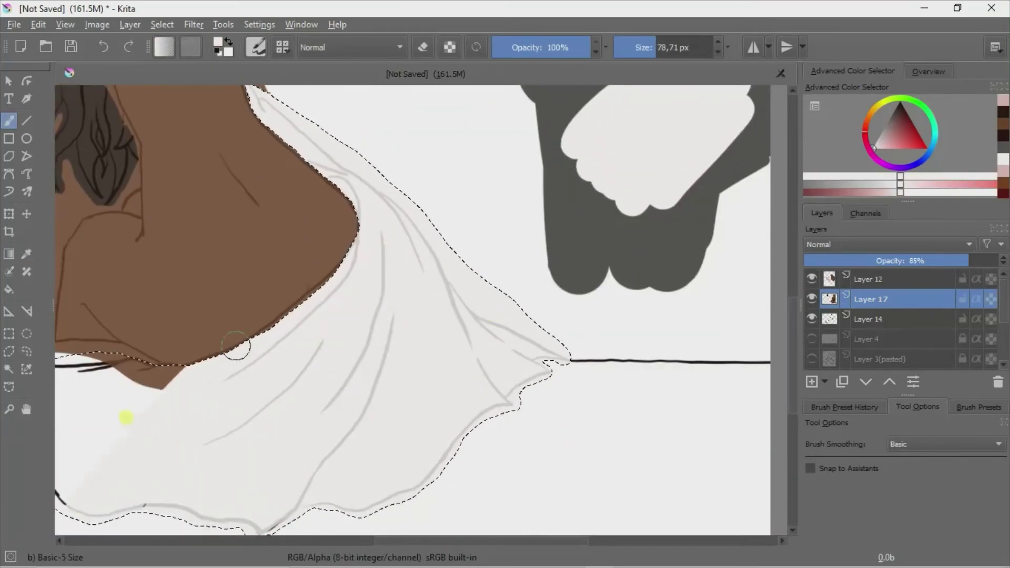
drag(76, 462, 418, 436)
mouse_move(363, 457)
mouse_down()
mouse_move(270, 428)
mouse_move(203, 367)
mouse_up()
scroll(788, 315, up, 1)
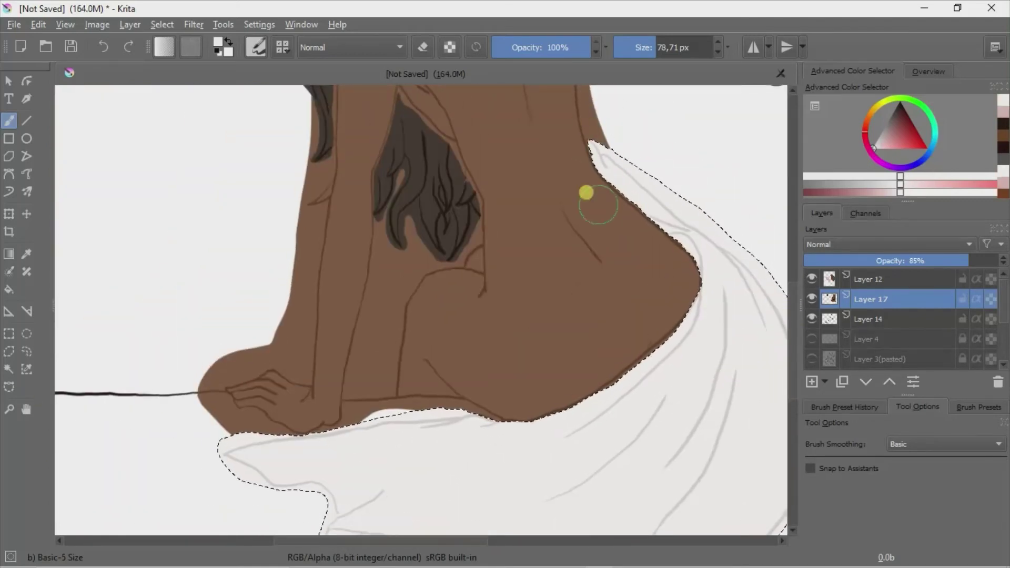
click(27, 351)
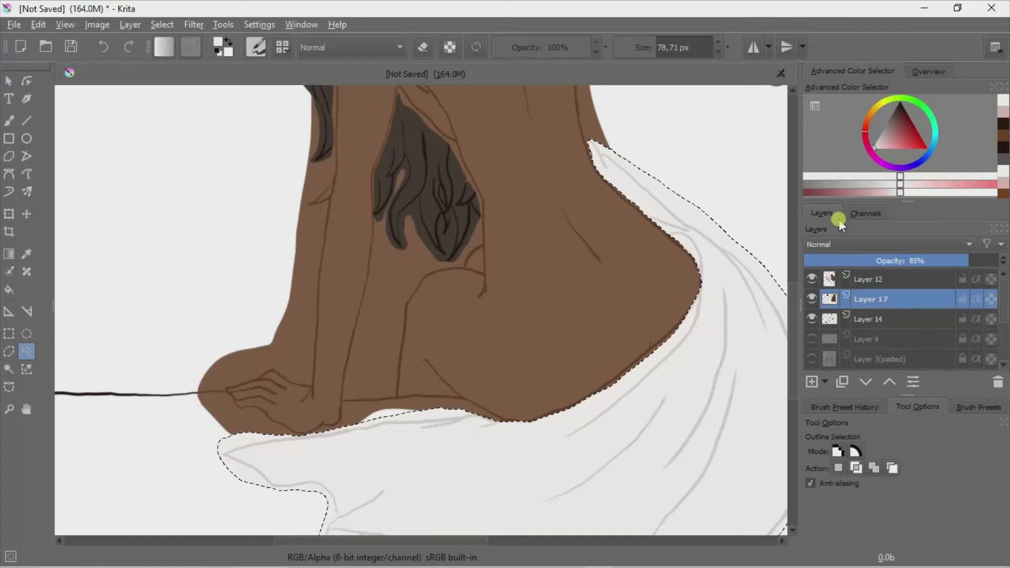
- Deselect, zoom out, and lasso the bed area around the arm, hip and cloth
key(ctrl+shift+a)
key(minus)
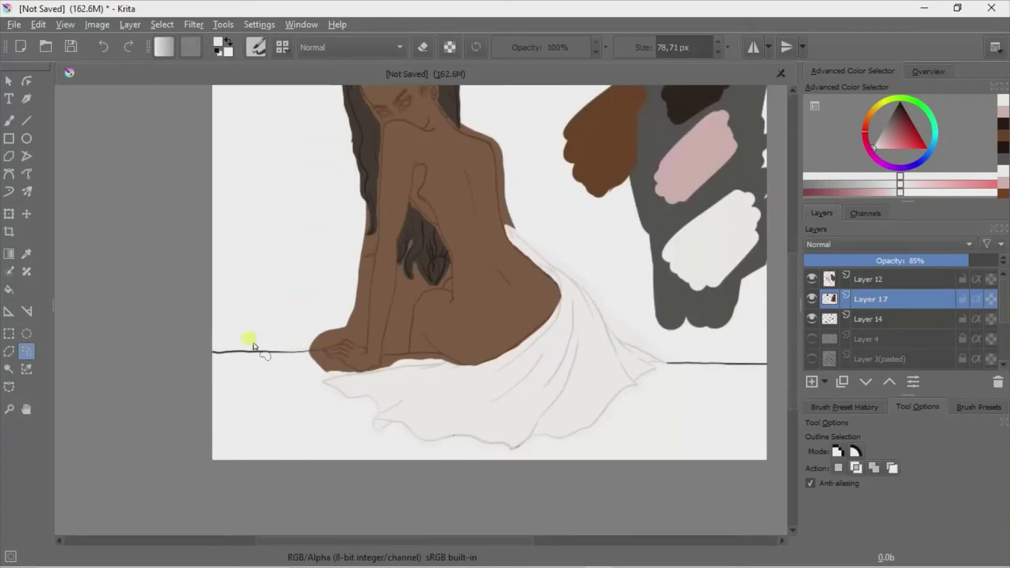
mouse_move(213, 348)
mouse_down()
mouse_move(445, 356)
mouse_move(327, 377)
mouse_up()
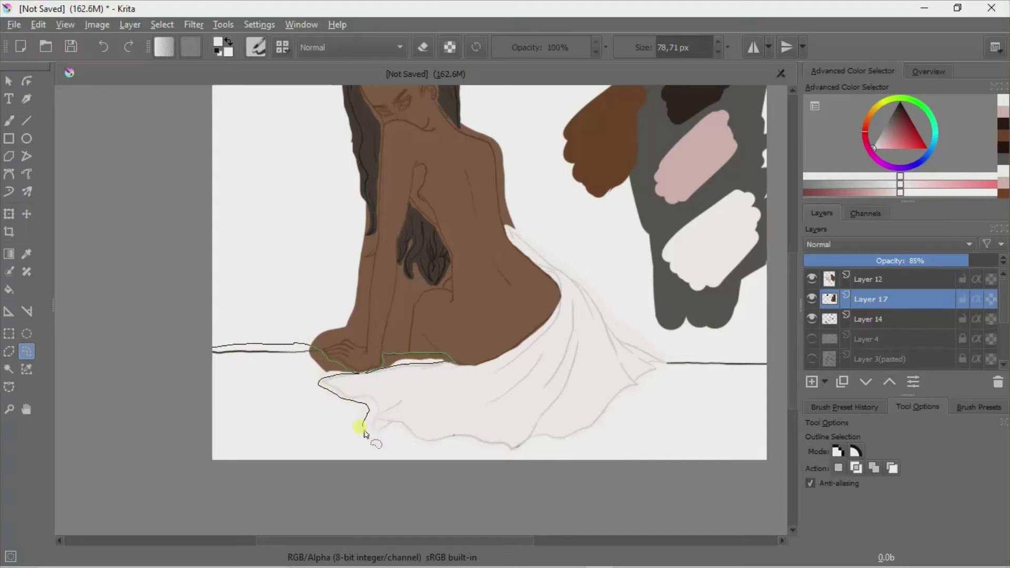
drag(496, 448, 635, 402)
drag(685, 361, 764, 419)
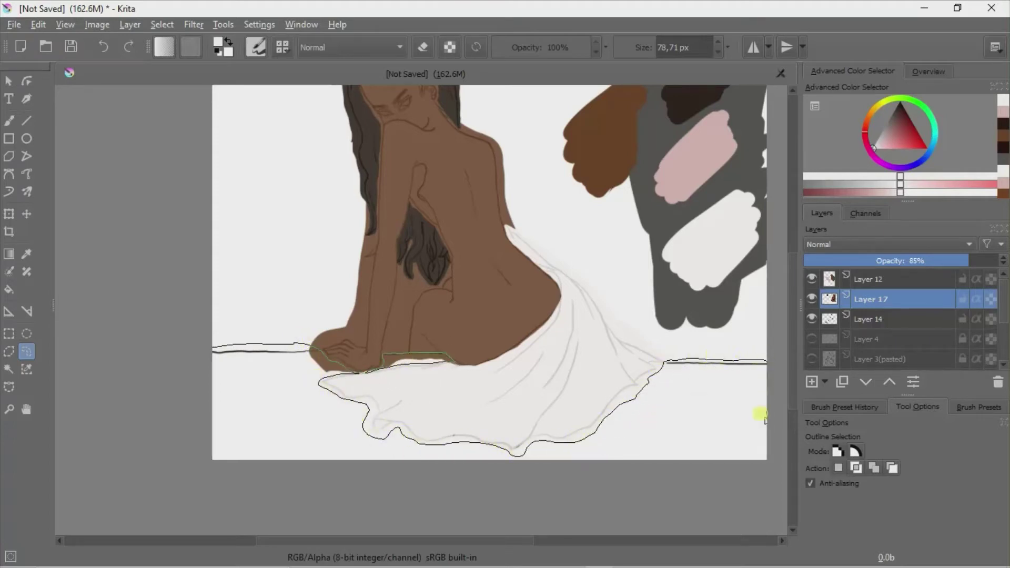
drag(230, 466, 225, 342)
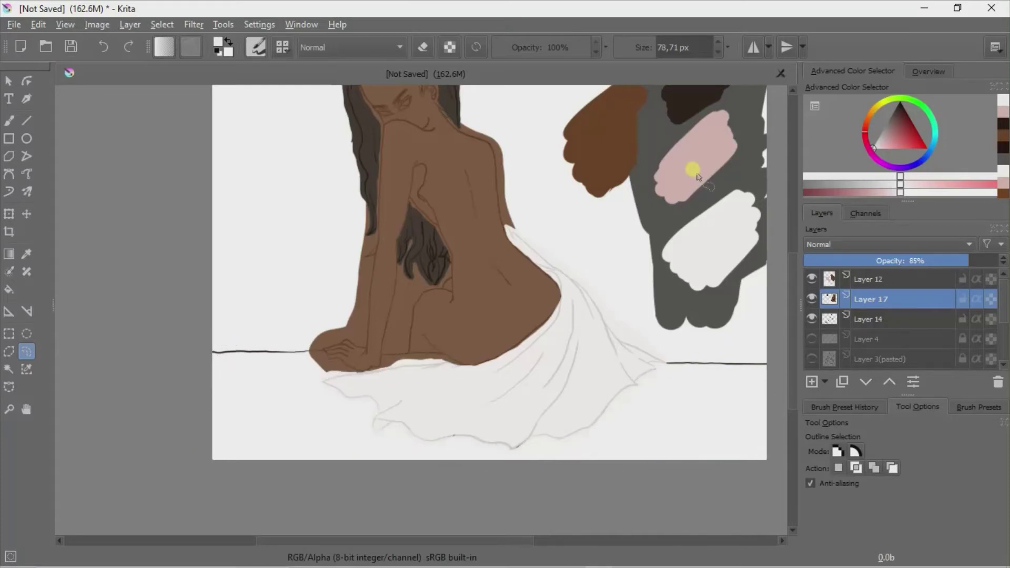
- Pick the pale pink swatch and paint it into the bed selection
click(28, 253)
click(683, 153)
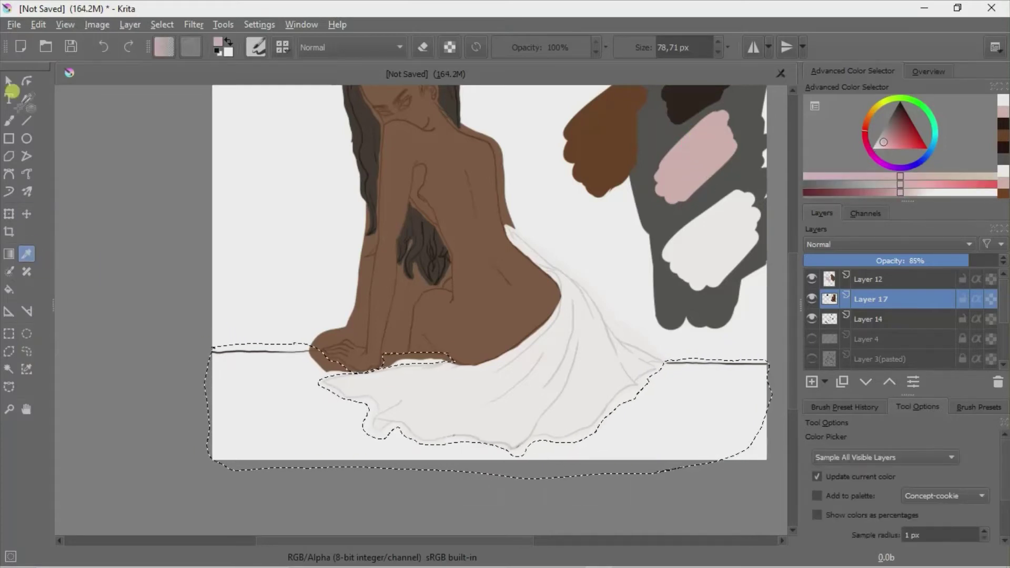
click(9, 121)
mouse_move(279, 378)
mouse_down()
mouse_move(189, 347)
mouse_move(316, 353)
mouse_up()
mouse_move(247, 368)
mouse_down()
mouse_move(191, 394)
mouse_move(440, 279)
mouse_move(485, 444)
mouse_move(640, 400)
mouse_move(405, 433)
mouse_up()
- Deselect and paint the white lower-right bed corner pink
click(9, 352)
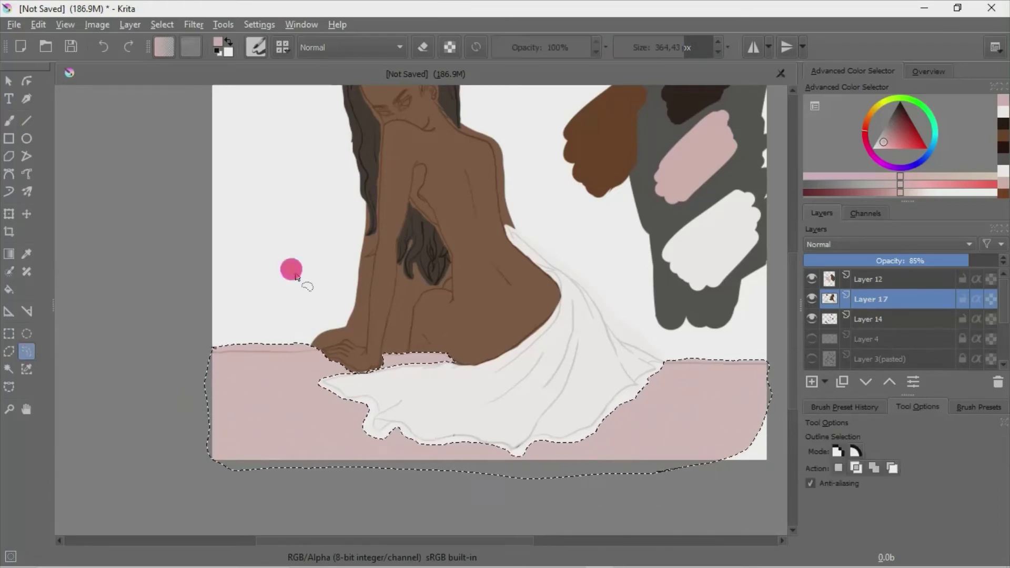
click(288, 270)
click(9, 120)
drag(726, 439, 744, 427)
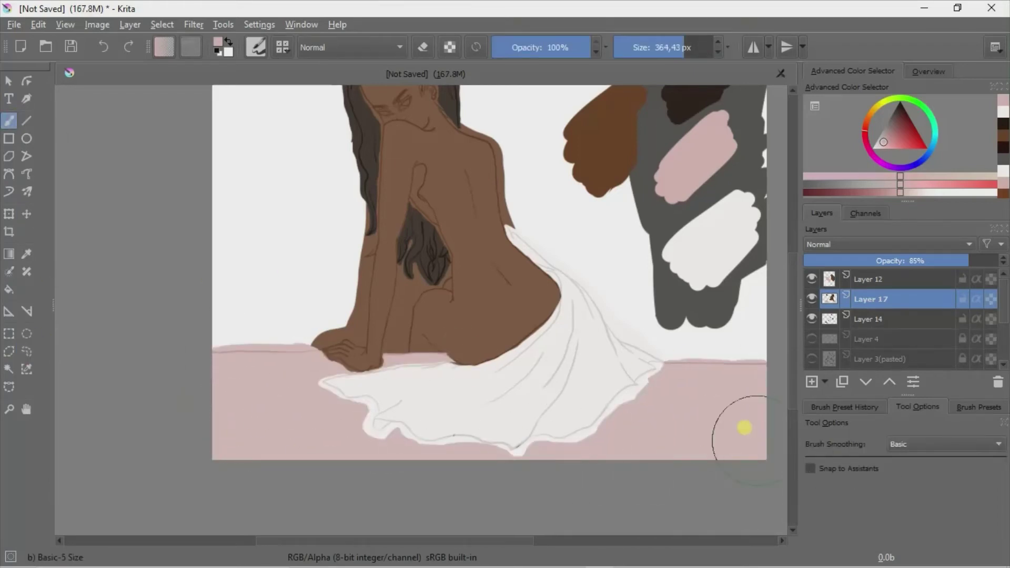
click(26, 351)
- Lasso-select the narrow gap between the back and the hair
scroll(158, 209, up, 2)
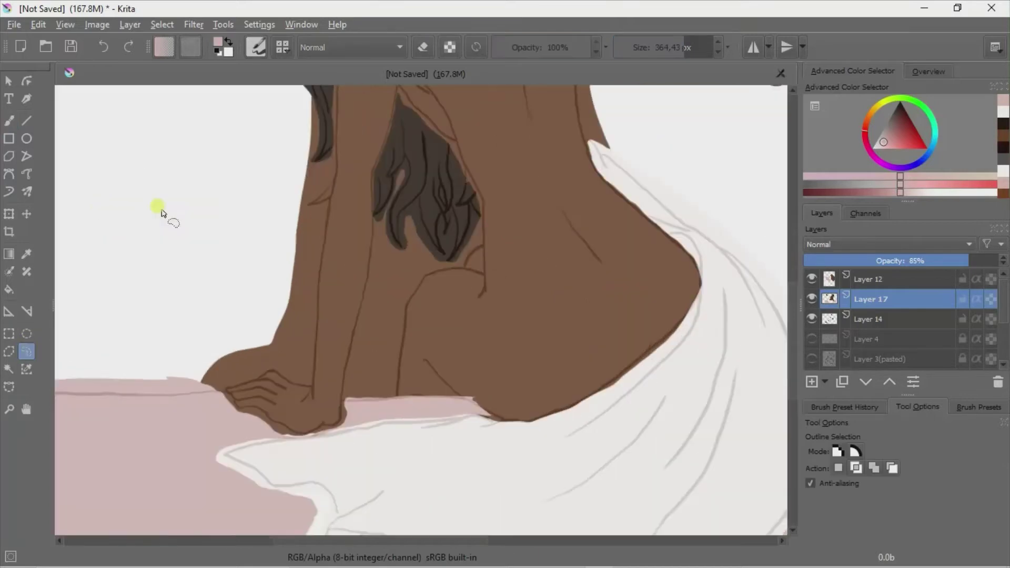
scroll(405, 226, up, 1)
drag(401, 286, 424, 222)
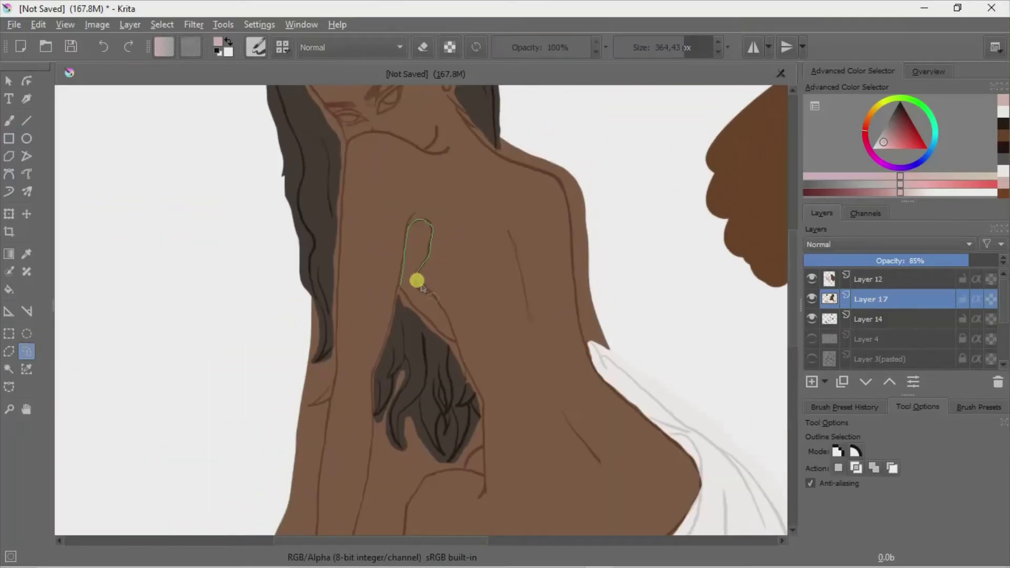
drag(417, 280, 400, 288)
- Paint the gap with the off-white swatch colour, then deselect
click(27, 254)
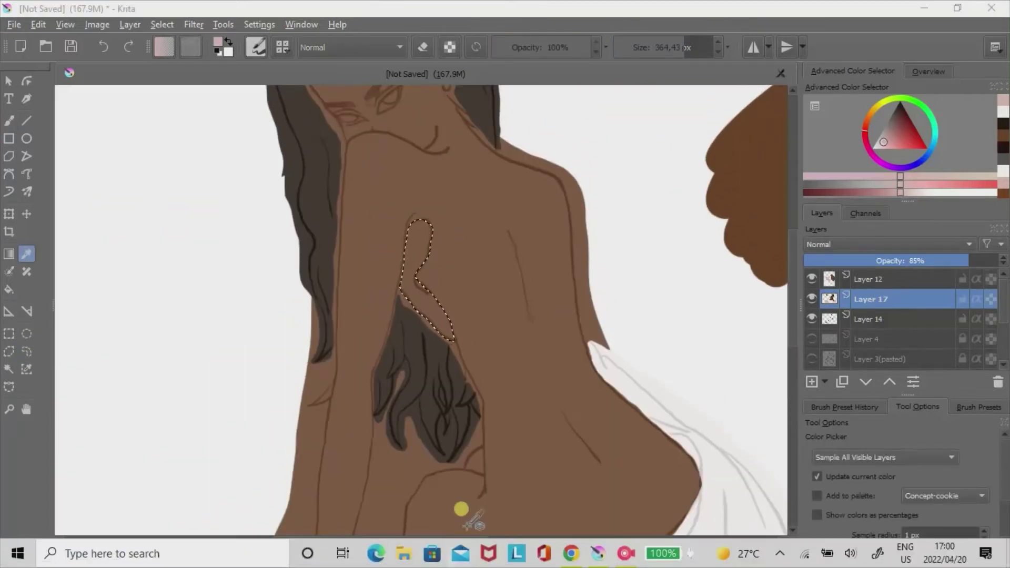
scroll(463, 526, right, 5)
click(629, 155)
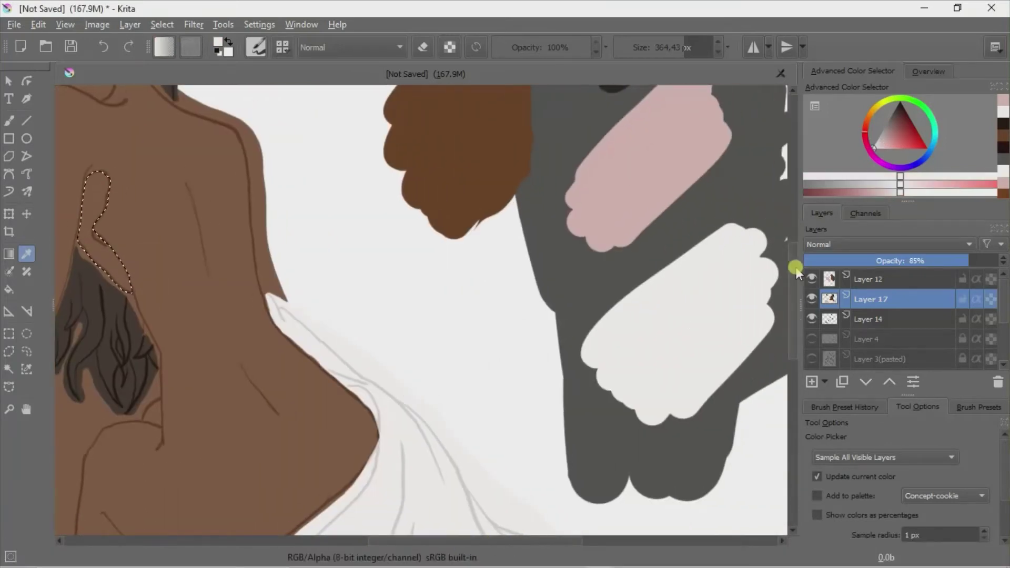
scroll(796, 268, down, 2)
key(b)
mouse_move(95, 158)
mouse_down()
mouse_move(81, 135)
mouse_move(117, 233)
mouse_move(126, 232)
mouse_up()
click(26, 351)
click(383, 194)
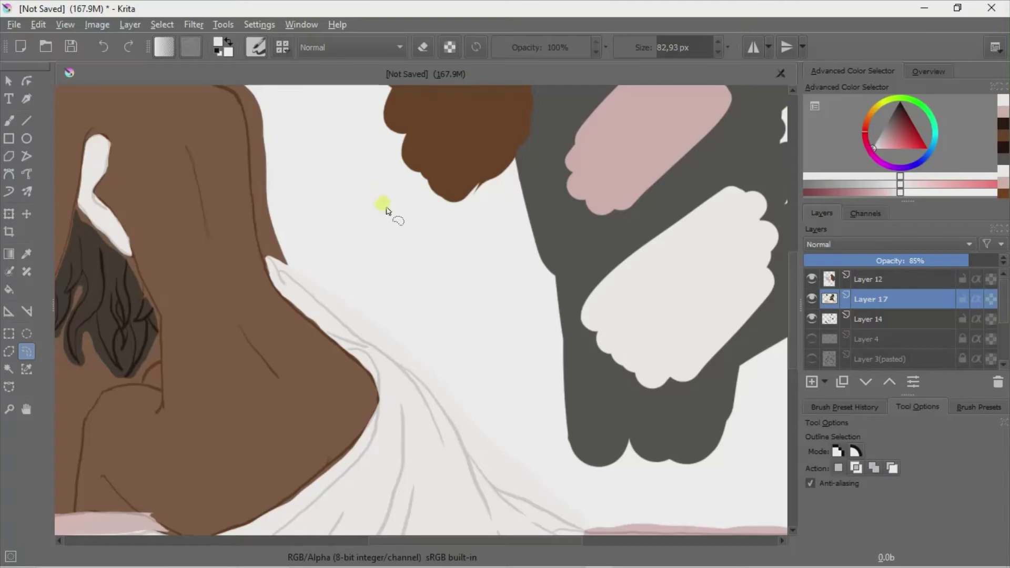
click(18, 117)
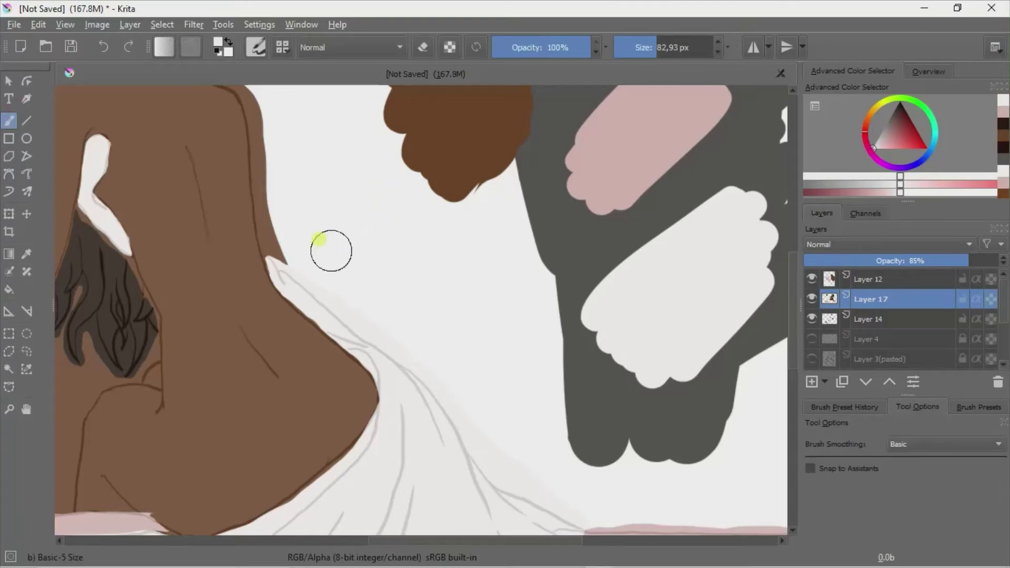
- Shrink the brush to about 36 px and repaint the cloth's lower edge, undoing one stroke
scroll(791, 315, down, 2)
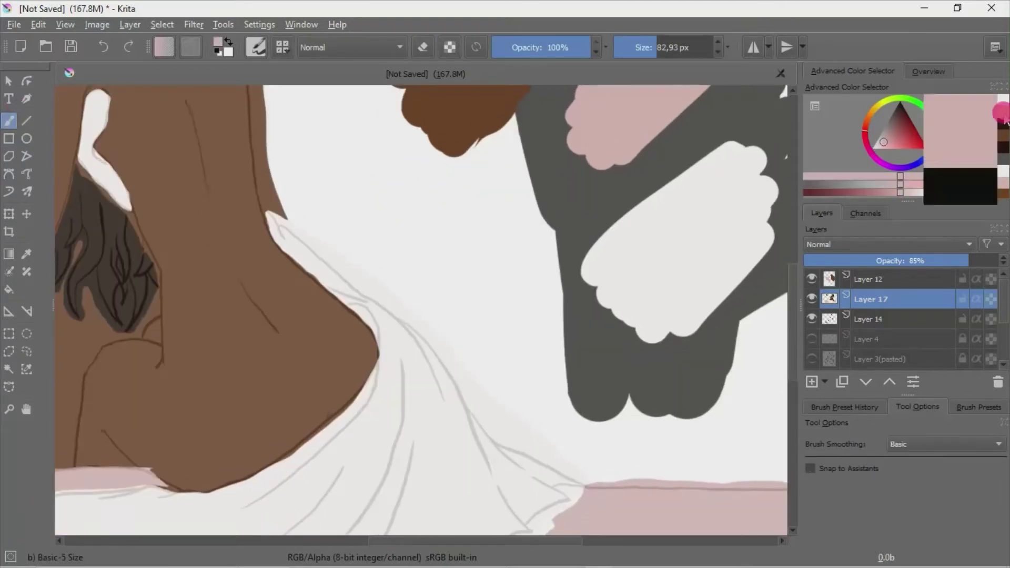
drag(792, 313, 809, 354)
drag(648, 47, 579, 250)
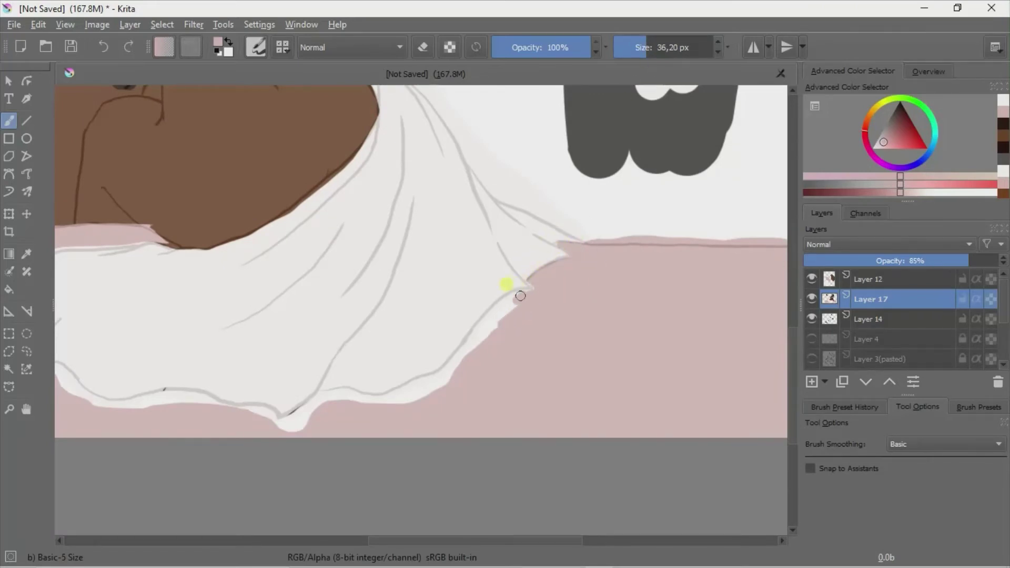
drag(516, 294, 443, 381)
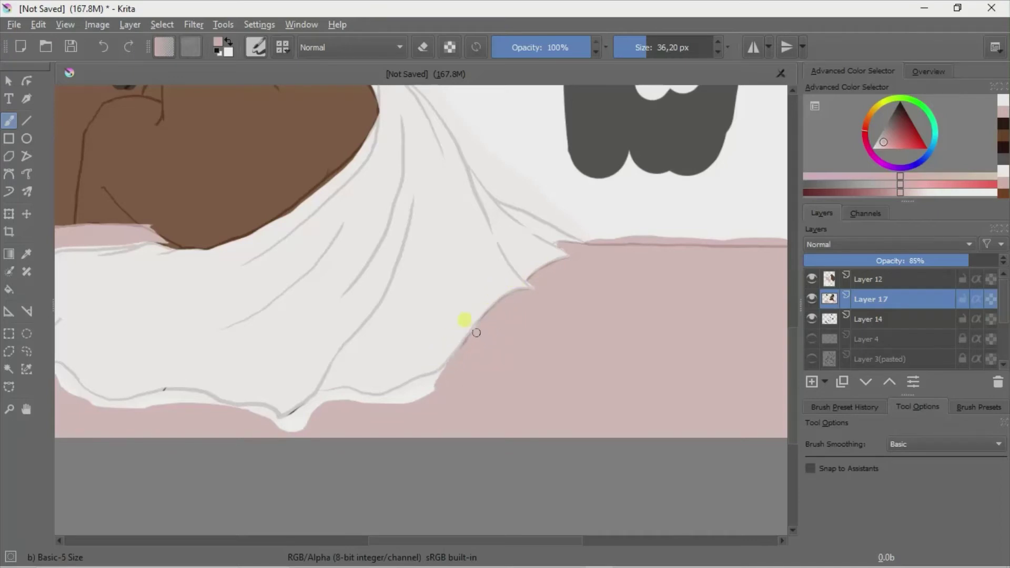
drag(552, 270, 534, 290)
key(ctrl+z)
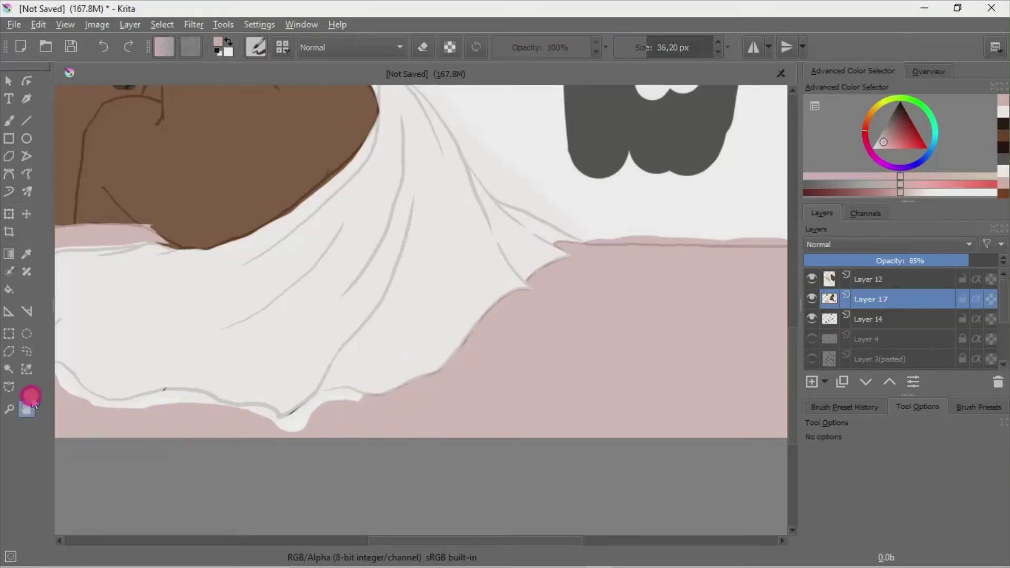
- Paint pink over the white rim and small tail below the left part of the cloth
drag(32, 401, 312, 377)
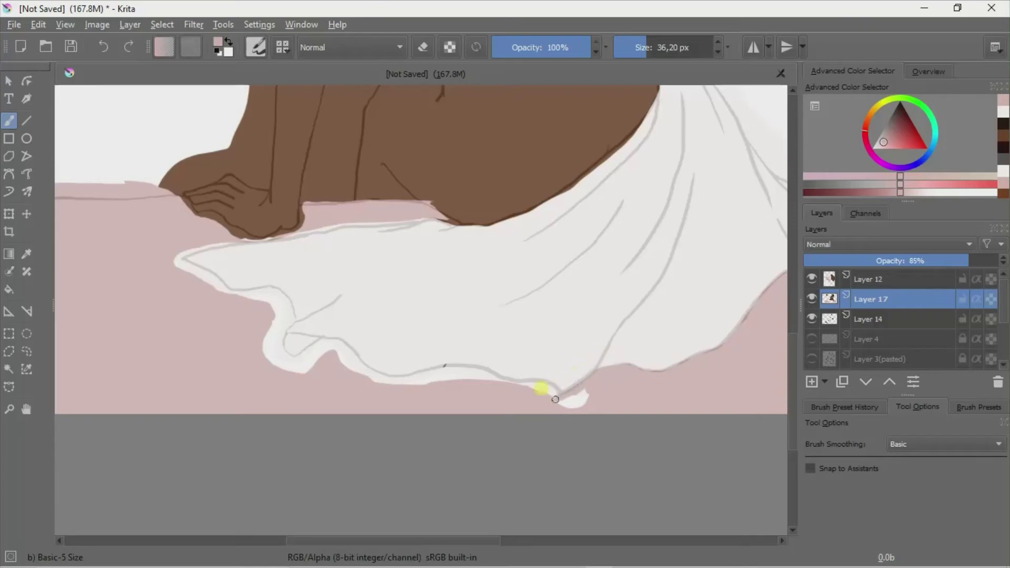
key(ctrl+z)
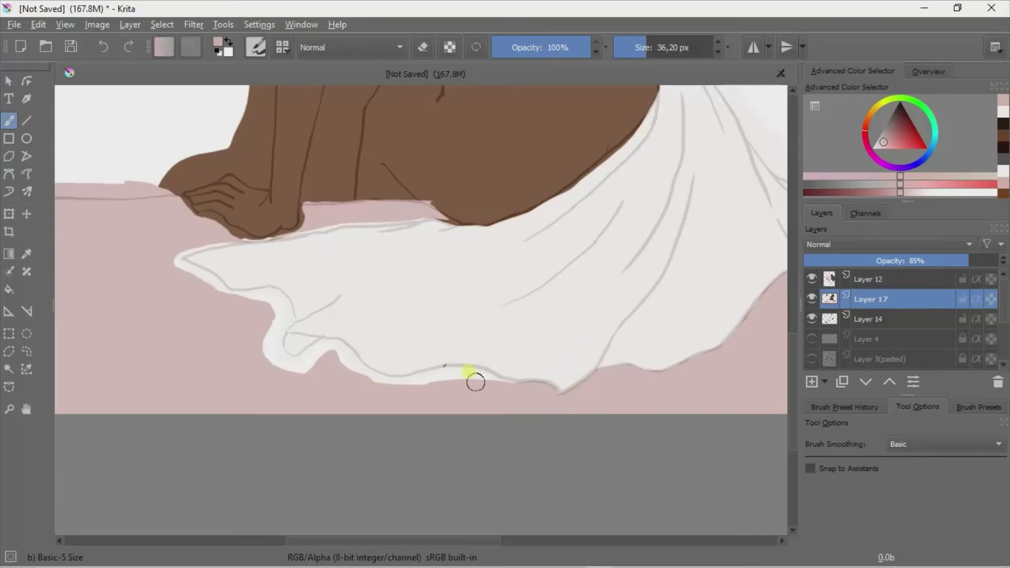
drag(490, 377, 459, 378)
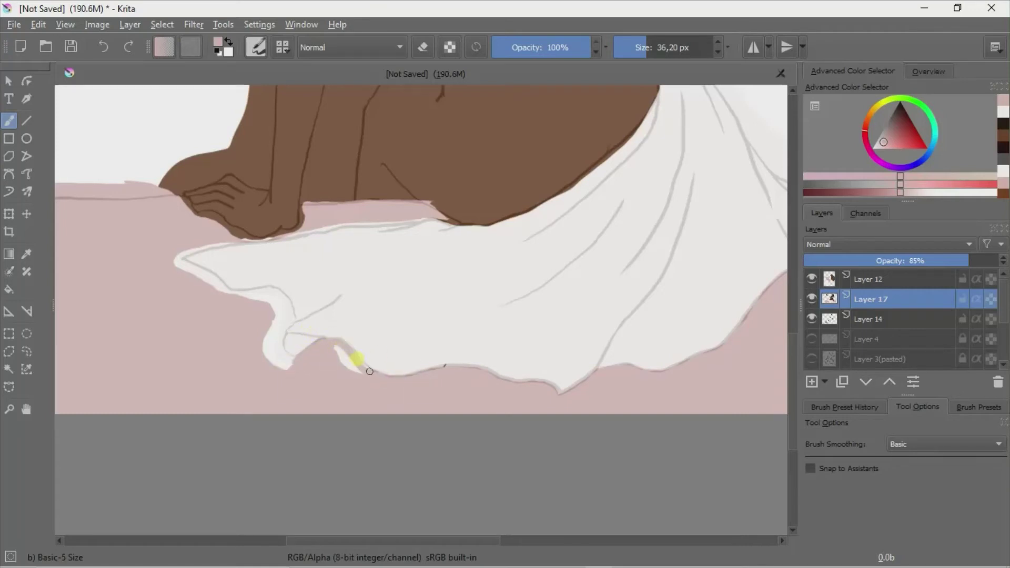
drag(347, 363, 390, 384)
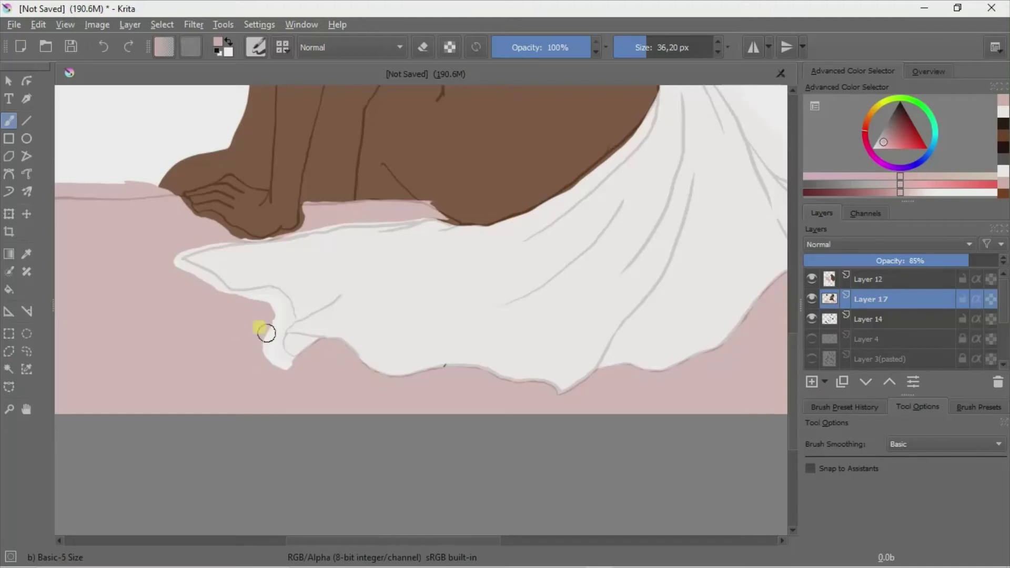
key(minus)
key(plus)
- Rotate the view and paint pink over white slivers along the cloth tip and edges
key(4)
key(6)
key(6)
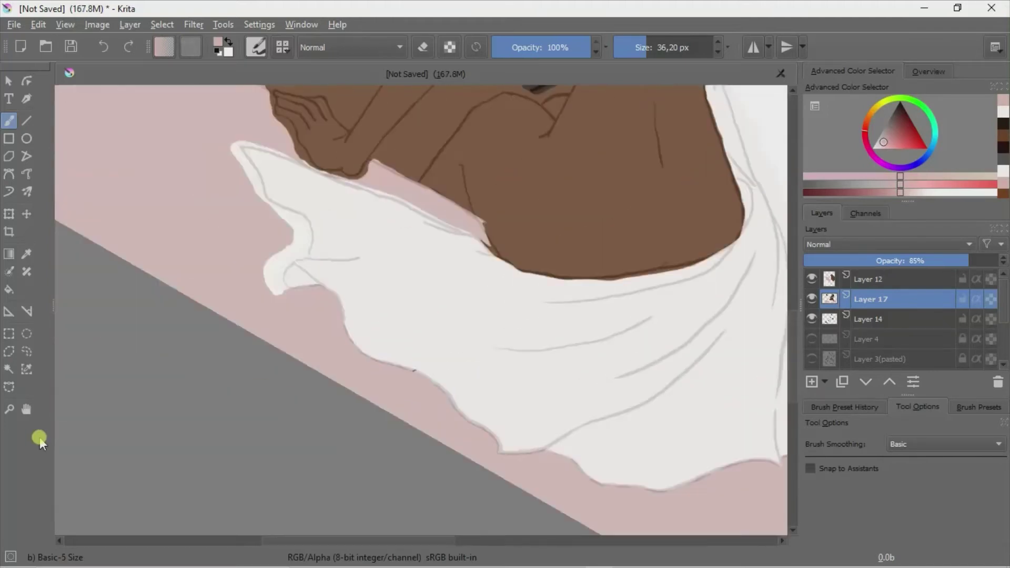
drag(271, 293, 283, 295)
mouse_move(289, 260)
mouse_down()
mouse_move(304, 247)
mouse_move(284, 373)
mouse_up()
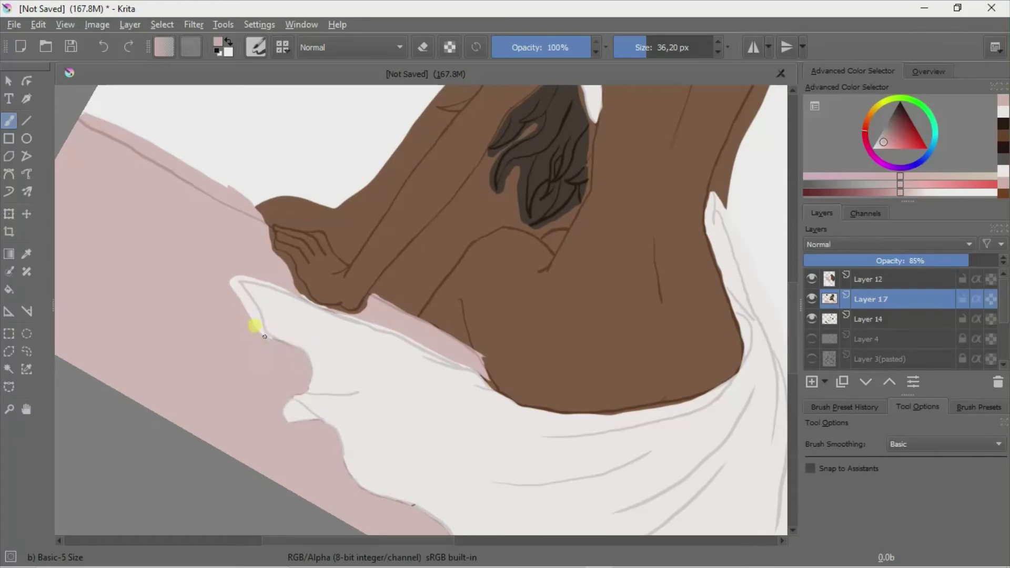
drag(255, 315, 237, 283)
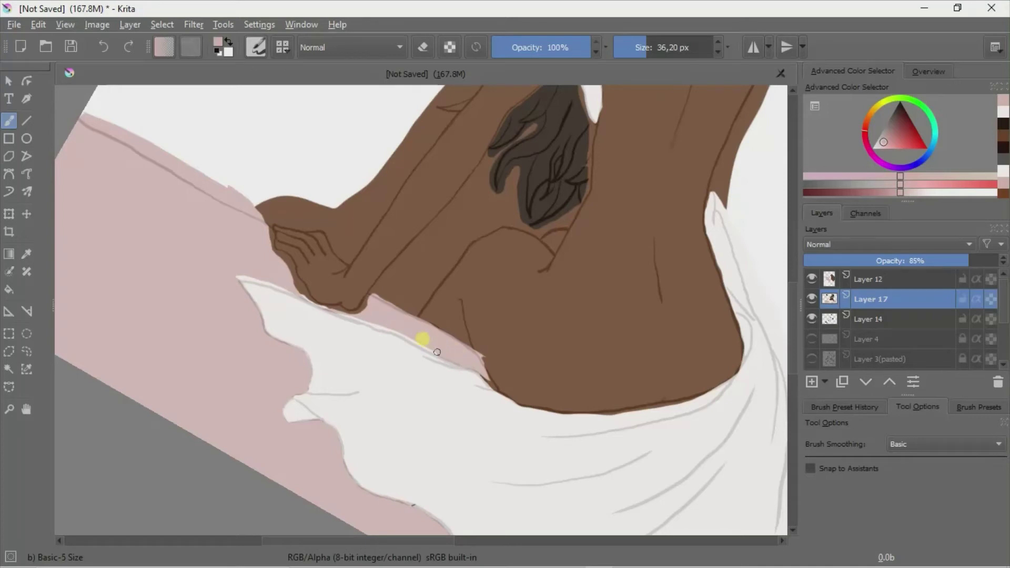
drag(369, 319, 329, 310)
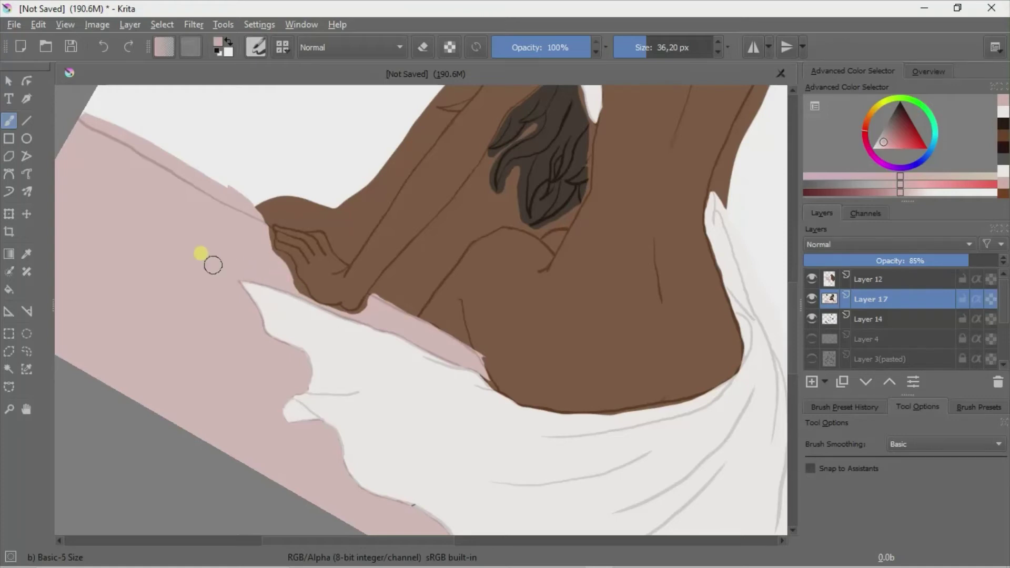
click(479, 373)
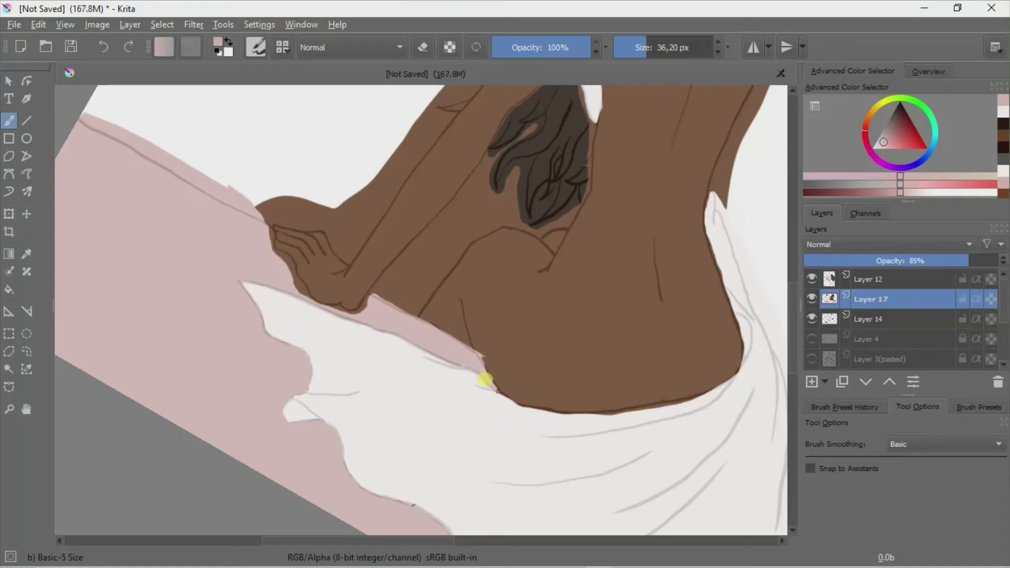
- Pick the brown skin colour and paint along the edge of the back
key(d)
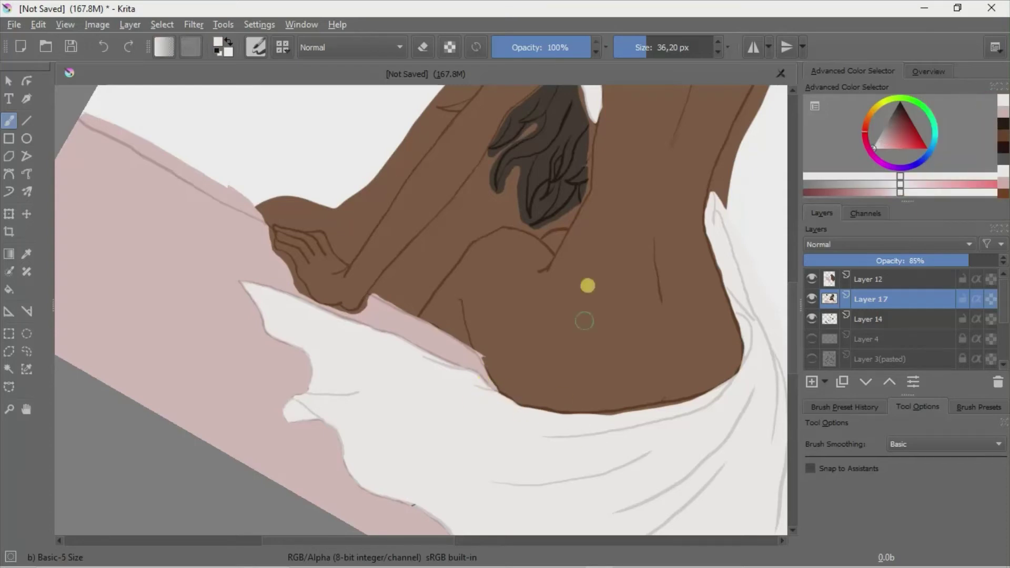
click(1002, 131)
click(482, 342)
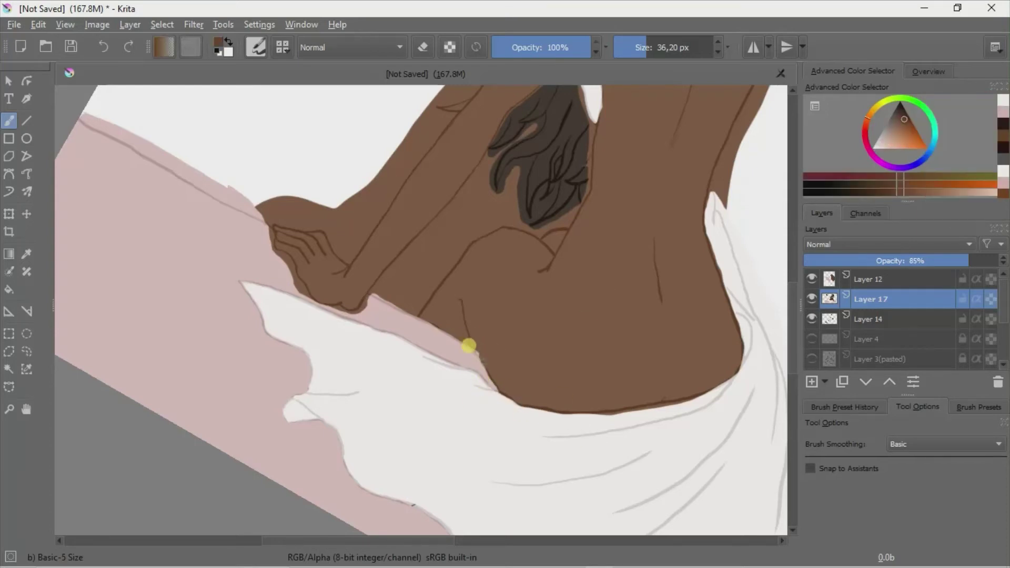
drag(468, 346, 368, 290)
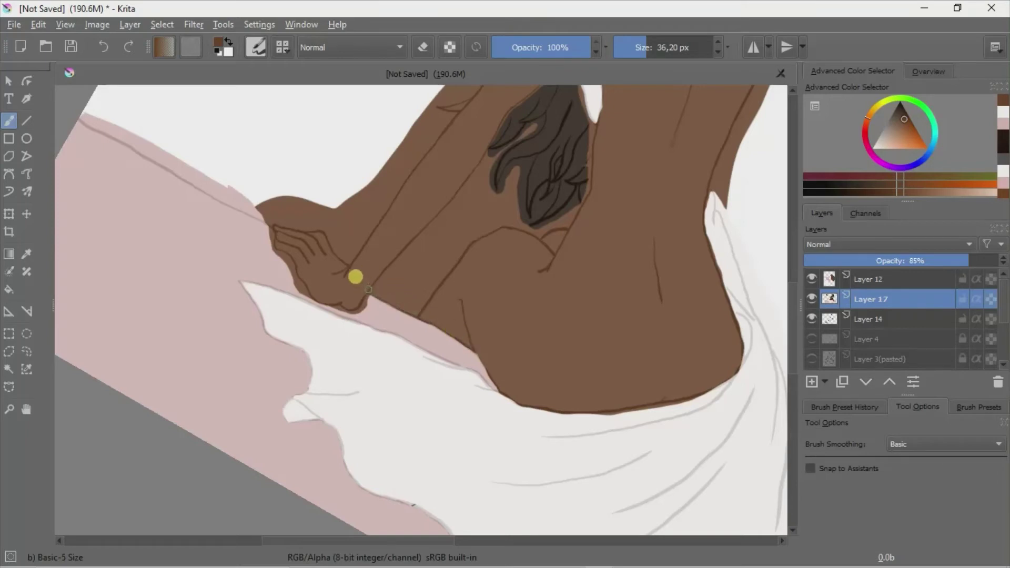
- Repaint pale pink at the foot tip and along the toes
click(1004, 117)
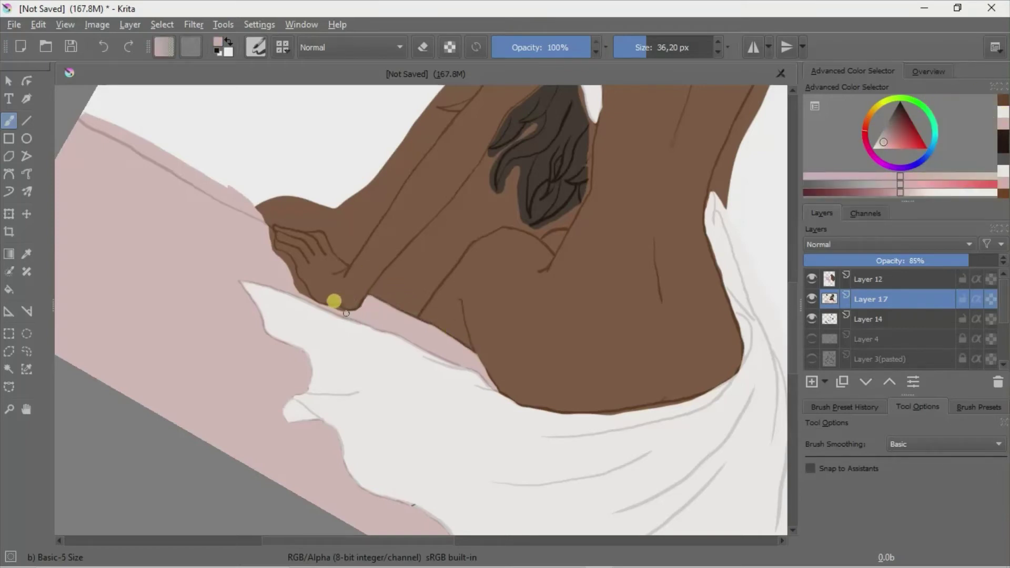
drag(346, 313, 316, 294)
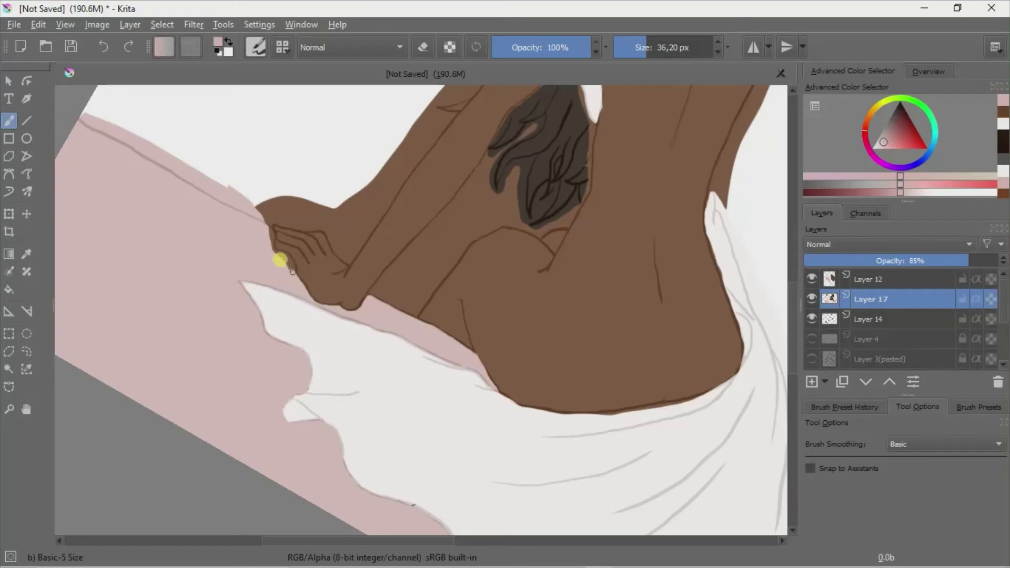
drag(269, 253, 274, 242)
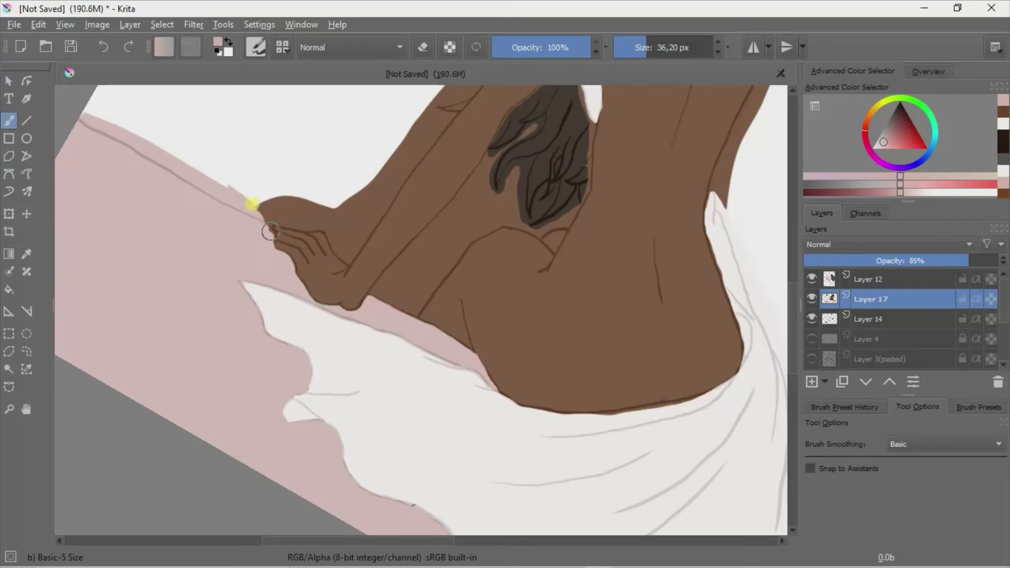
drag(367, 218, 480, 266)
- Touch up the bed at the toe edge and repaint the cloth edge along the back
click(13, 120)
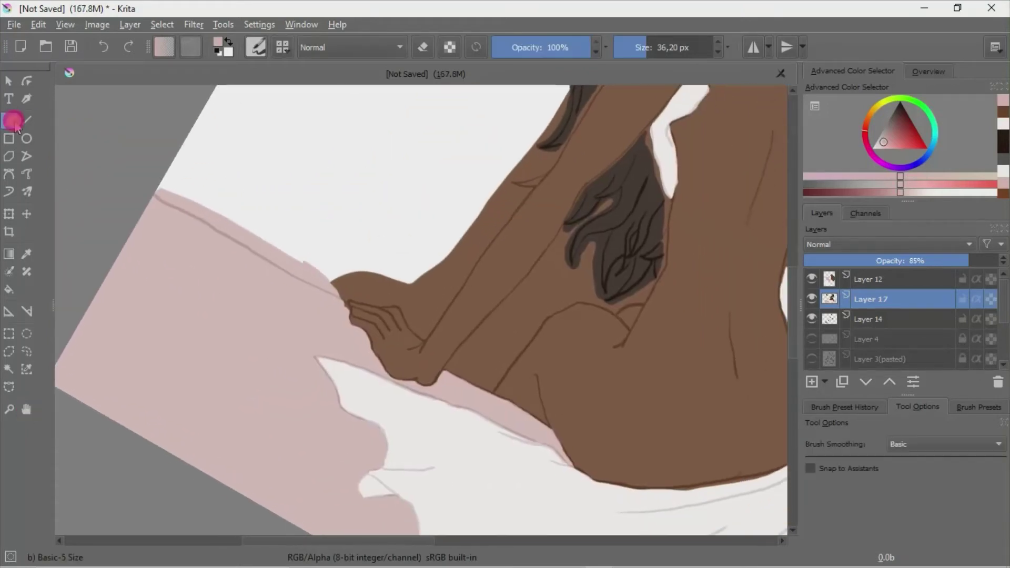
mouse_move(331, 294)
mouse_down()
mouse_move(344, 304)
mouse_move(330, 289)
mouse_move(418, 220)
mouse_move(616, 362)
mouse_up()
mouse_move(195, 252)
mouse_down()
mouse_move(384, 266)
mouse_move(314, 266)
mouse_up()
key(b)
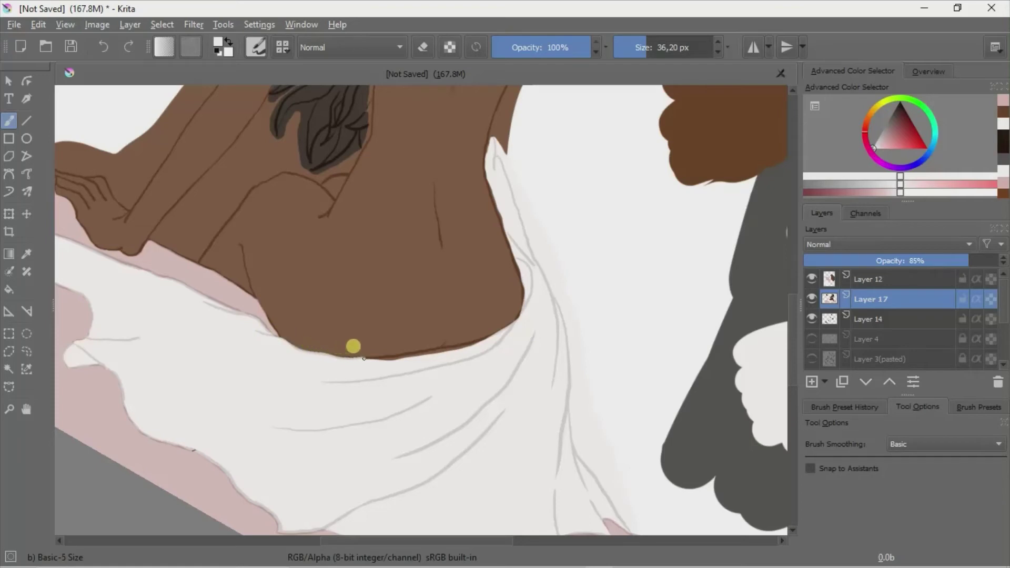
drag(483, 541, 524, 540)
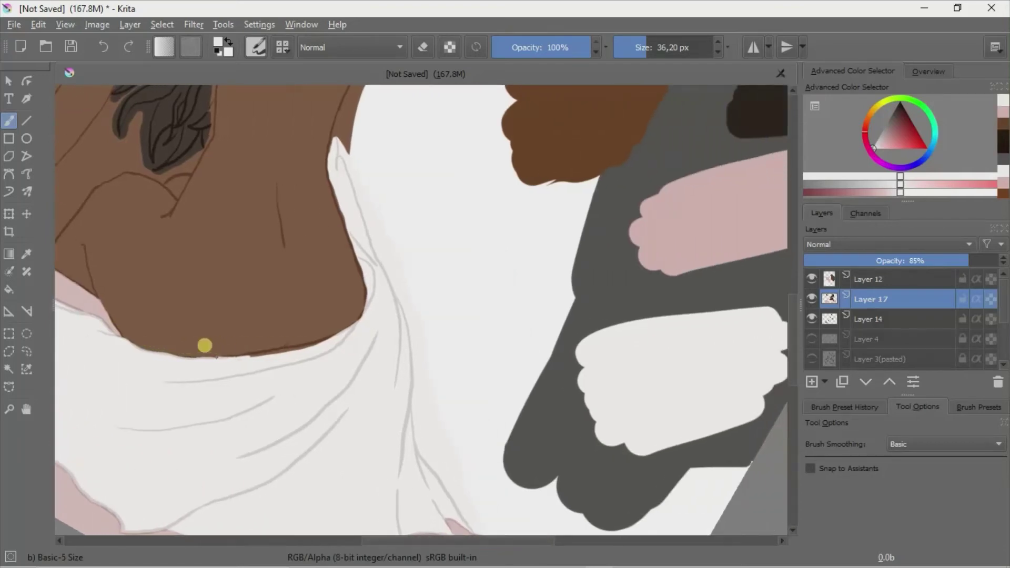
drag(308, 362, 272, 350)
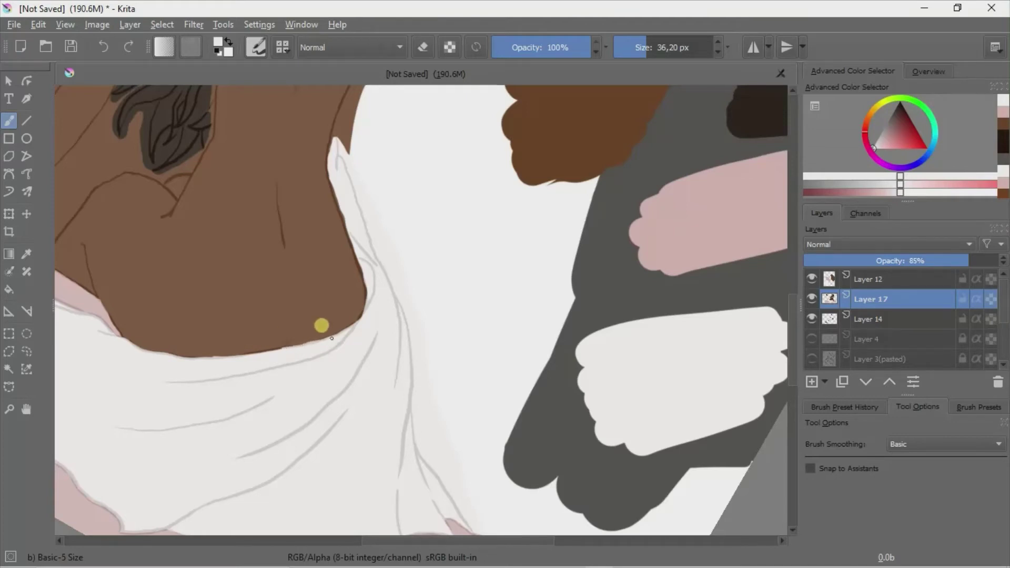
click(103, 47)
drag(331, 338, 374, 297)
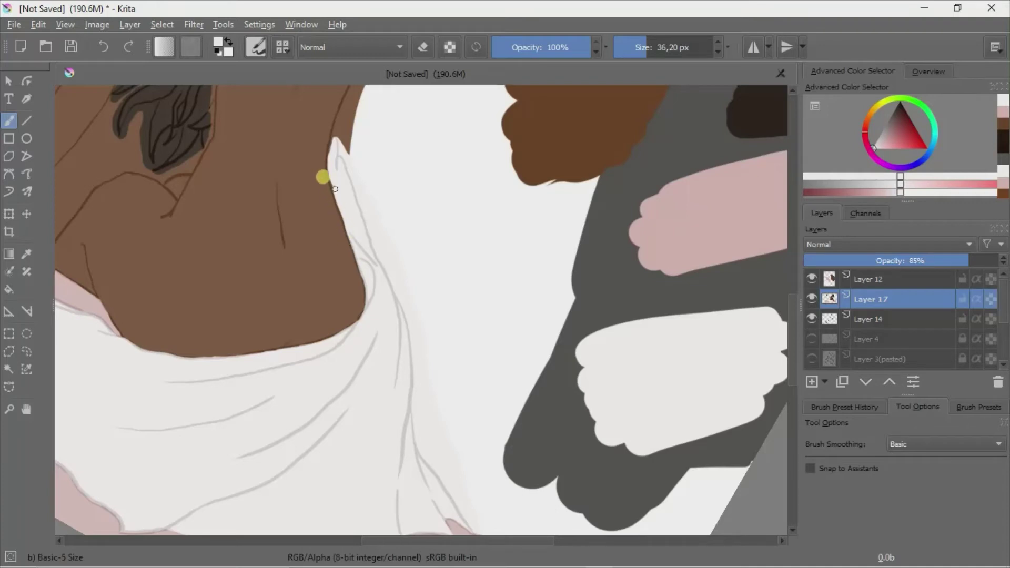
drag(333, 177, 337, 159)
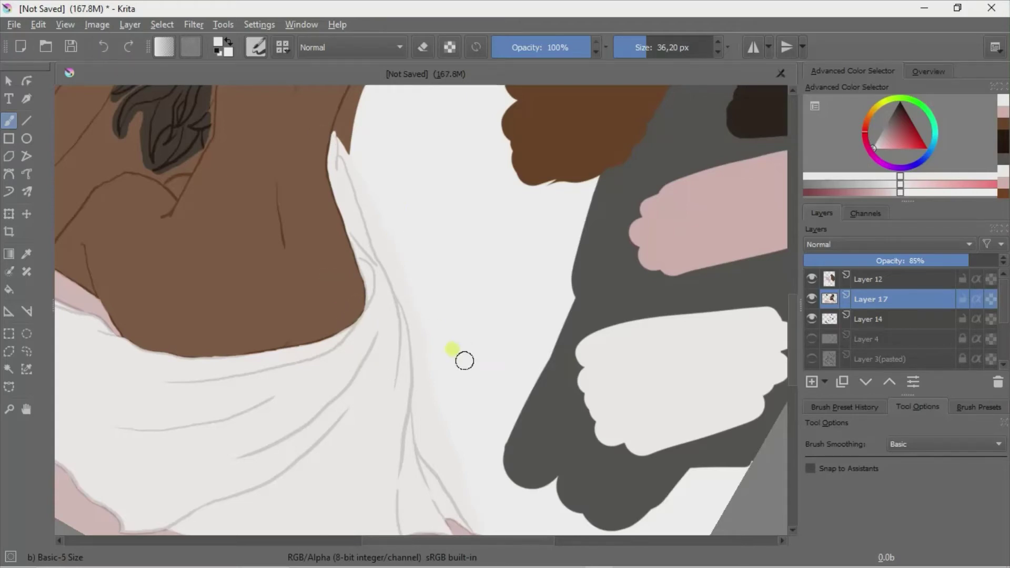
- Pick the dark hair brown from the colour history and reset the view upright
key(2)
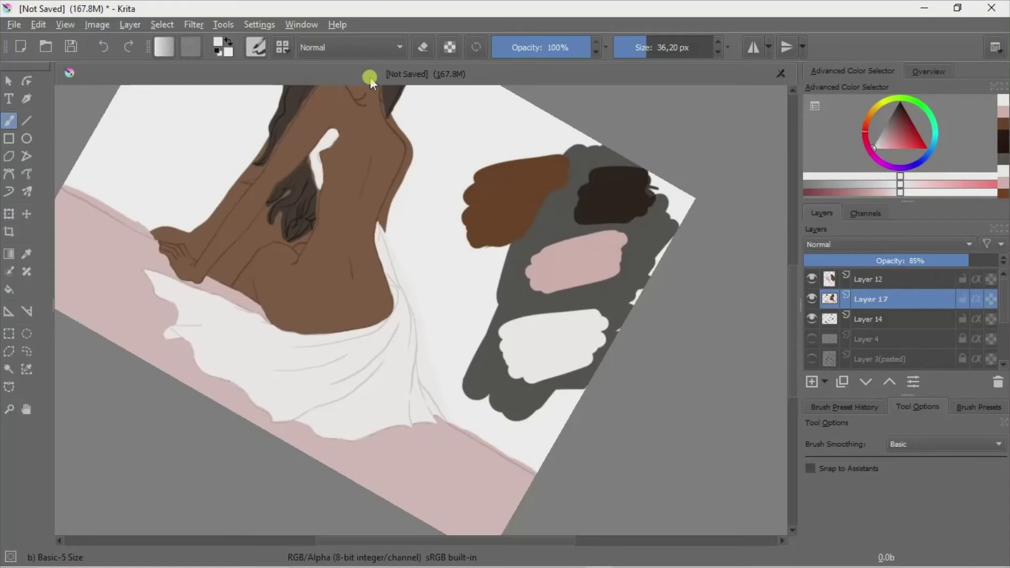
click(1003, 132)
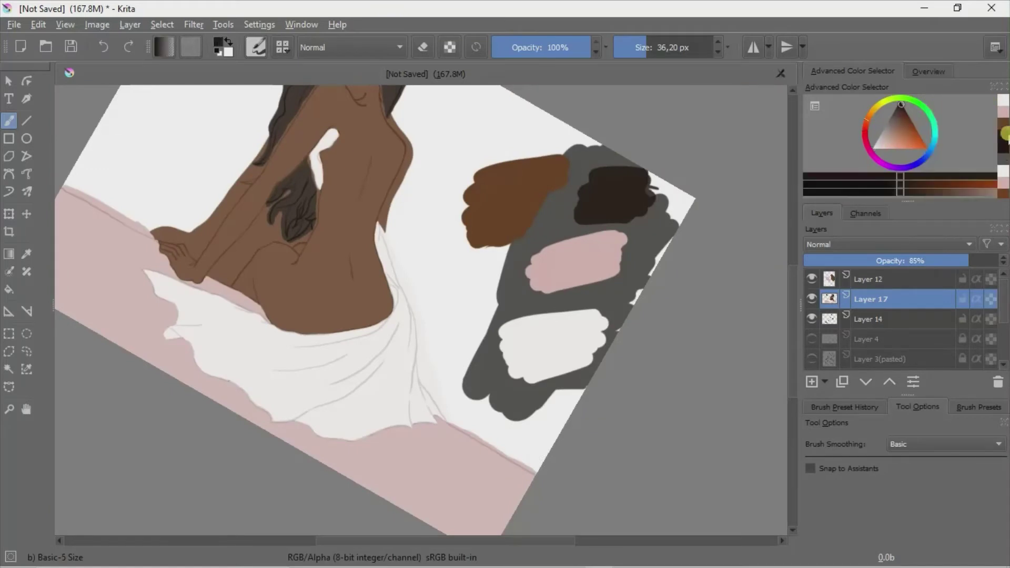
key(1)
key(space)
- Paint dark brown along the hair strand's edges down the back, undoing one stray stroke
key(5)
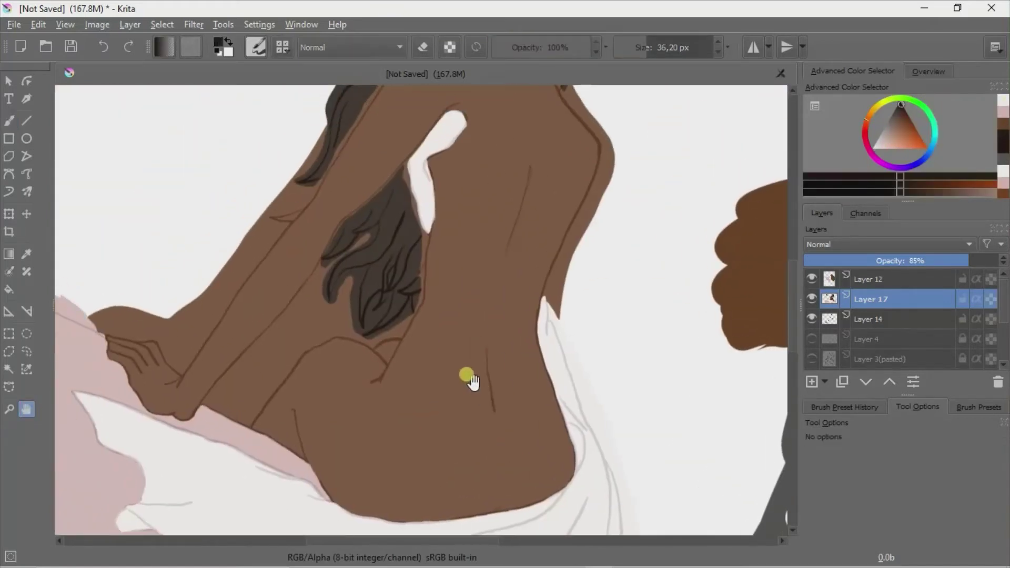
scroll(419, 311, up, 1)
key(b)
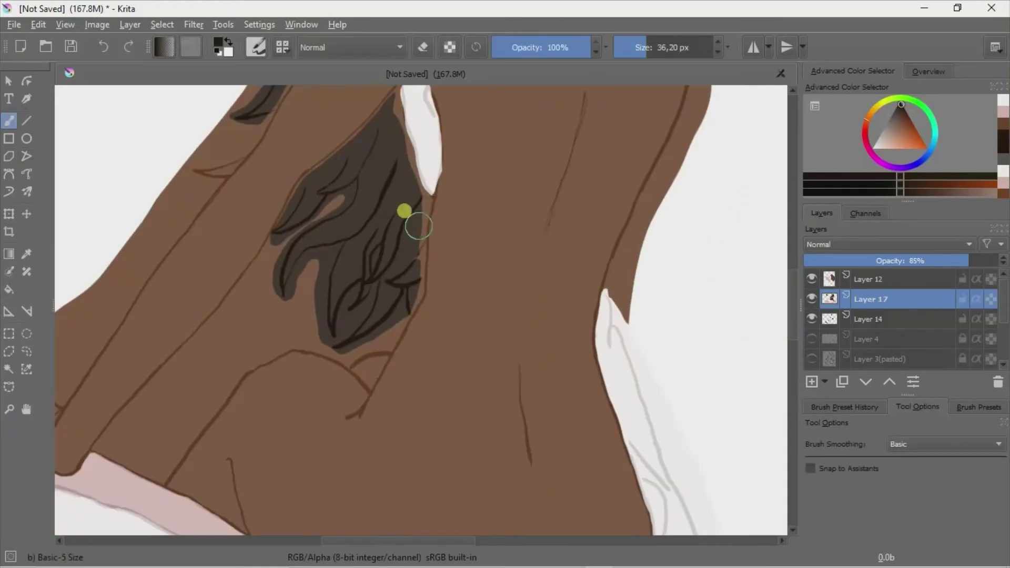
drag(424, 246, 423, 208)
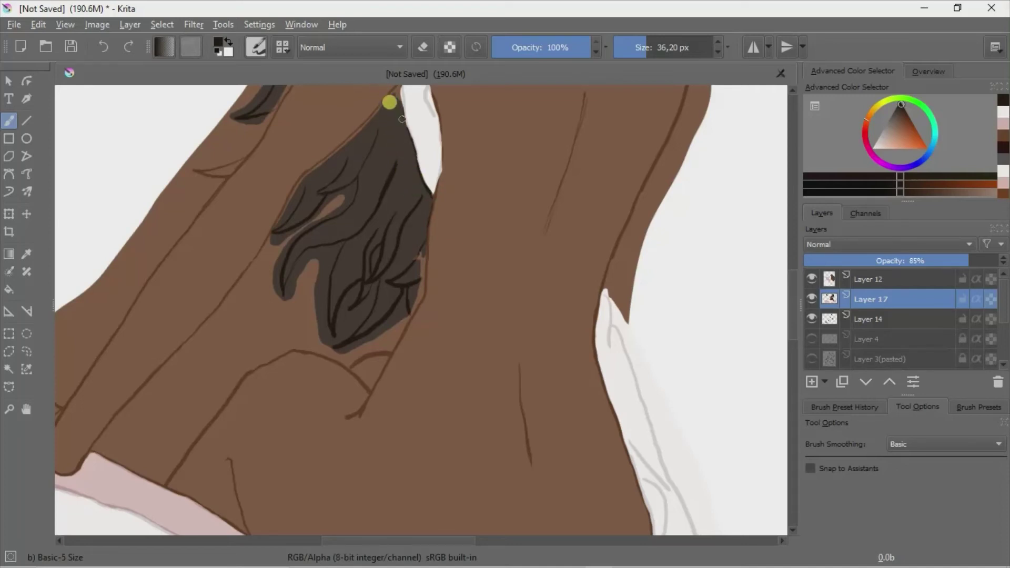
key(ctrl+z)
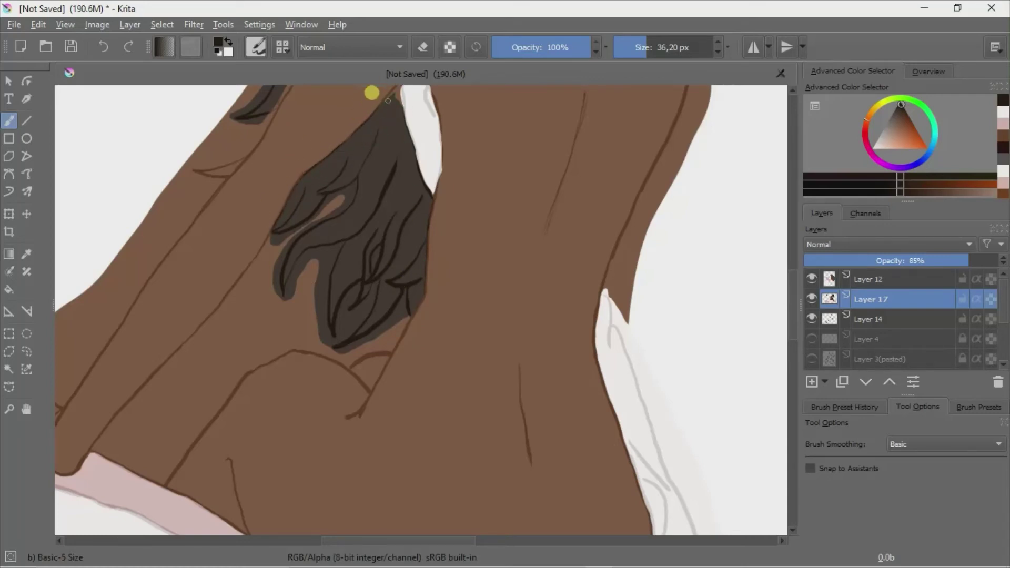
drag(788, 288, 375, 208)
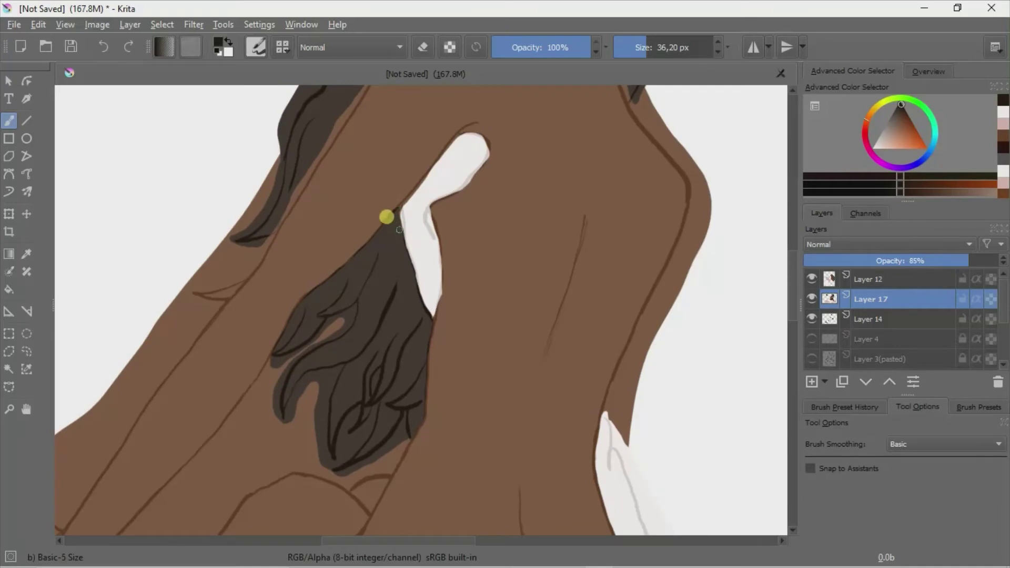
drag(408, 261, 399, 210)
mouse_move(277, 196)
mouse_down()
mouse_move(309, 133)
mouse_move(307, 175)
mouse_move(363, 86)
mouse_move(267, 235)
mouse_move(339, 114)
mouse_move(304, 180)
mouse_up()
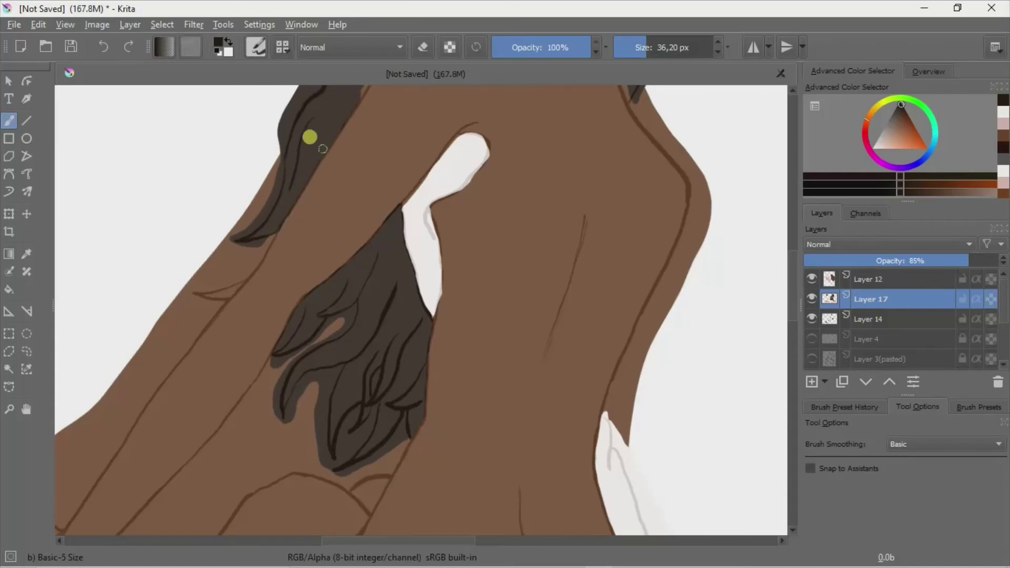
- Extend the dark hair fill along the shoulder, forehead hairline, temple and neck
scroll(362, 285, up, 5)
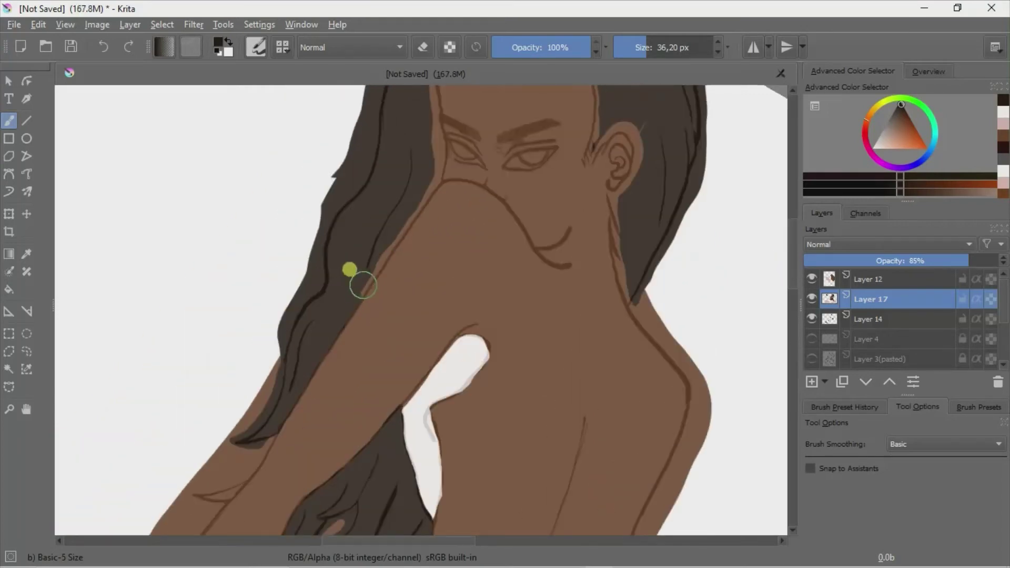
mouse_move(363, 285)
mouse_down()
mouse_move(347, 295)
mouse_move(435, 172)
mouse_up()
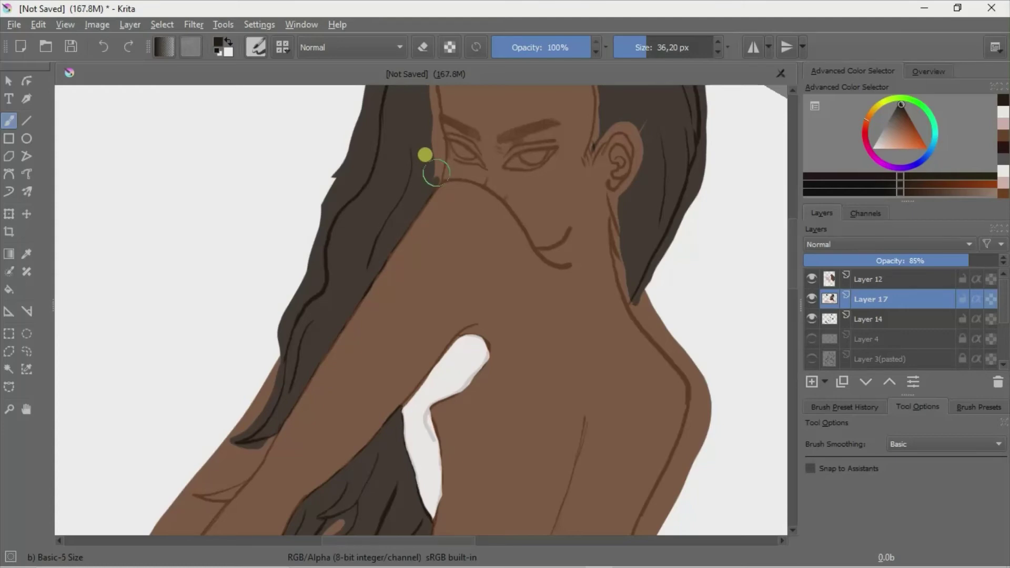
key(6)
key(6)
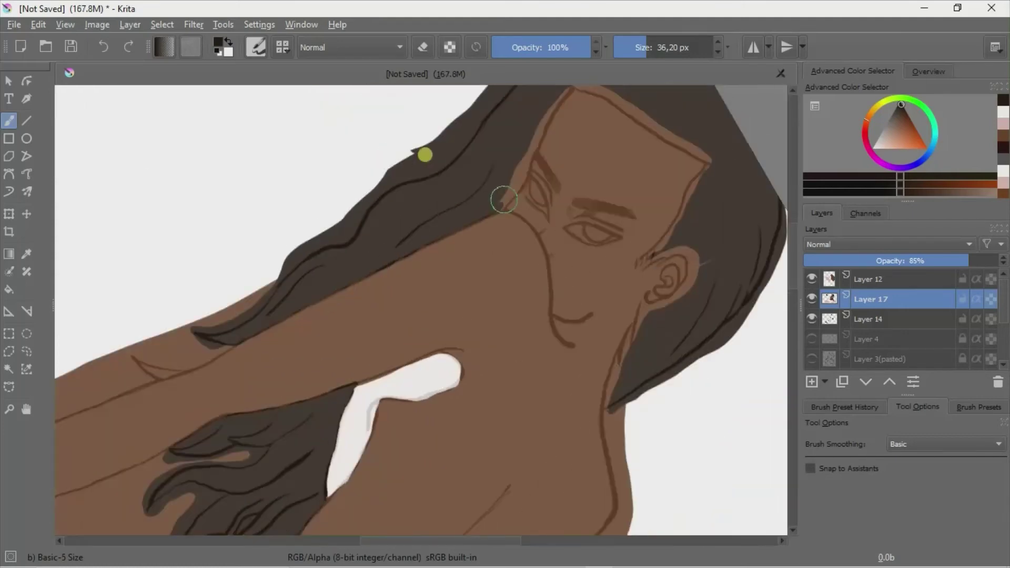
key(4)
key(4)
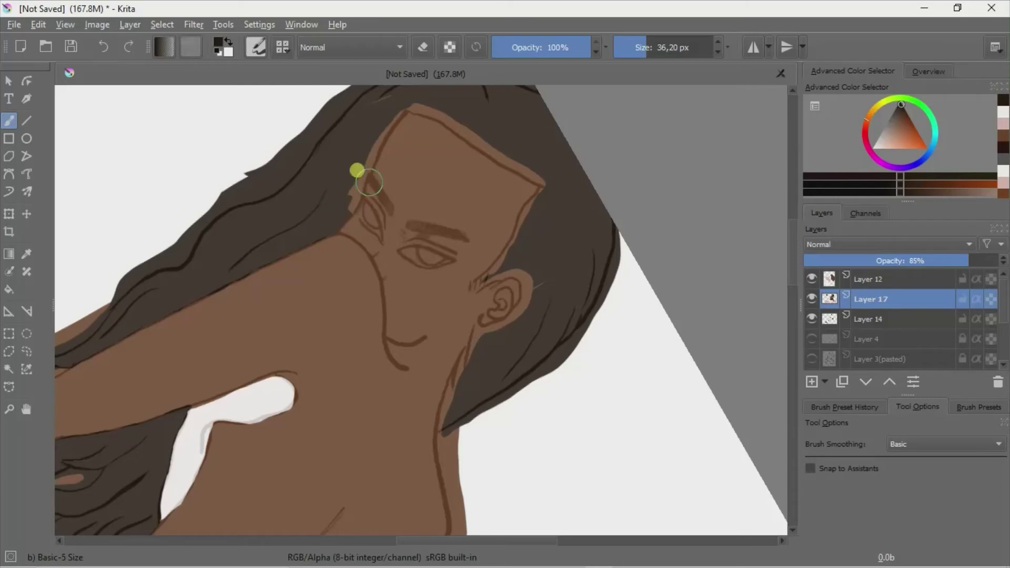
drag(359, 198, 368, 125)
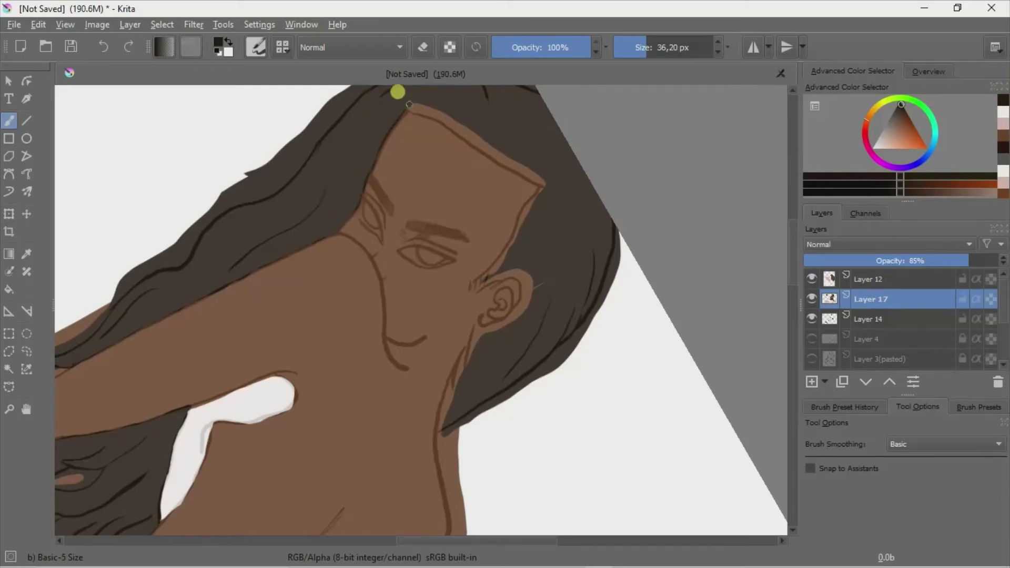
drag(496, 267, 477, 285)
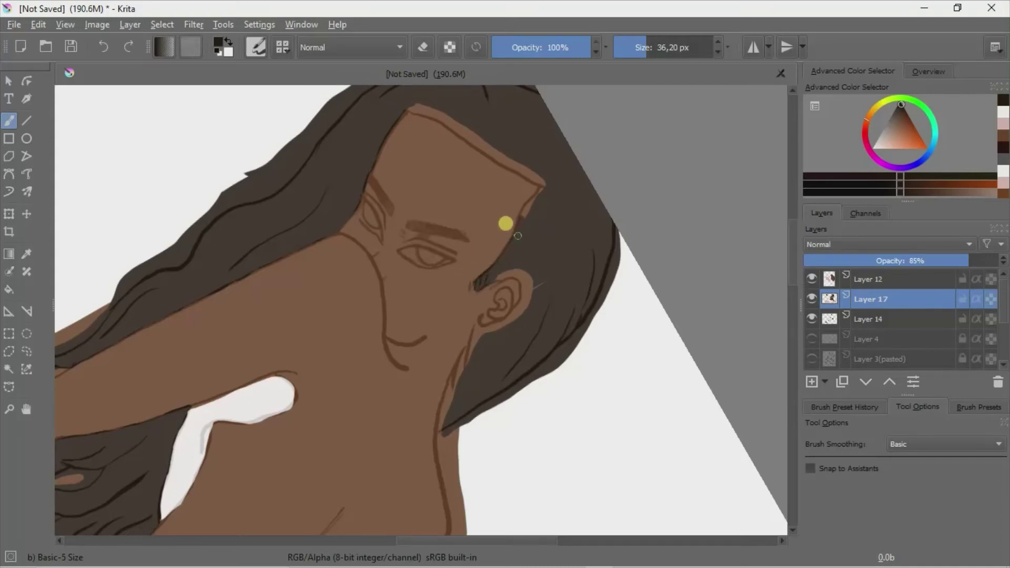
mouse_move(518, 236)
mouse_down()
mouse_move(548, 275)
mouse_move(513, 305)
mouse_up()
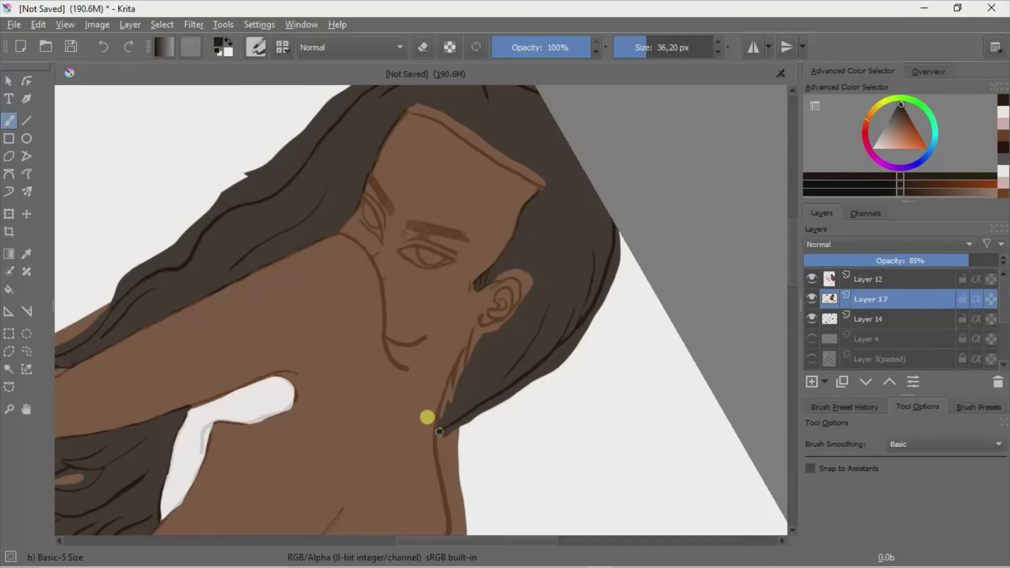
drag(439, 432, 465, 355)
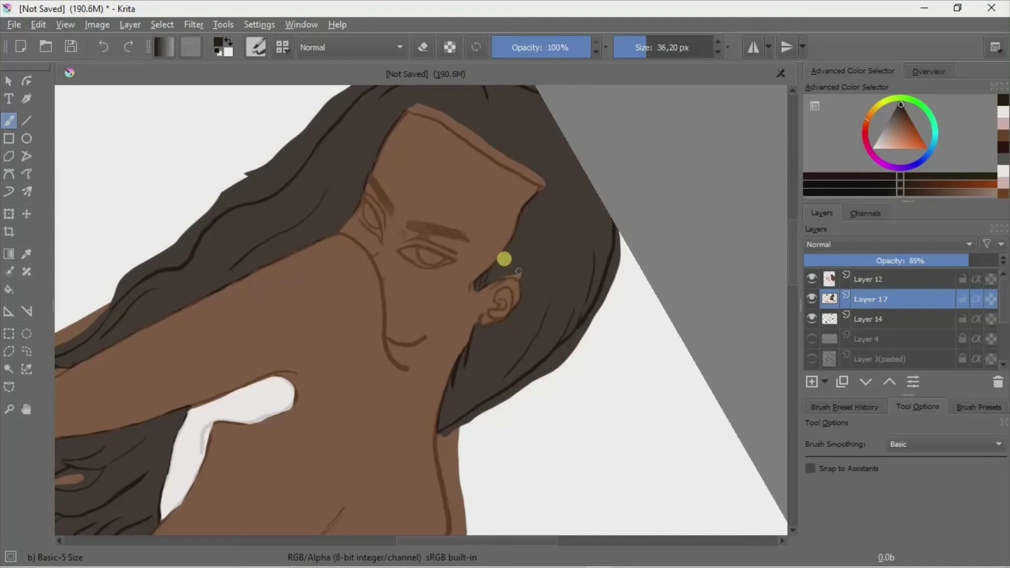
click(397, 90)
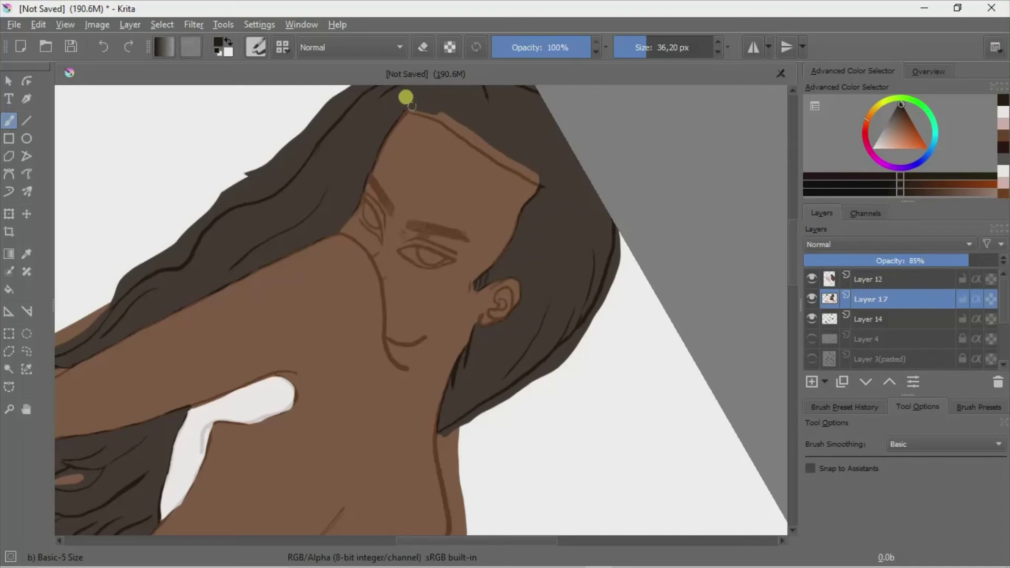
drag(424, 104, 536, 169)
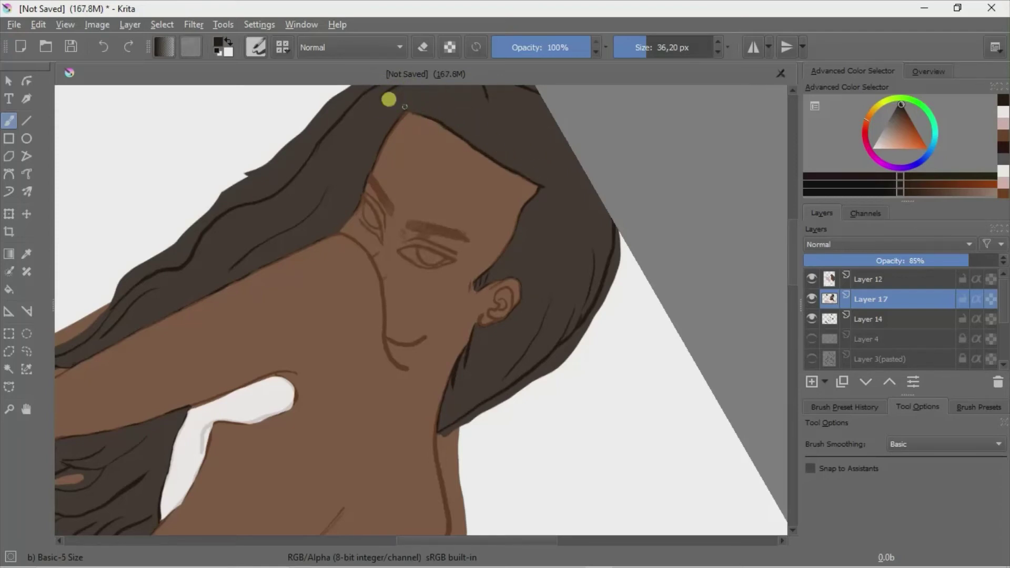
- Erase the hair tip at the neck and trim stray outline off the hair's right edge
key(e)
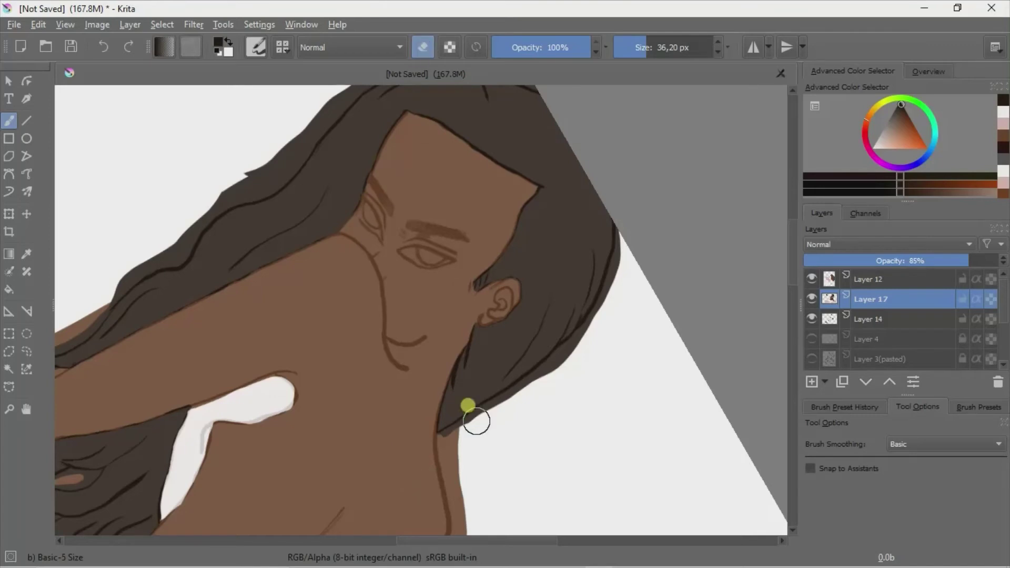
mouse_move(477, 417)
mouse_down()
mouse_move(458, 427)
mouse_move(461, 466)
mouse_move(445, 459)
mouse_move(450, 513)
mouse_up()
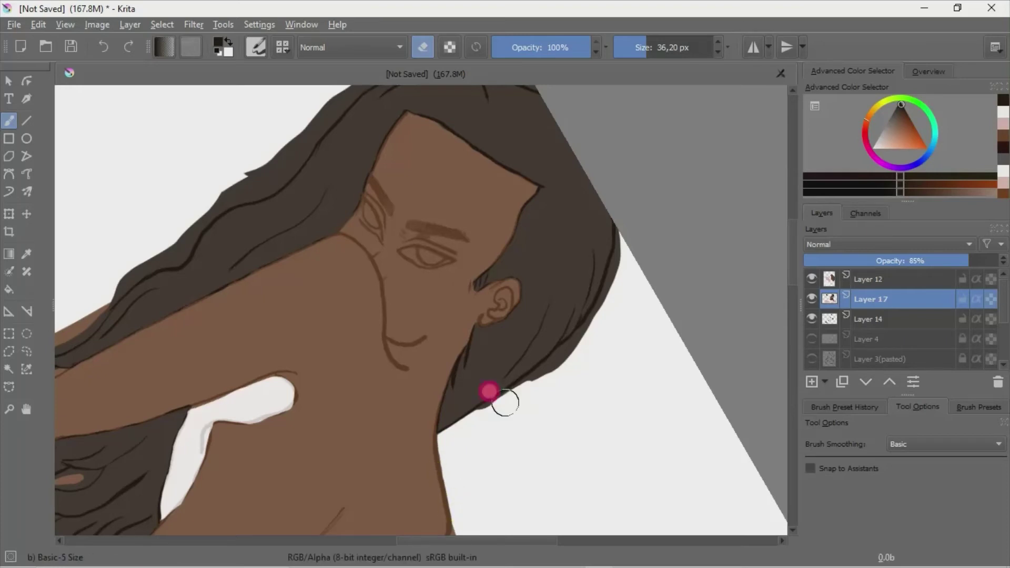
mouse_move(613, 324)
mouse_down()
mouse_move(529, 372)
mouse_move(587, 329)
mouse_move(606, 289)
mouse_up()
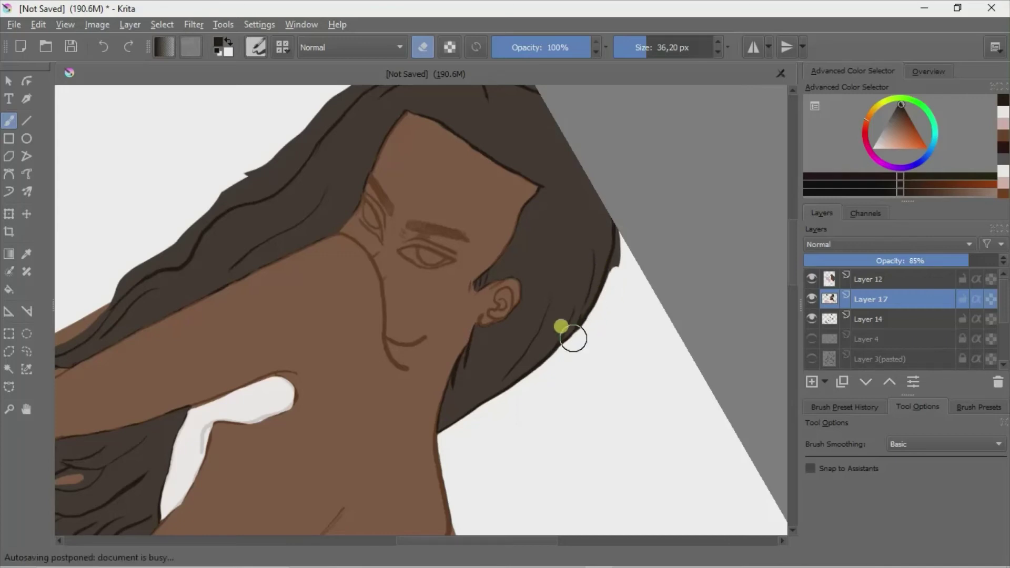
drag(609, 252, 608, 266)
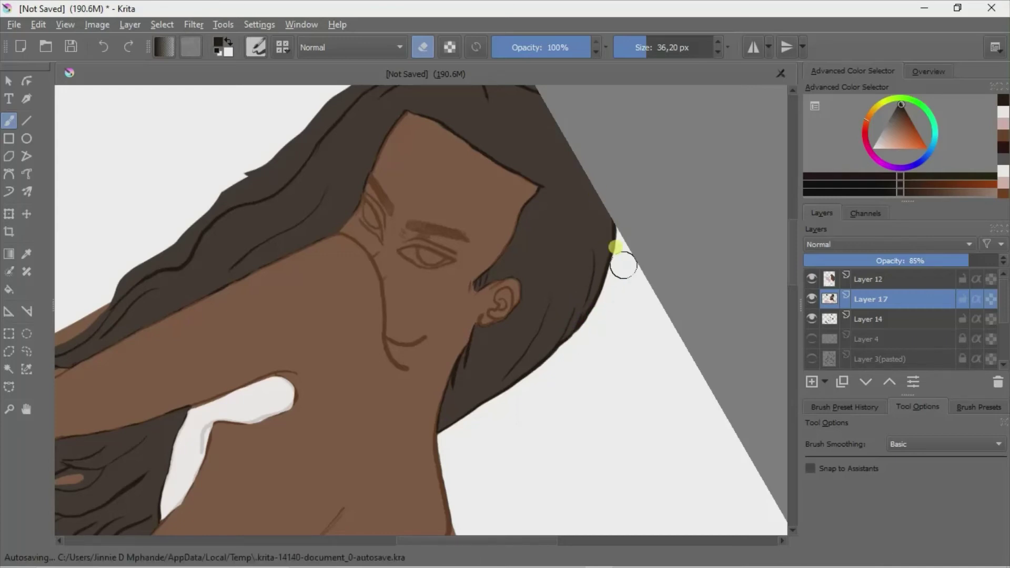
- Erase along the long hair's jagged right and lower outer edges below the face
key(5)
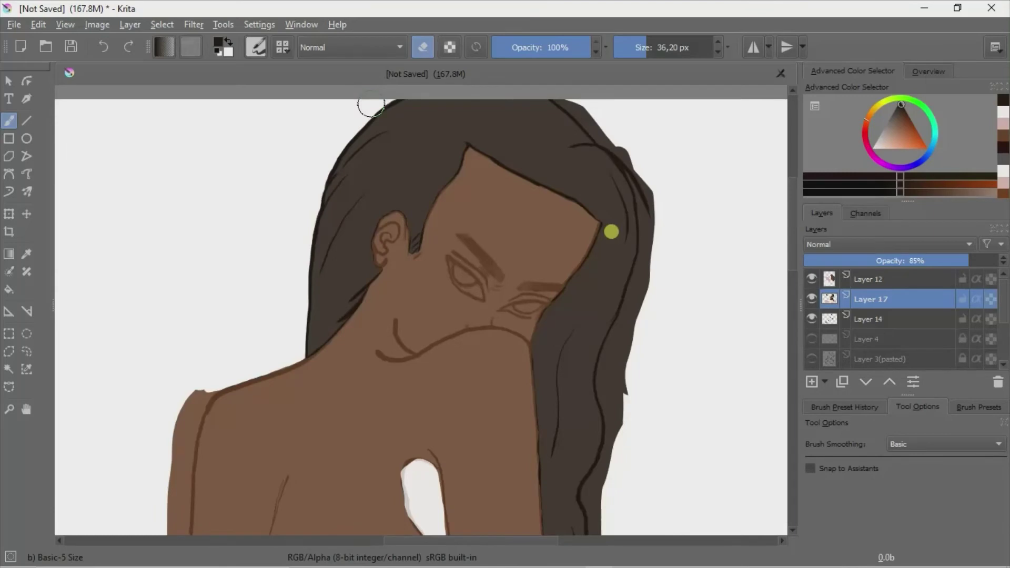
key(6)
key(6)
key(6)
click(26, 409)
mouse_move(564, 463)
mouse_down()
mouse_move(432, 339)
mouse_move(422, 353)
mouse_up()
key(b)
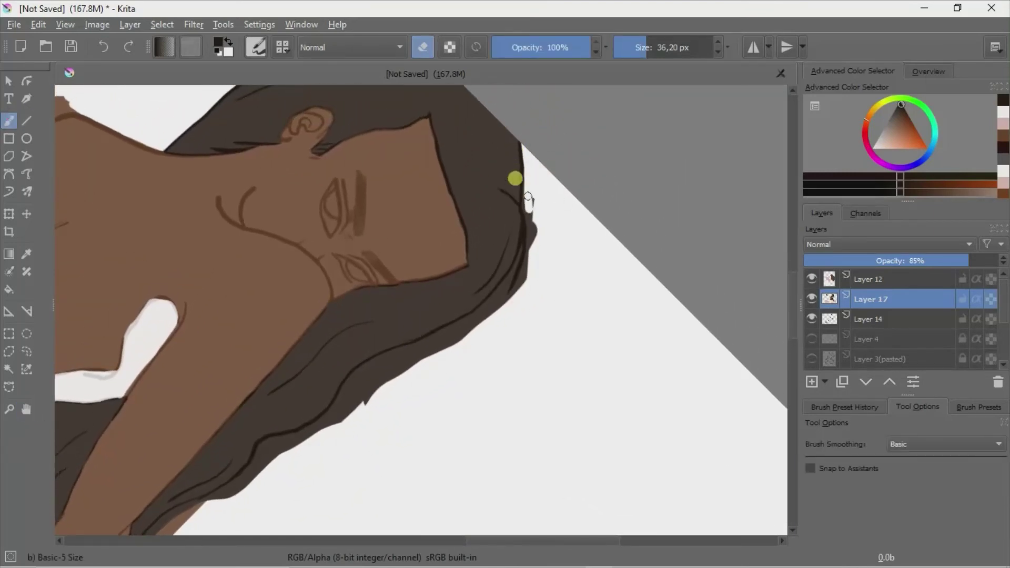
mouse_move(527, 197)
mouse_down()
mouse_move(520, 306)
mouse_move(532, 241)
mouse_move(512, 289)
mouse_move(550, 200)
mouse_move(478, 329)
mouse_move(428, 331)
mouse_move(400, 347)
mouse_move(415, 355)
mouse_up()
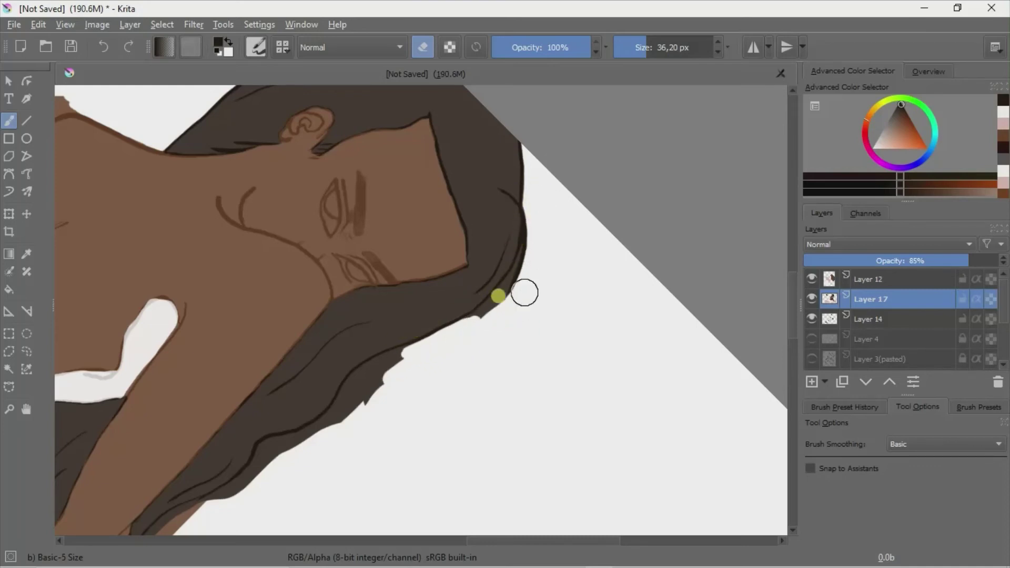
mouse_move(524, 293)
mouse_down()
mouse_move(465, 325)
mouse_move(504, 287)
mouse_up()
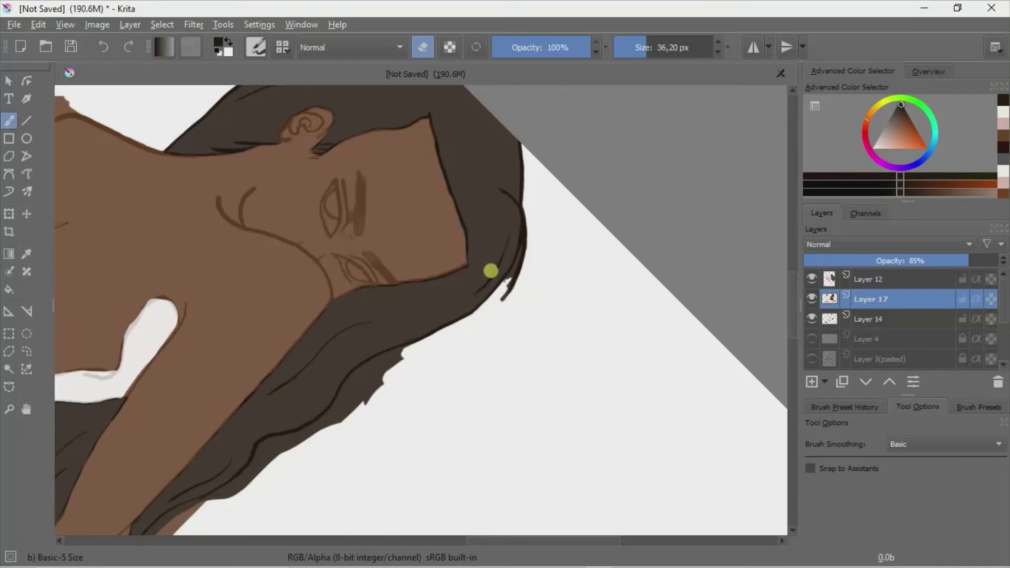
mouse_move(522, 242)
mouse_down()
mouse_move(507, 242)
mouse_move(489, 287)
mouse_up()
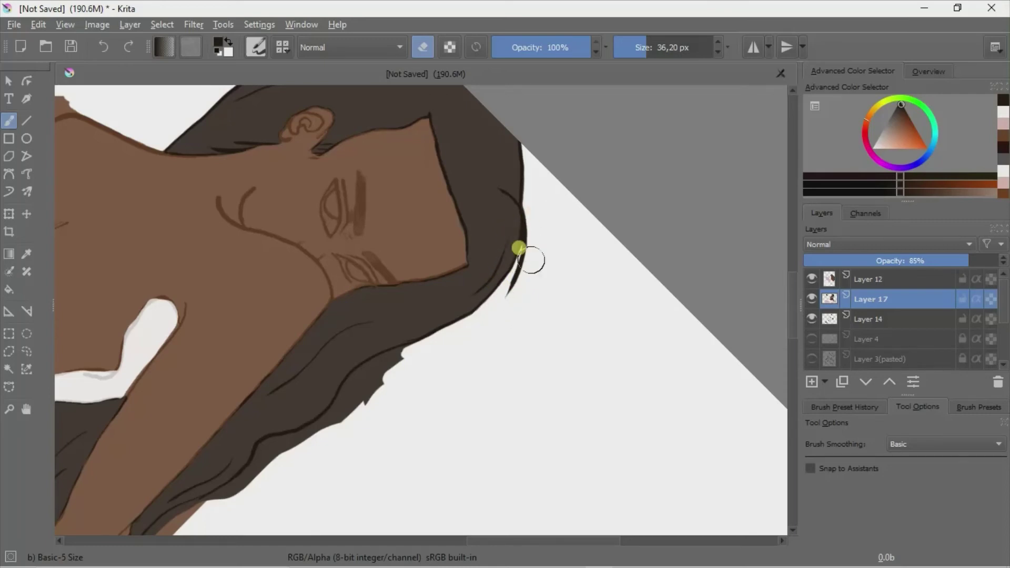
mouse_move(415, 355)
mouse_down()
mouse_move(389, 376)
mouse_move(387, 355)
mouse_move(350, 368)
mouse_move(357, 384)
mouse_up()
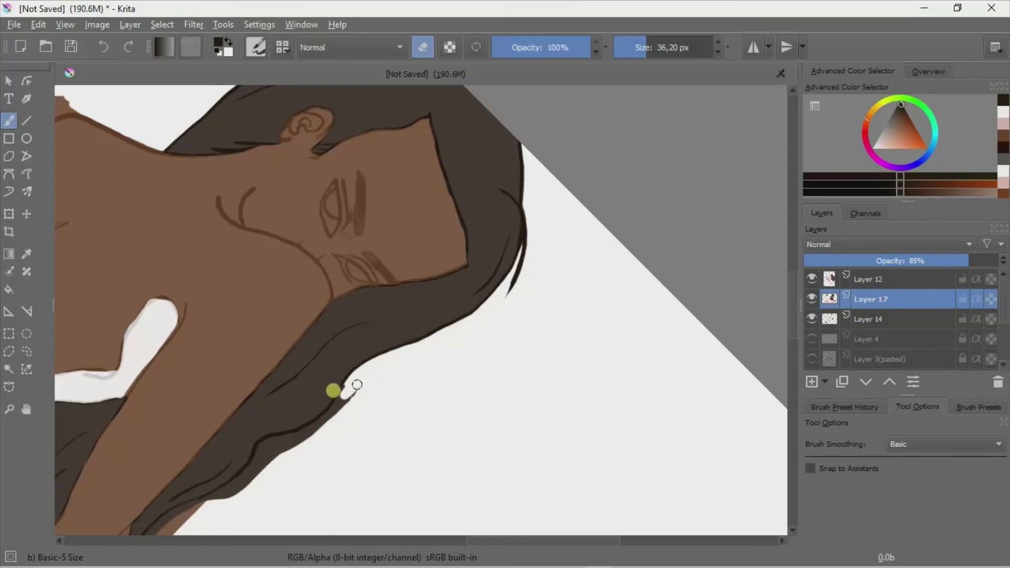
scroll(357, 385, down, 3)
scroll(496, 345, up, 3)
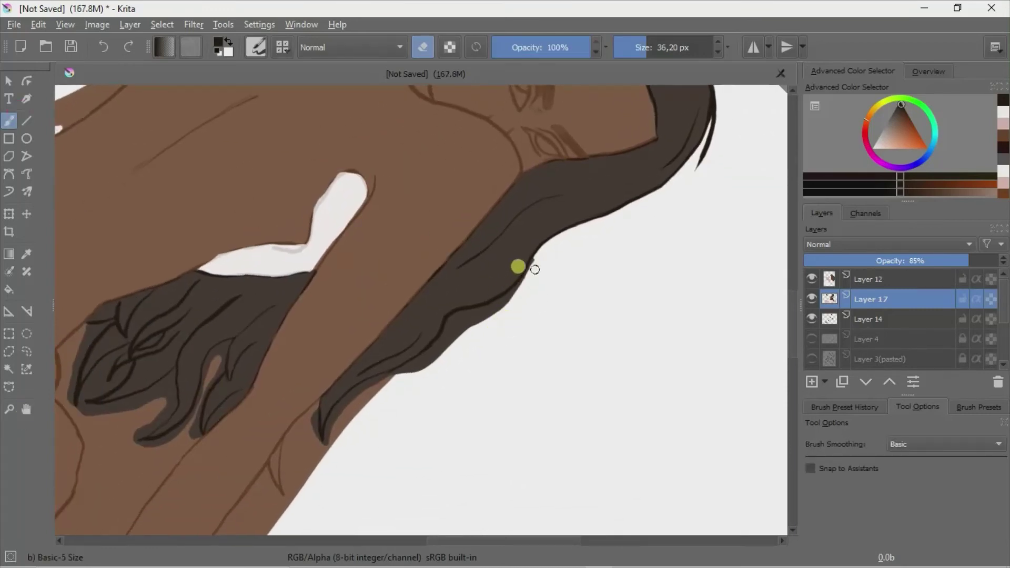
- Erase the bump along the lower hair edge, then bring the arm into view
mouse_move(522, 280)
mouse_down()
mouse_move(434, 363)
mouse_move(475, 322)
mouse_move(470, 313)
mouse_move(371, 390)
mouse_up()
key(space)
drag(303, 474, 492, 376)
mouse_move(559, 281)
mouse_down()
mouse_move(588, 263)
mouse_move(521, 349)
mouse_move(533, 312)
mouse_move(500, 342)
mouse_move(507, 354)
mouse_up()
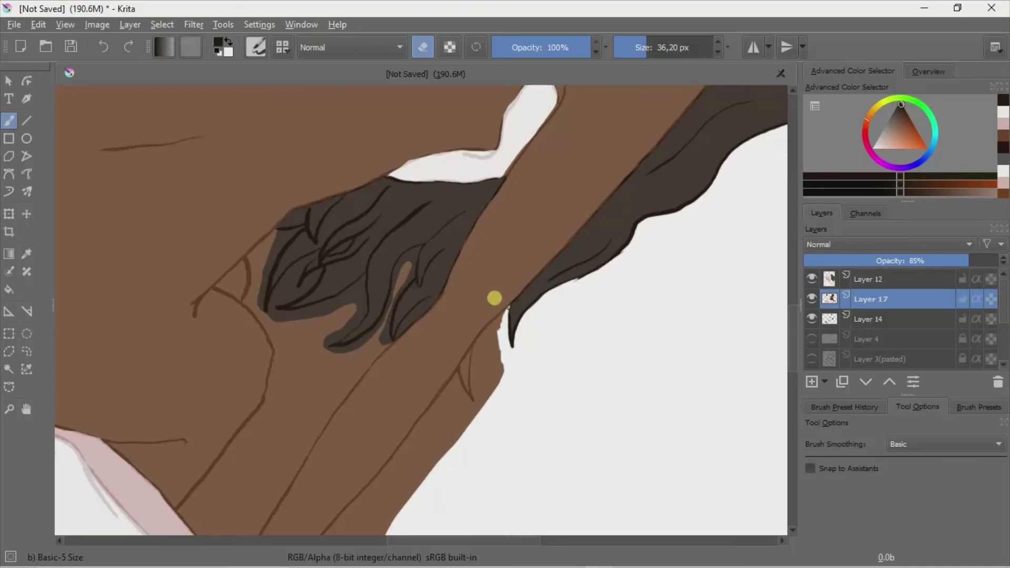
- Erase stray brown along the arm's right edge until it runs smooth
mouse_move(494, 322)
mouse_down()
mouse_move(478, 349)
mouse_move(488, 406)
mouse_up()
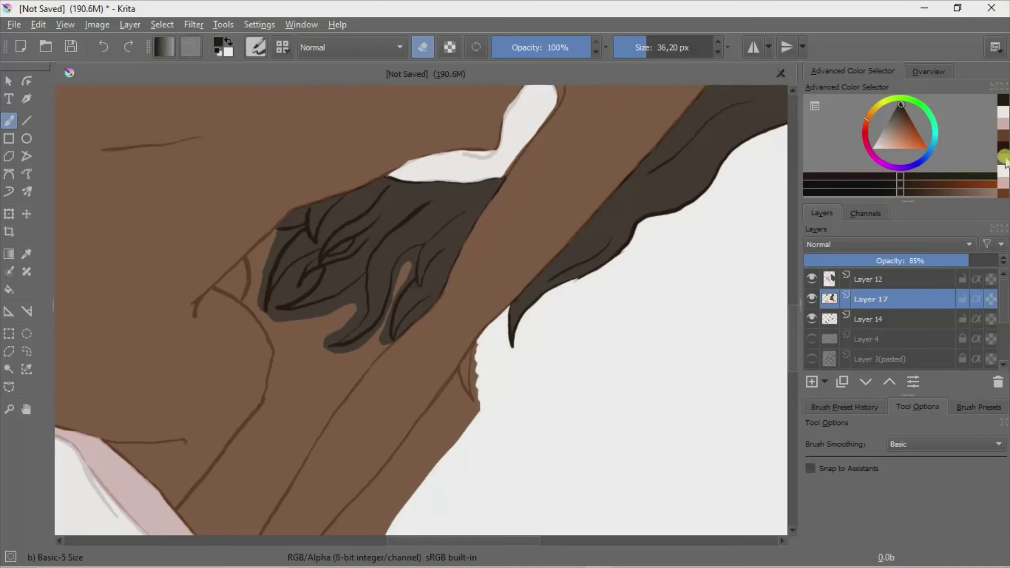
key(e)
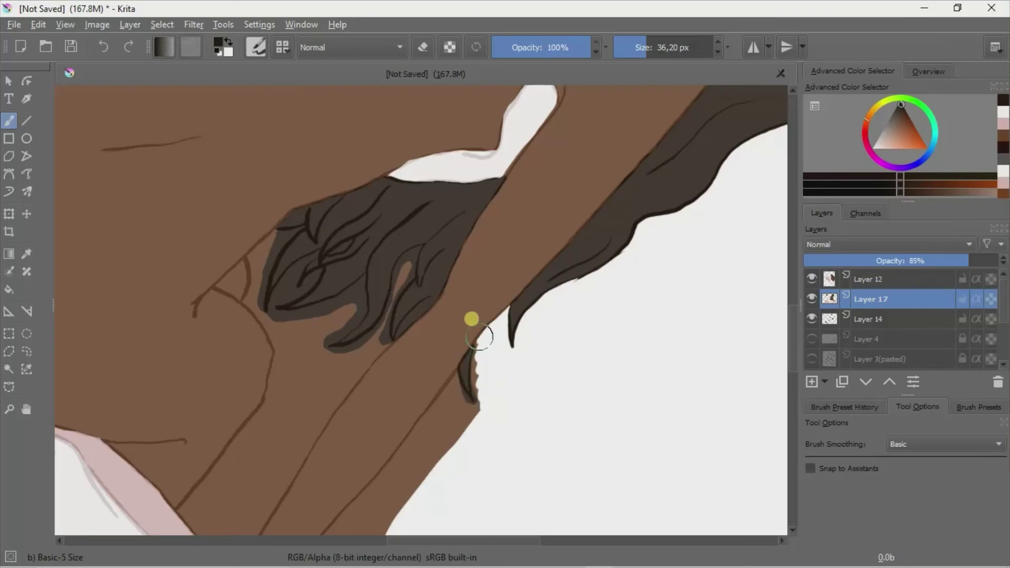
click(426, 47)
drag(478, 351, 479, 418)
mouse_move(451, 379)
mouse_down()
mouse_move(442, 449)
mouse_move(368, 521)
mouse_move(445, 375)
mouse_up()
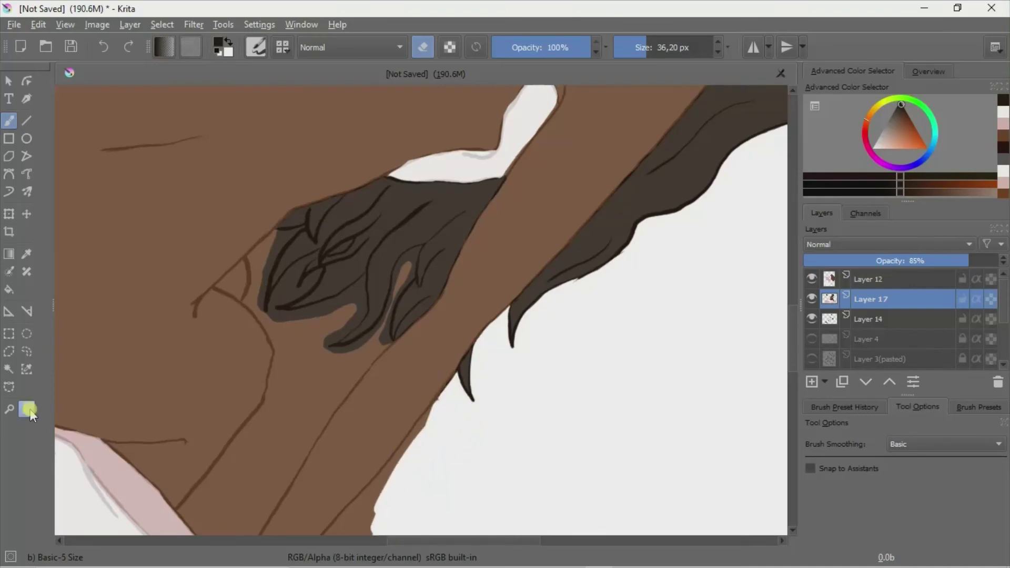
drag(259, 281, 346, 119)
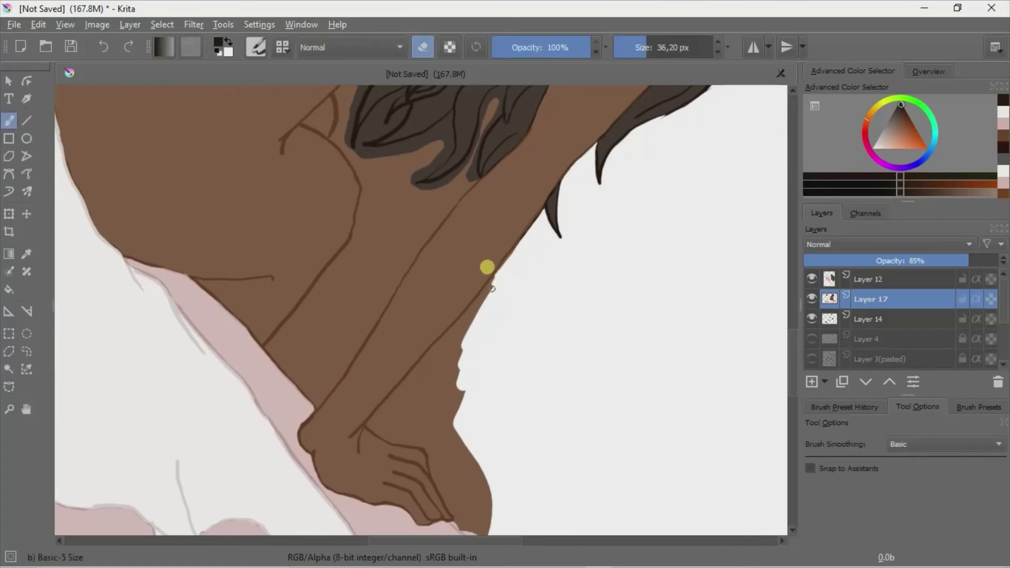
- Trim the arm's and hand's right edges and remove the brown fingertip protrusion
mouse_move(469, 295)
mouse_down()
mouse_move(431, 358)
mouse_move(421, 417)
mouse_move(462, 446)
mouse_move(421, 428)
mouse_move(423, 452)
mouse_up()
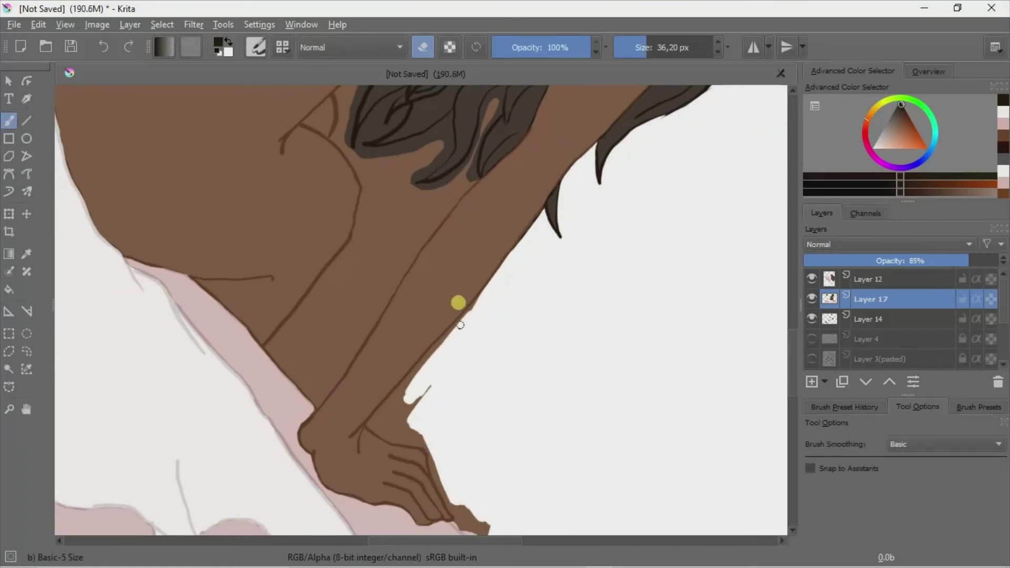
mouse_move(460, 325)
mouse_down()
mouse_move(401, 395)
mouse_move(410, 408)
mouse_move(415, 362)
mouse_move(402, 398)
mouse_move(465, 188)
mouse_move(436, 218)
mouse_move(448, 236)
mouse_up()
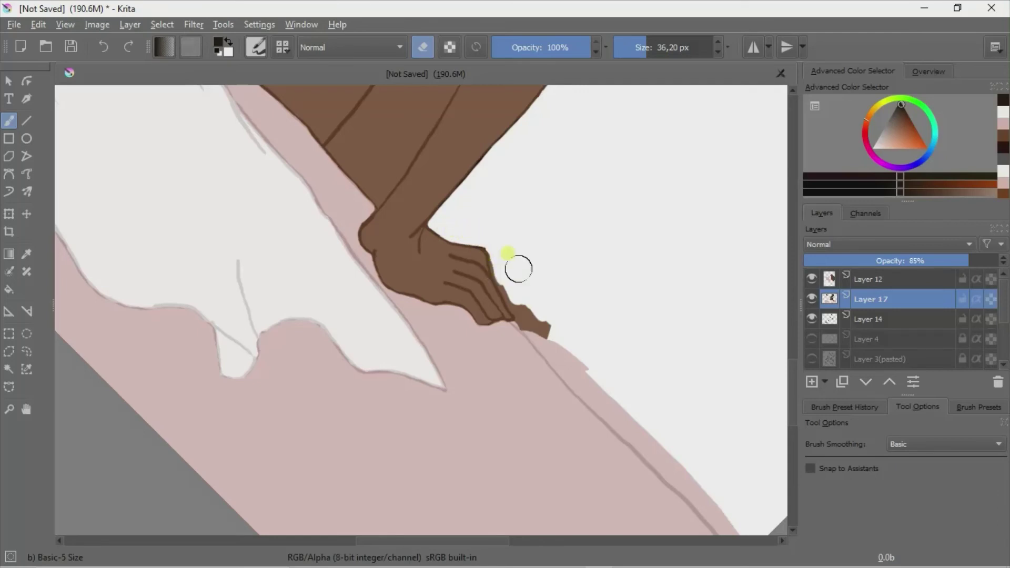
drag(503, 275, 493, 258)
mouse_move(507, 296)
mouse_down()
mouse_move(531, 334)
mouse_move(523, 327)
mouse_up()
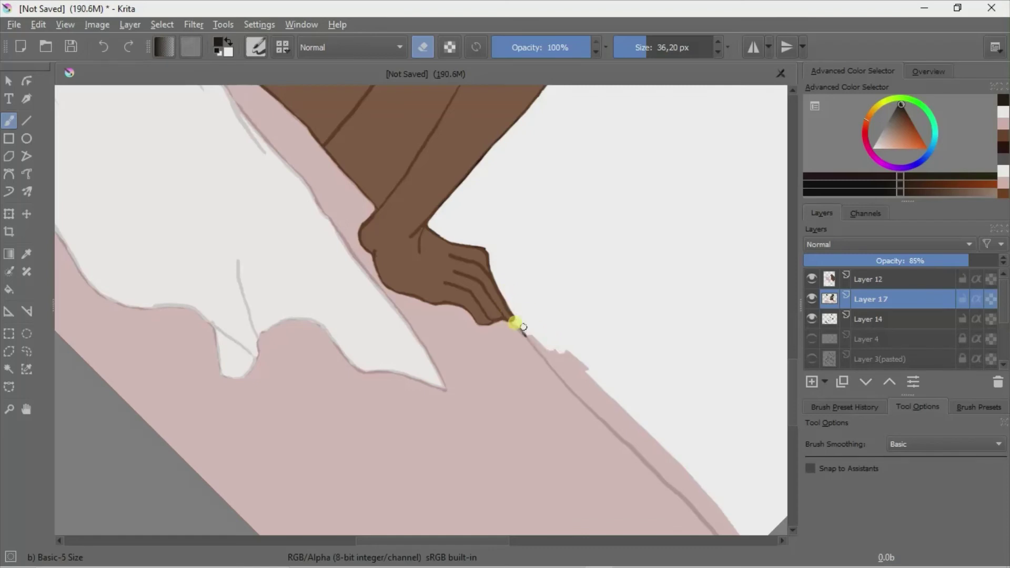
- Clean the pink bed's diagonal edge and the pink fabric edge near the sleeve
drag(637, 365, 687, 485)
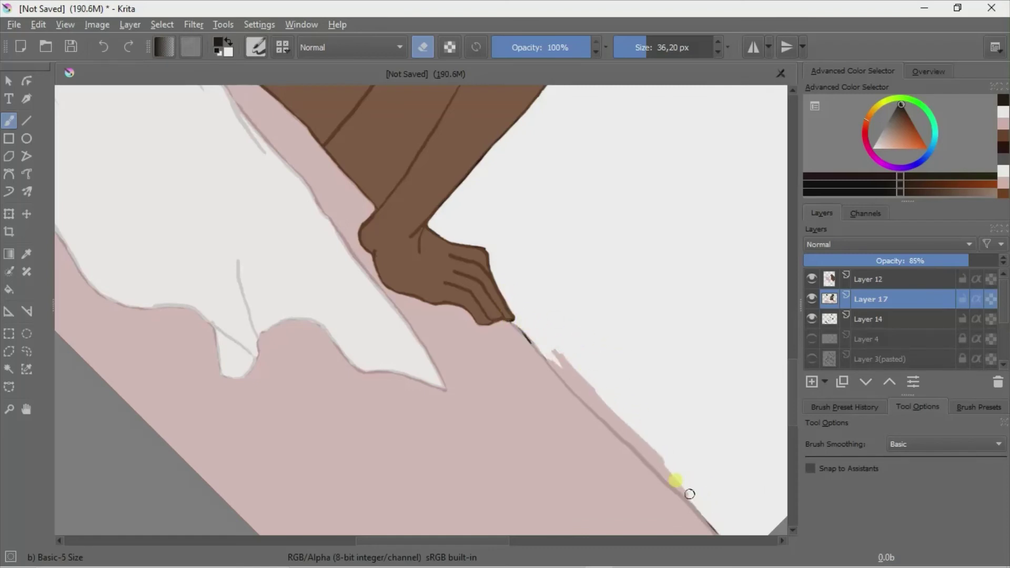
mouse_move(629, 416)
mouse_down()
mouse_move(555, 352)
mouse_move(615, 423)
mouse_move(656, 450)
mouse_up()
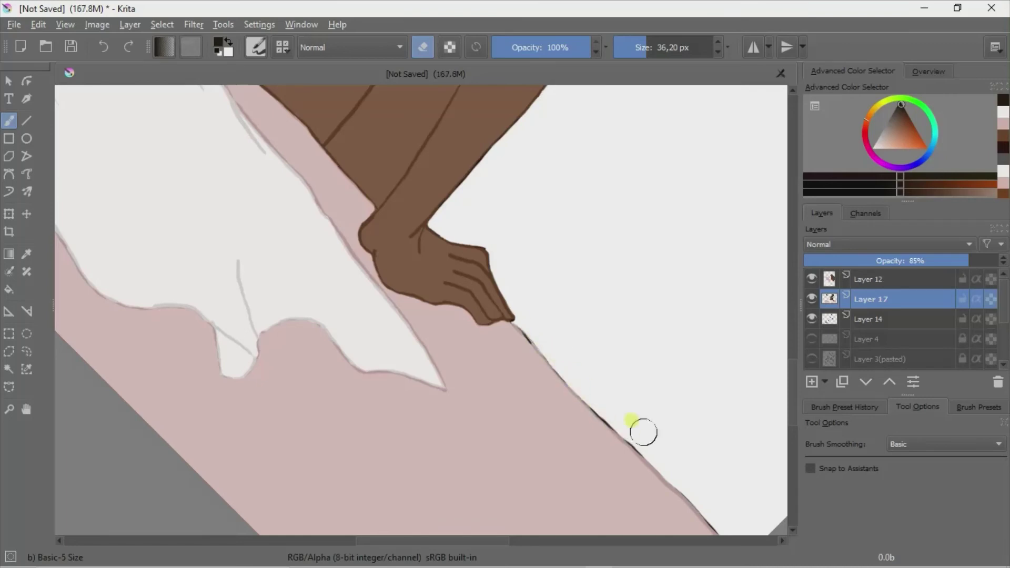
mouse_move(341, 153)
mouse_down()
mouse_move(364, 180)
mouse_move(378, 180)
mouse_move(356, 101)
mouse_move(321, 140)
mouse_move(336, 146)
mouse_move(354, 101)
mouse_move(331, 120)
mouse_move(368, 94)
mouse_up()
- Erase brown skin between arm and torso, widening the white gap up the arm
drag(455, 160, 349, 228)
key(b)
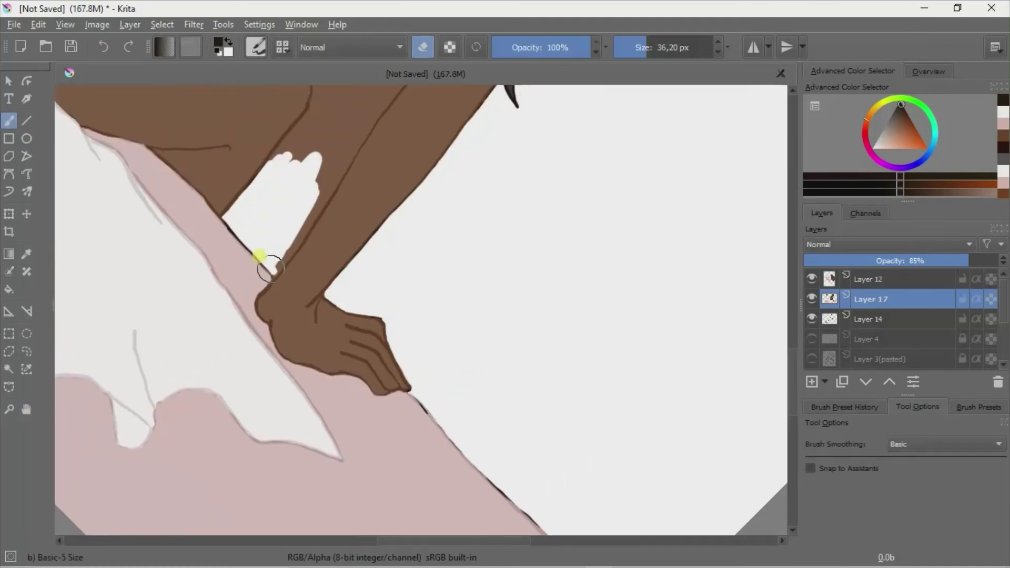
mouse_move(281, 262)
mouse_down()
mouse_move(324, 168)
mouse_move(320, 201)
mouse_move(340, 170)
mouse_up()
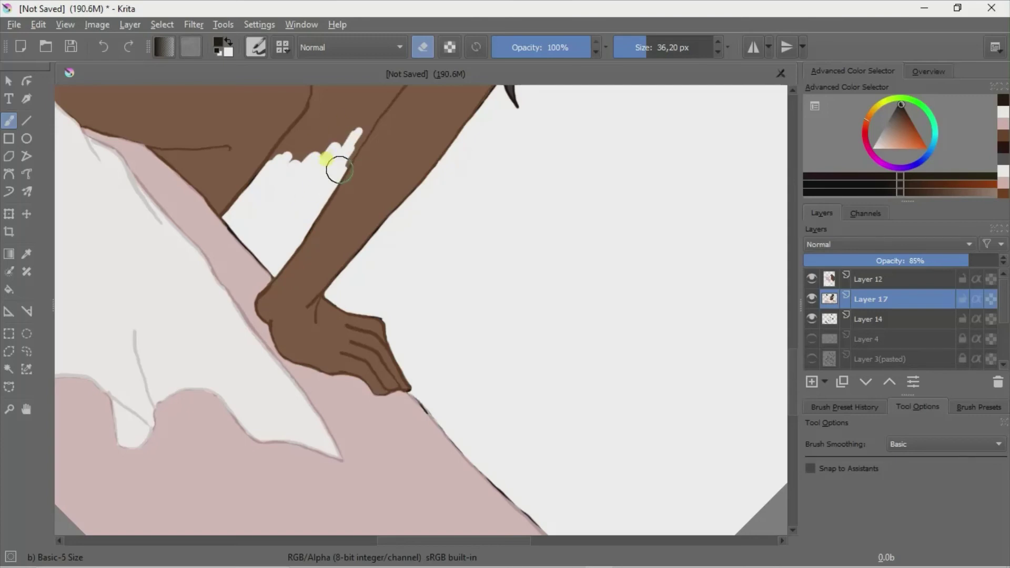
mouse_move(365, 127)
mouse_down()
mouse_move(322, 97)
mouse_move(271, 135)
mouse_move(326, 118)
mouse_up()
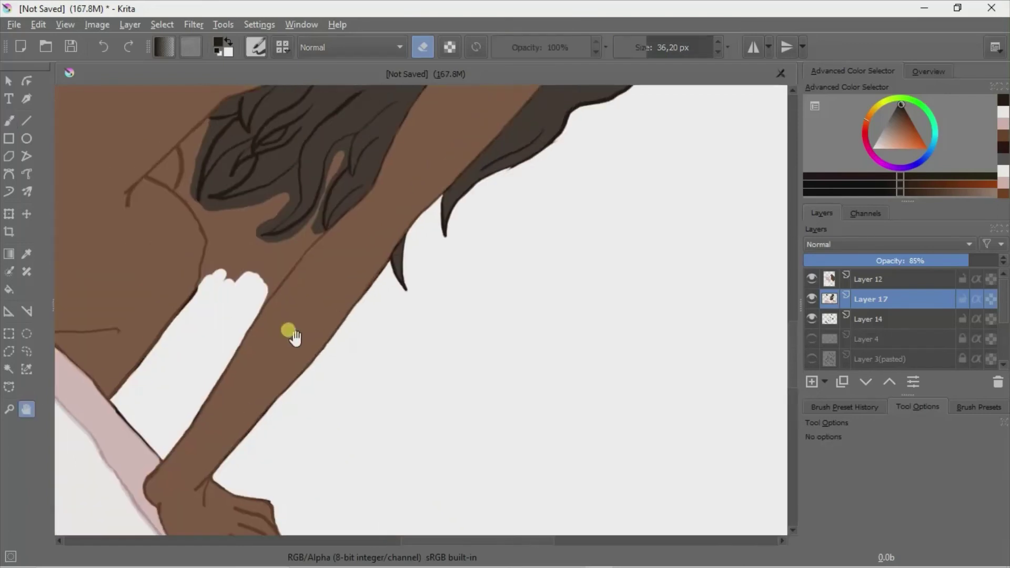
- Extend and widen the white gap between arm and body up beneath the hair
mouse_move(241, 277)
mouse_down()
mouse_move(259, 302)
mouse_move(266, 241)
mouse_up()
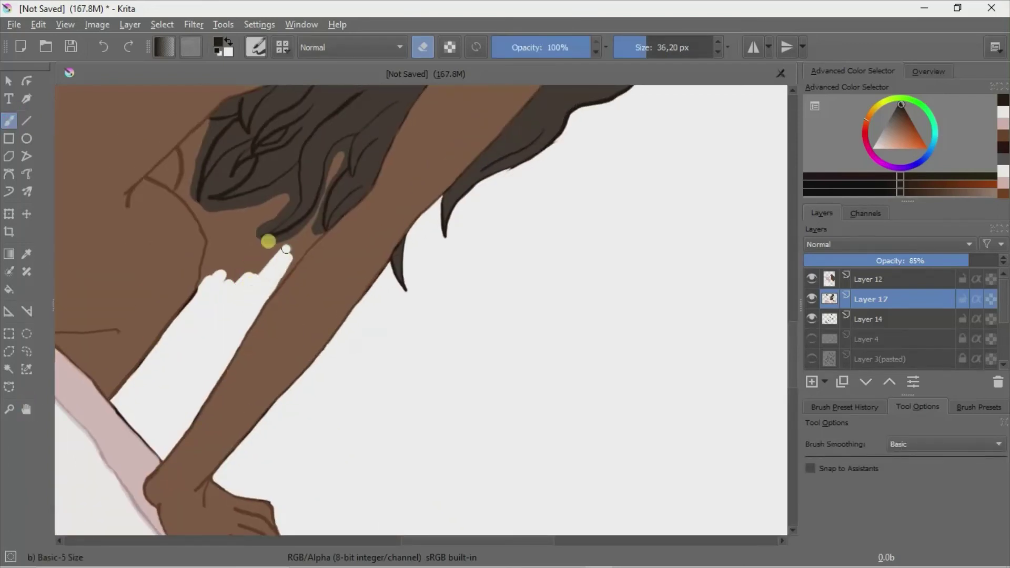
mouse_move(253, 281)
mouse_down()
mouse_move(296, 254)
mouse_move(300, 226)
mouse_move(205, 277)
mouse_move(249, 222)
mouse_move(237, 222)
mouse_move(266, 242)
mouse_move(303, 227)
mouse_move(343, 144)
mouse_move(332, 179)
mouse_up()
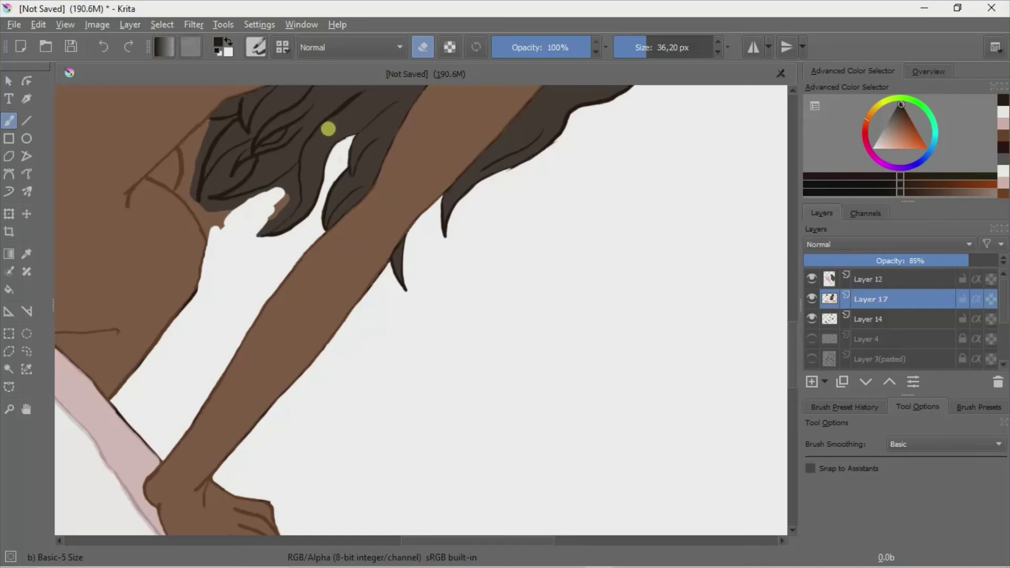
mouse_move(293, 194)
mouse_down()
mouse_move(270, 198)
mouse_move(264, 229)
mouse_move(270, 207)
mouse_move(289, 210)
mouse_move(292, 186)
mouse_move(285, 196)
mouse_up()
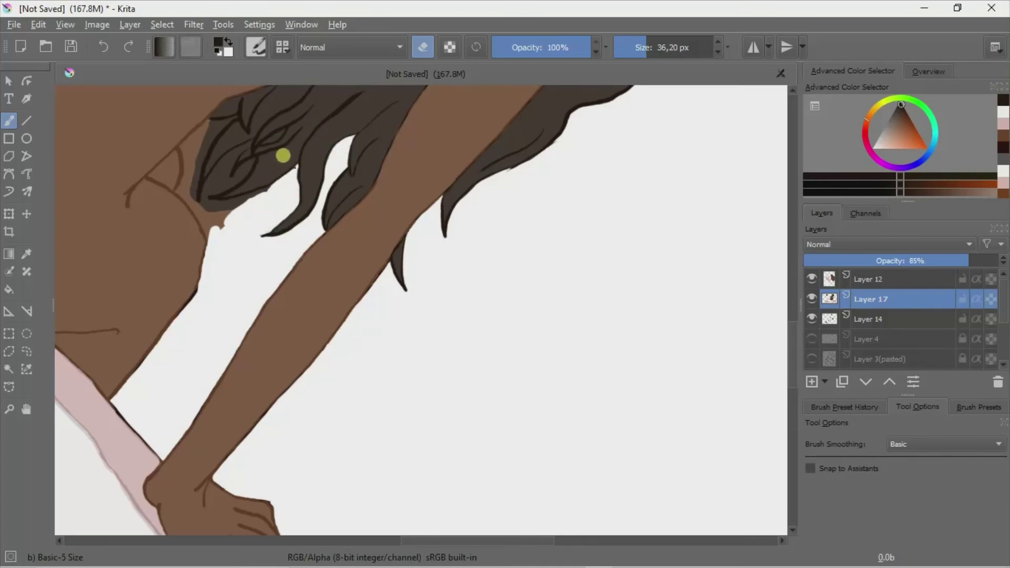
drag(245, 202, 203, 225)
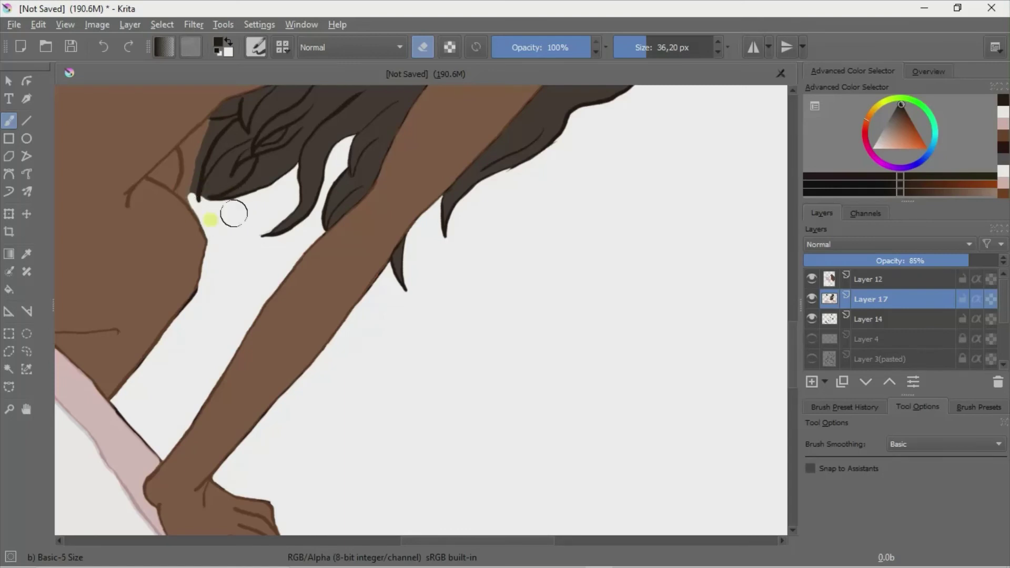
- Carve white gaps between the dark hair tips and the skin, then turn eraser mode off
mouse_move(194, 192)
mouse_down()
mouse_move(215, 174)
mouse_move(189, 207)
mouse_move(208, 125)
mouse_move(185, 141)
mouse_move(208, 122)
mouse_up()
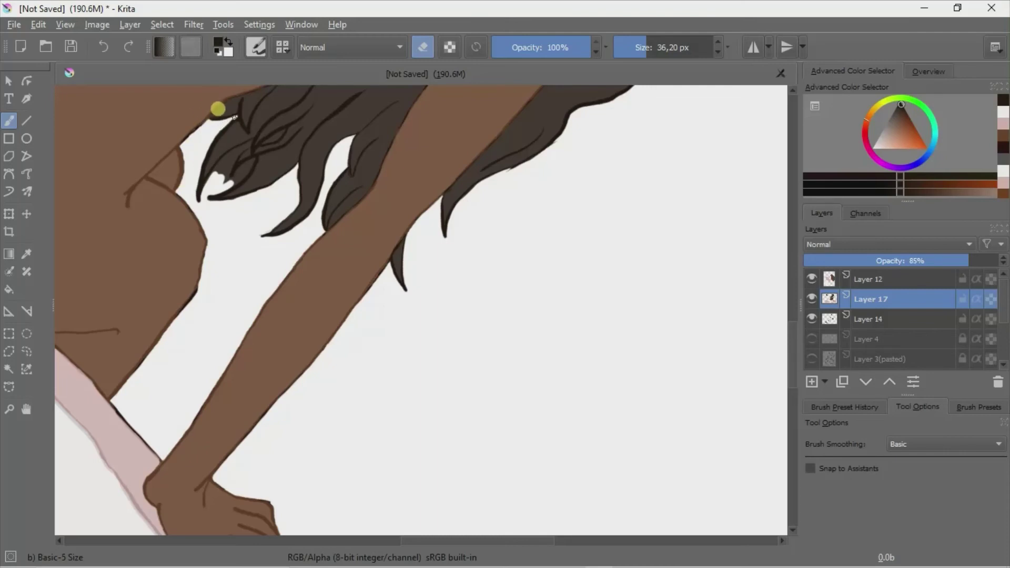
mouse_move(235, 116)
mouse_down()
mouse_move(208, 151)
mouse_move(235, 151)
mouse_move(226, 168)
mouse_up()
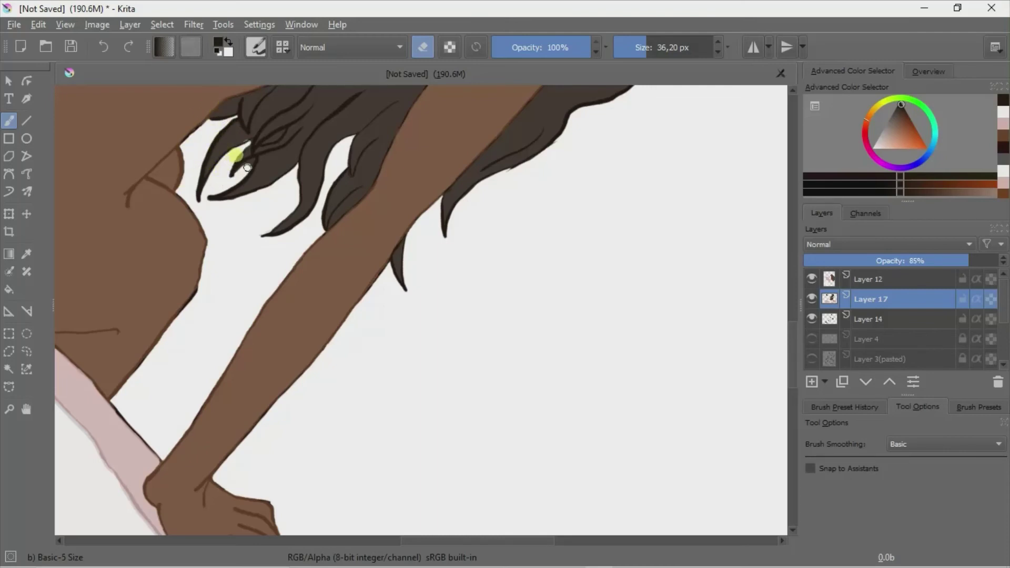
drag(253, 162, 263, 142)
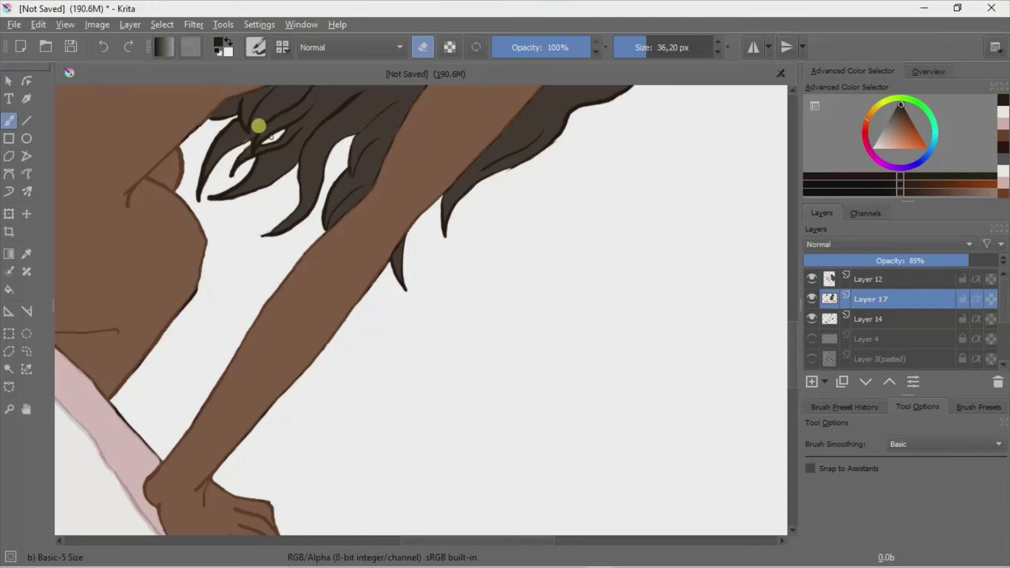
click(421, 47)
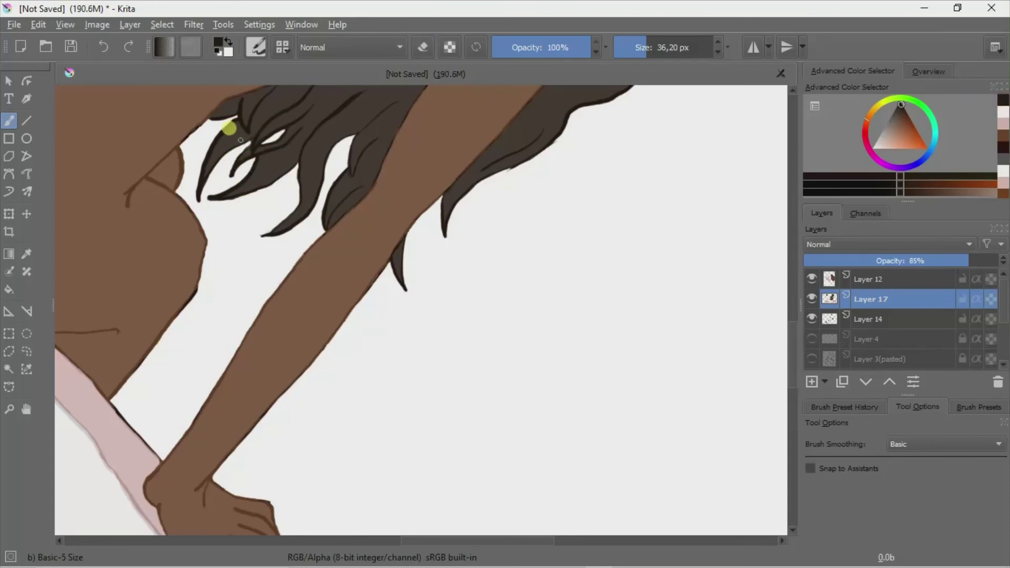
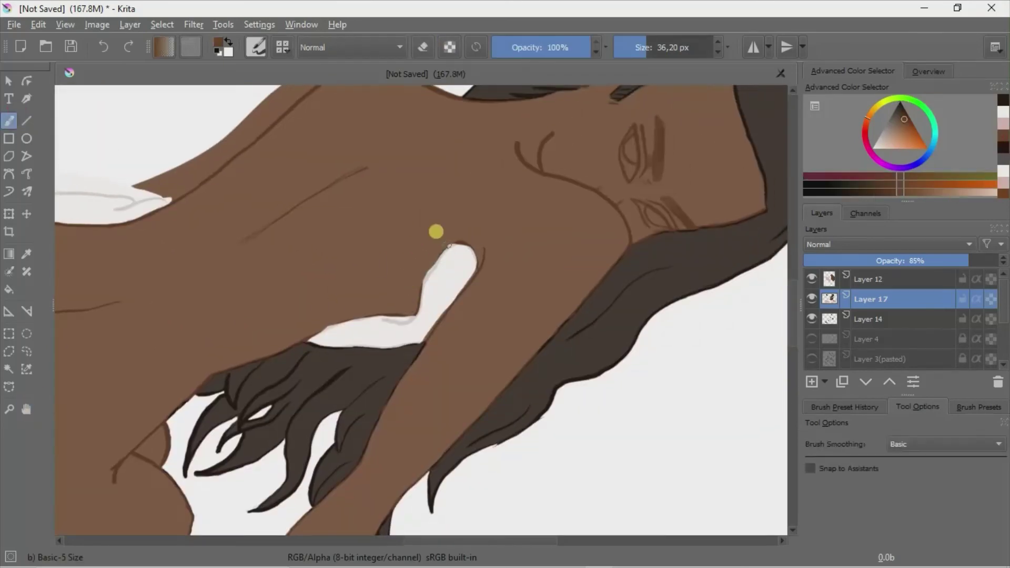
- Sample the sheet and skin colours and paint along the arm edge to cover white gaps
mouse_move(408, 266)
mouse_down()
mouse_move(398, 295)
mouse_move(380, 299)
mouse_up()
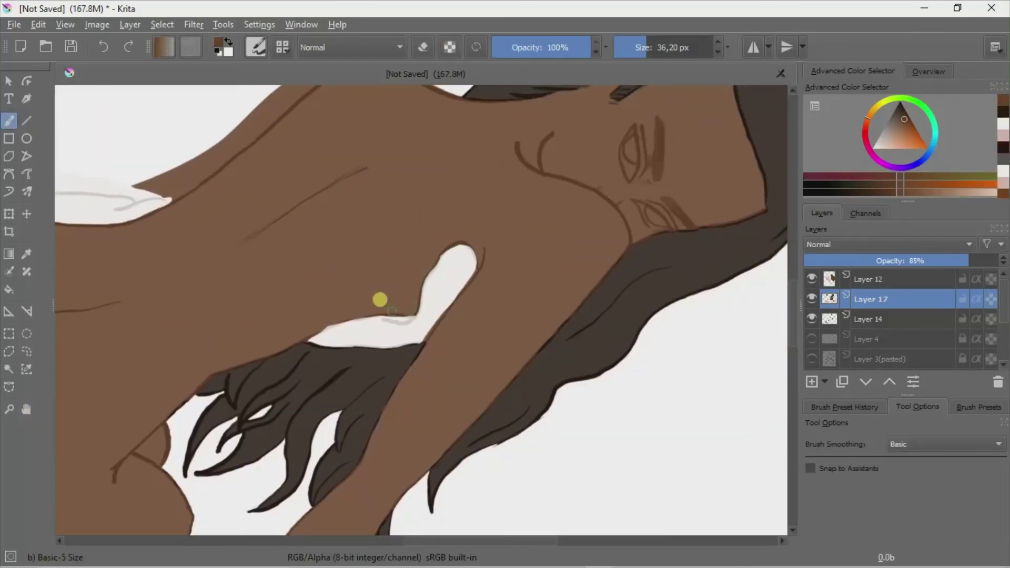
ctrl+click(397, 319)
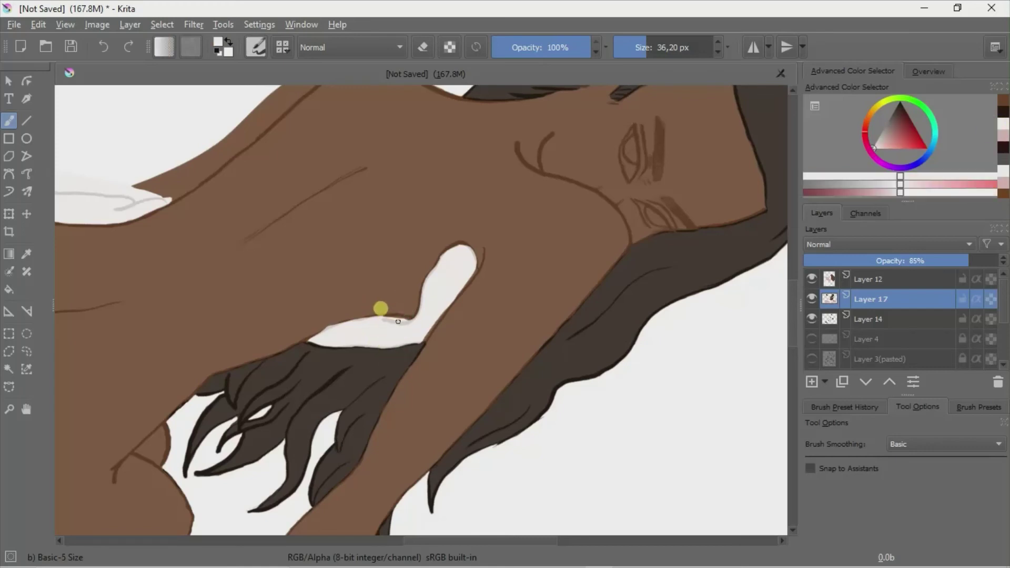
ctrl+click(311, 310)
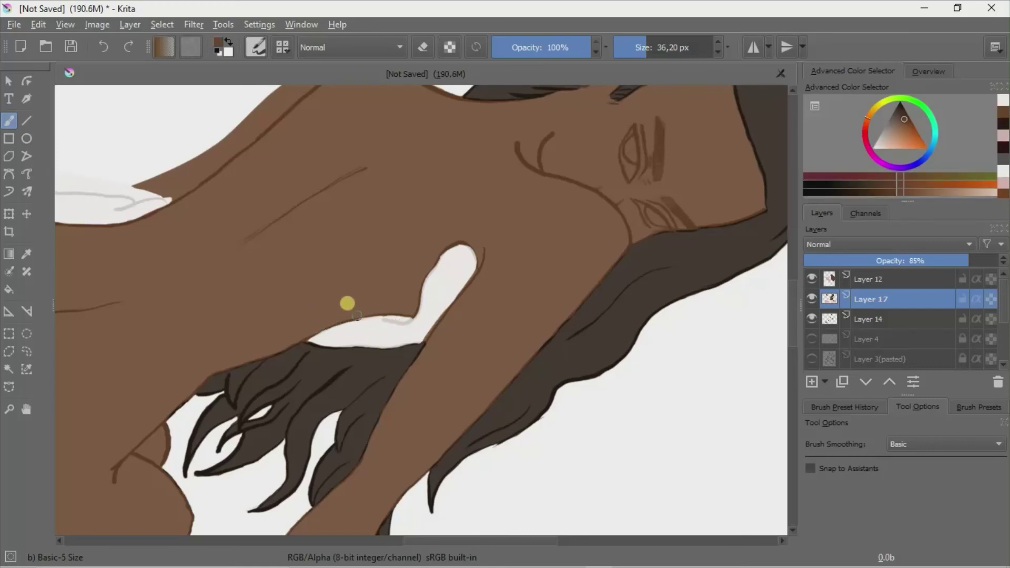
ctrl+click(455, 264)
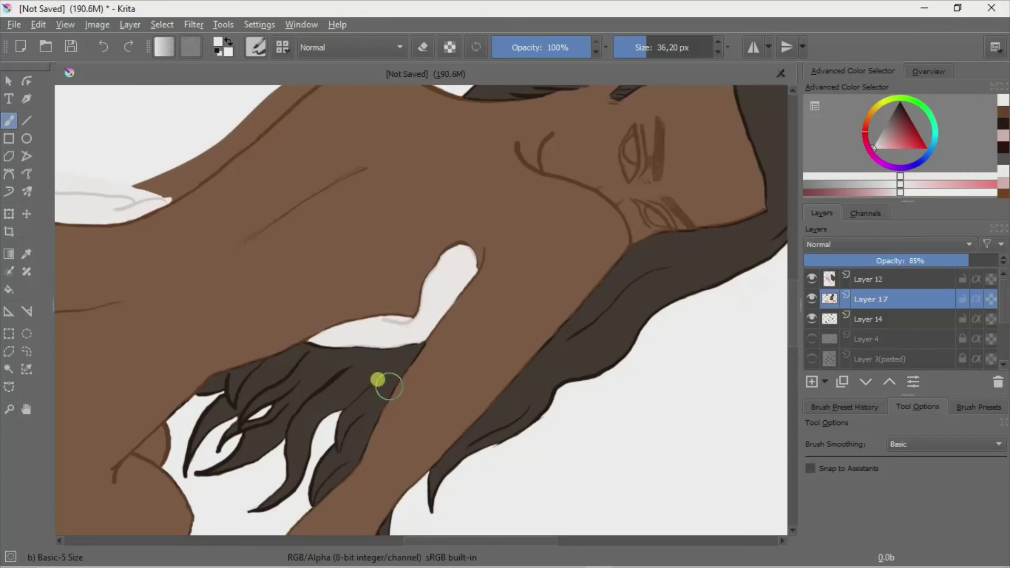
click(305, 339)
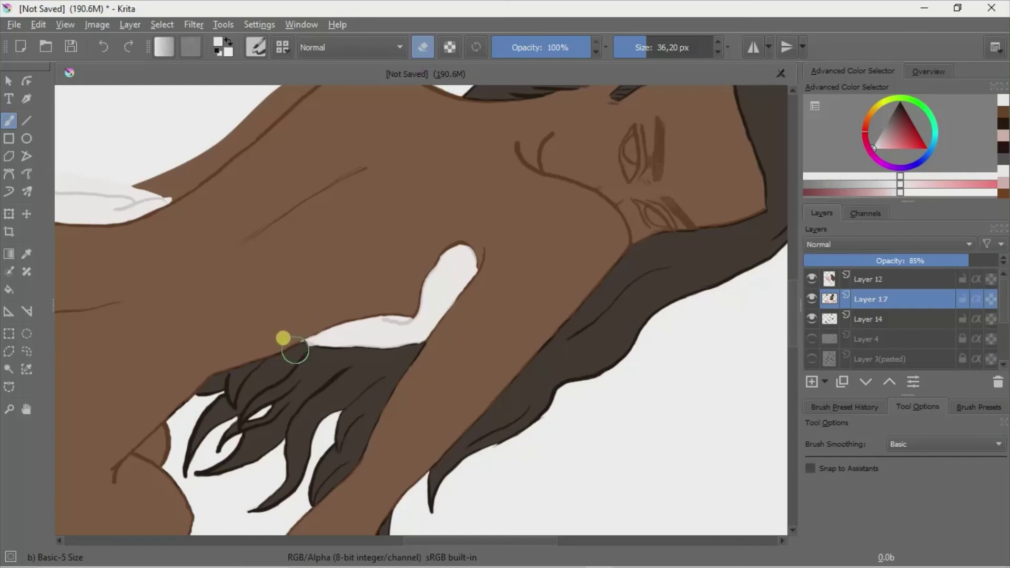
ctrl+click(294, 339)
drag(303, 335, 311, 340)
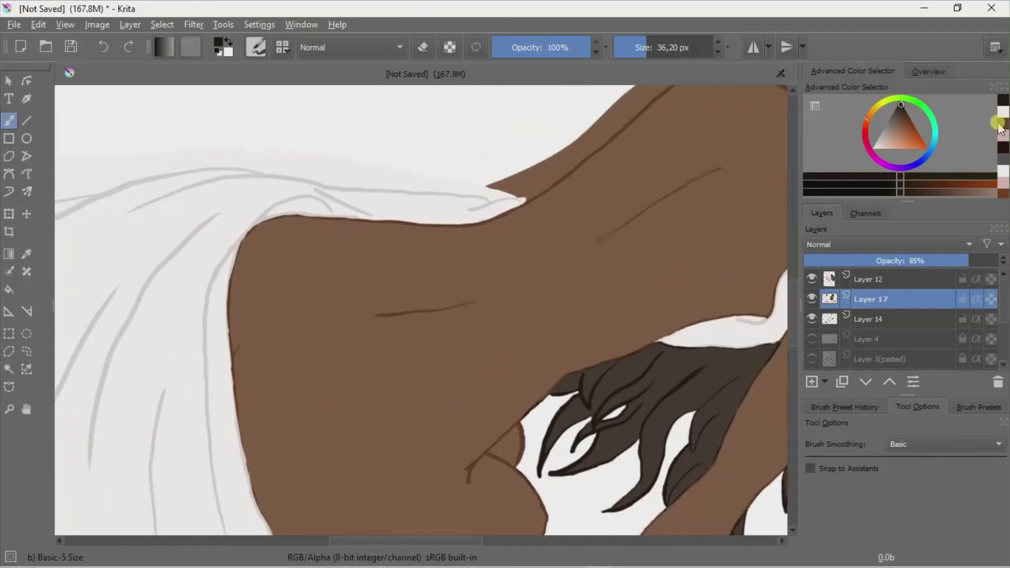
- In eraser mode, trim the brown tip and spikes off the shoulder's top edge
ctrl+click(514, 186)
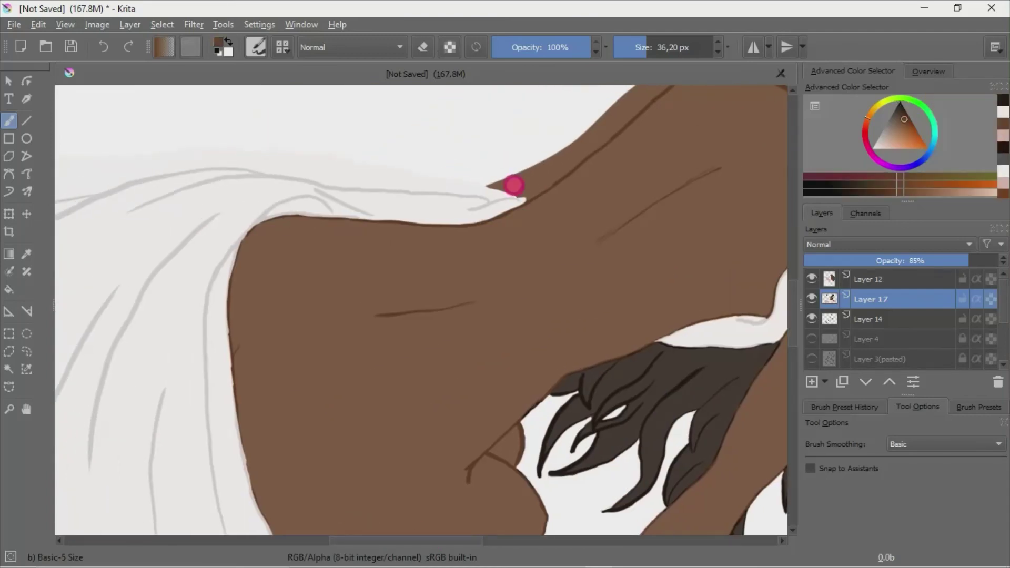
key(e)
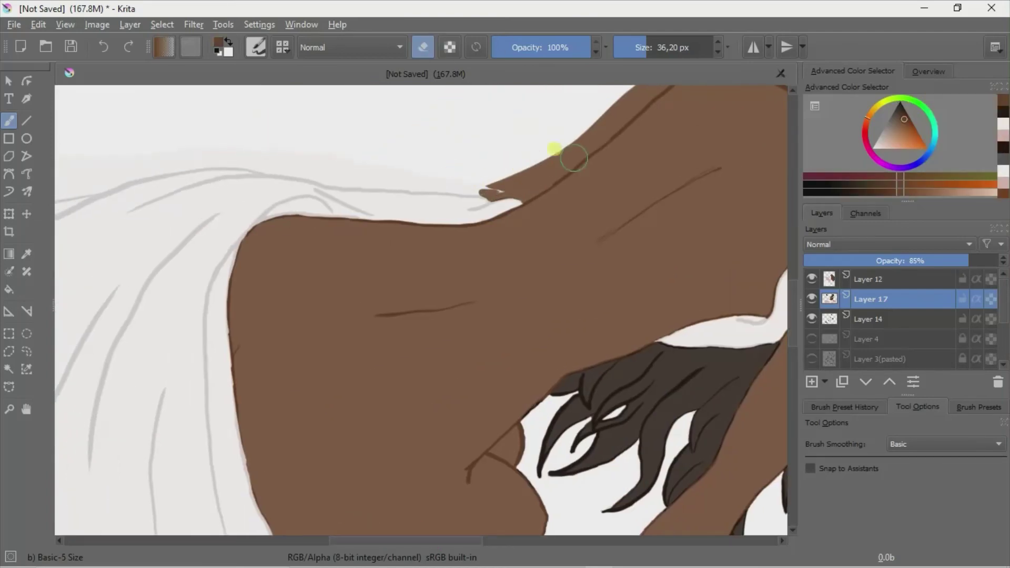
mouse_move(530, 194)
mouse_down()
mouse_move(526, 176)
mouse_move(492, 182)
mouse_move(521, 169)
mouse_up()
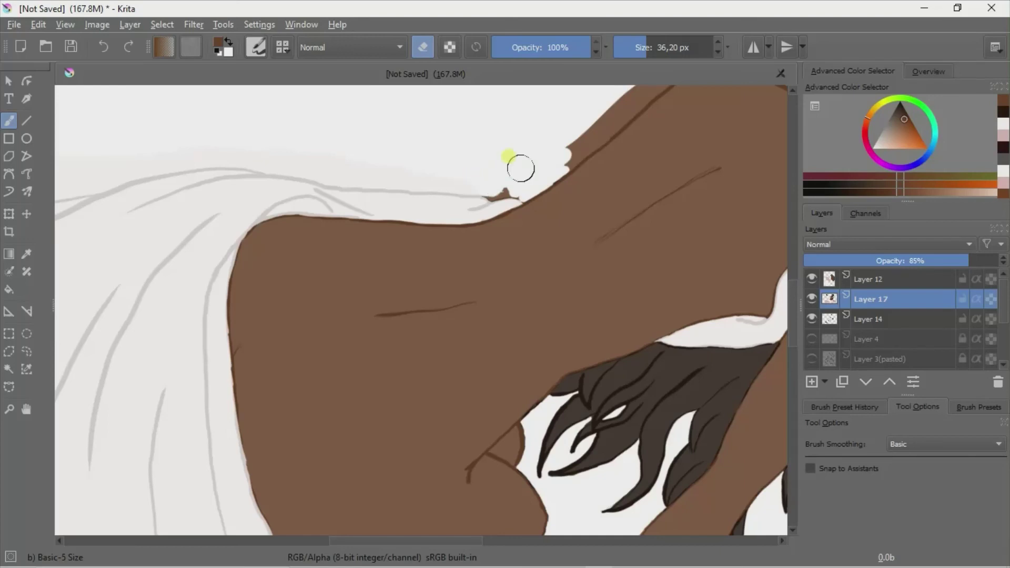
drag(504, 193, 519, 192)
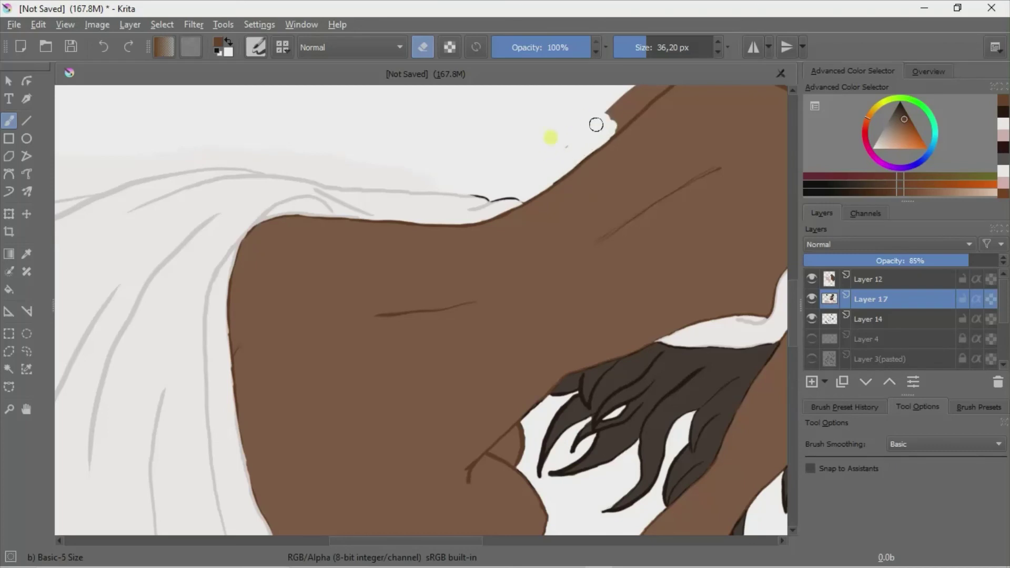
scroll(598, 124, up, 5)
mouse_move(715, 218)
mouse_down()
mouse_move(609, 309)
mouse_move(661, 269)
mouse_up()
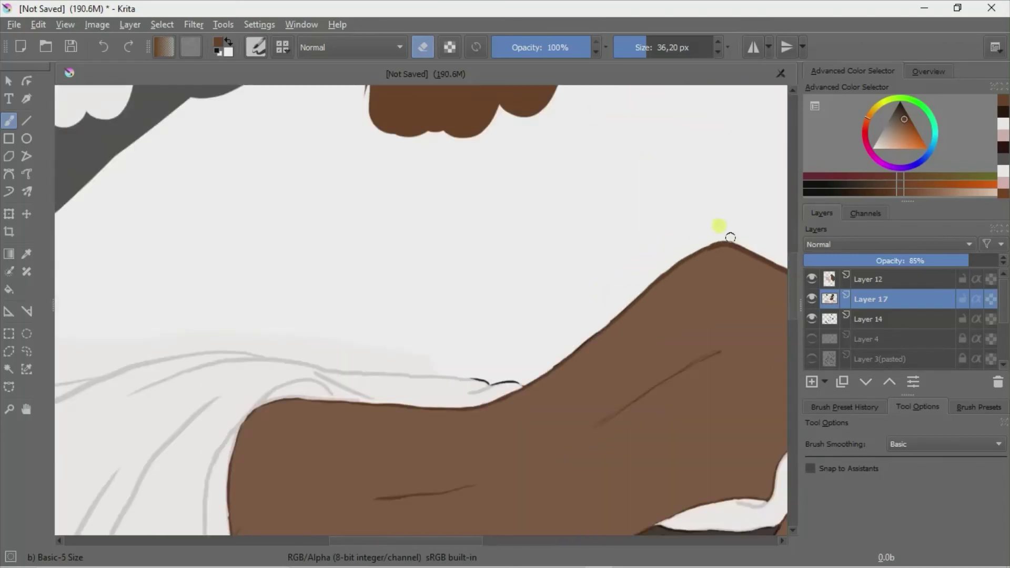
drag(453, 376, 413, 368)
drag(391, 541, 335, 541)
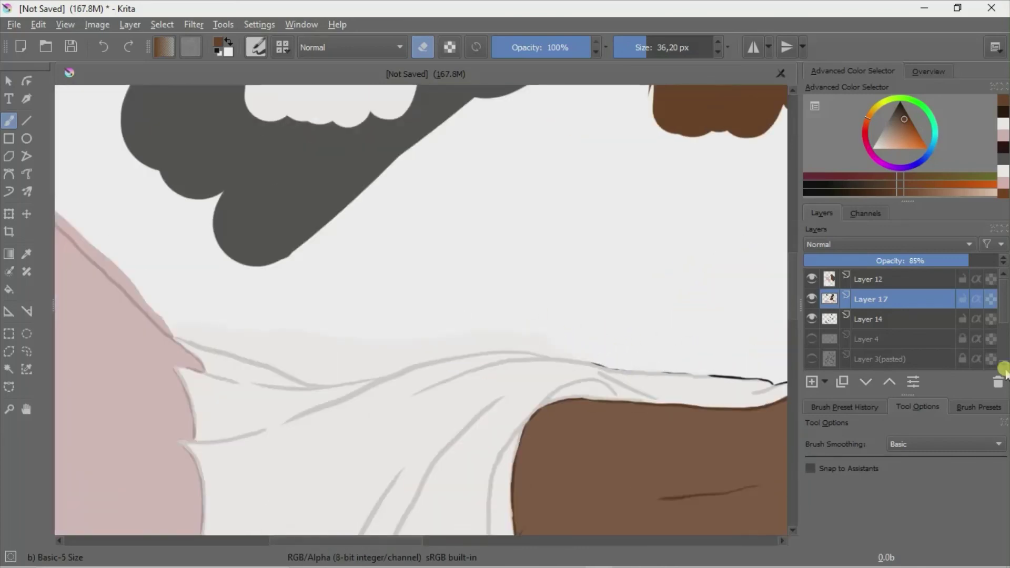
- Flood-fill a new layer with dark grey behind the figure, then reselect Layer 17
scroll(1005, 368, down, 2)
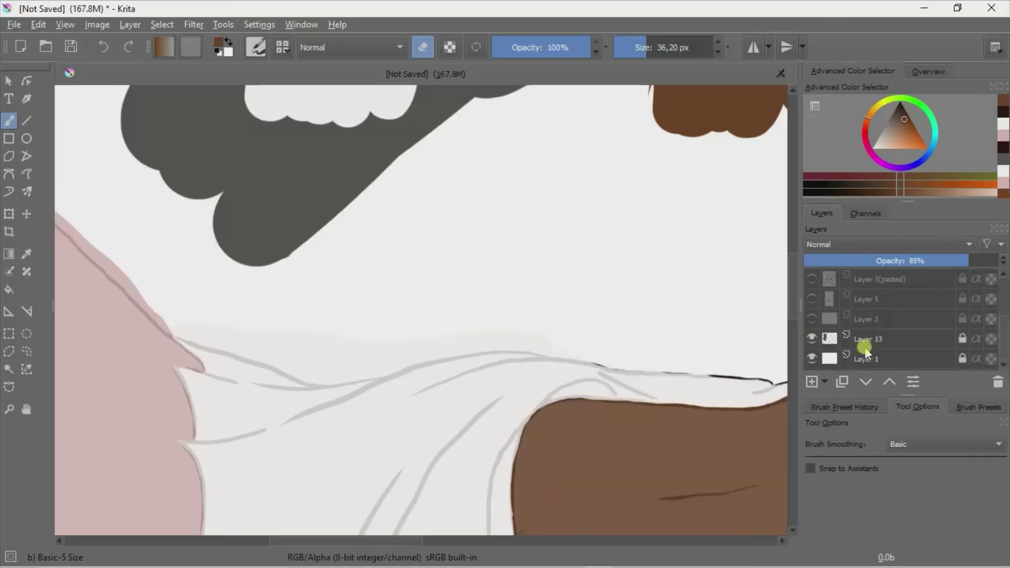
scroll(1001, 353, up, 2)
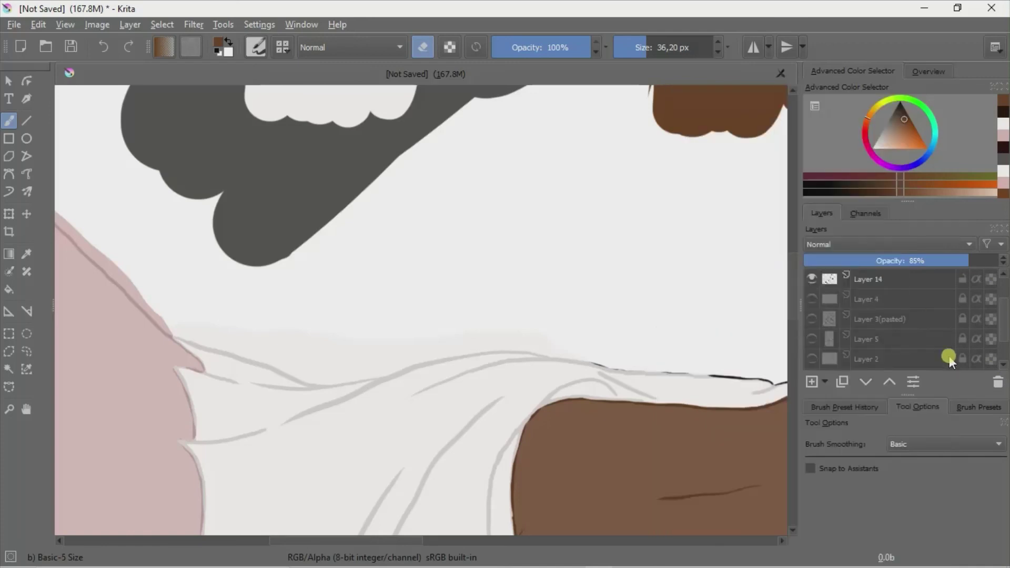
click(811, 382)
click(9, 289)
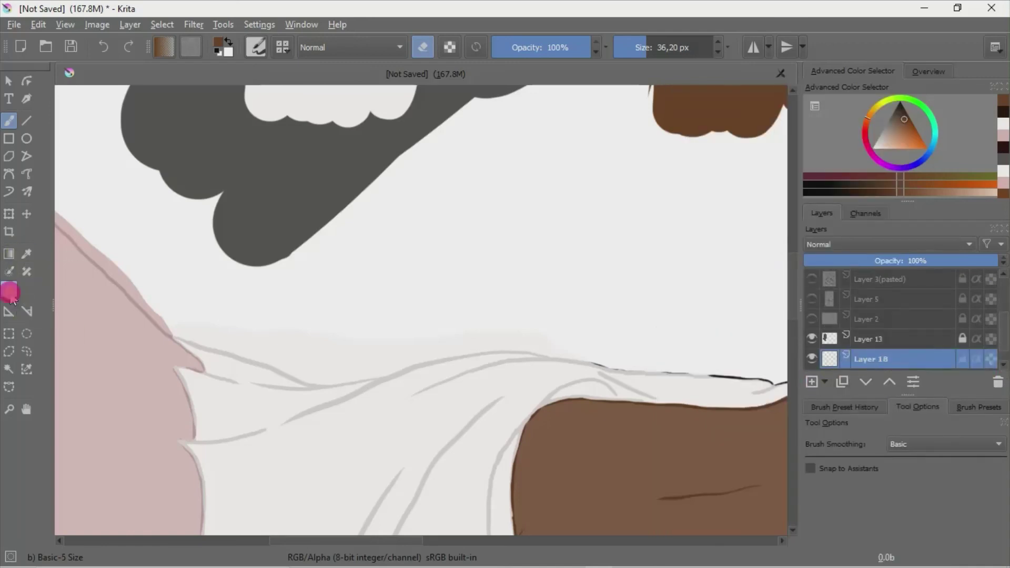
click(878, 134)
drag(878, 134, 894, 109)
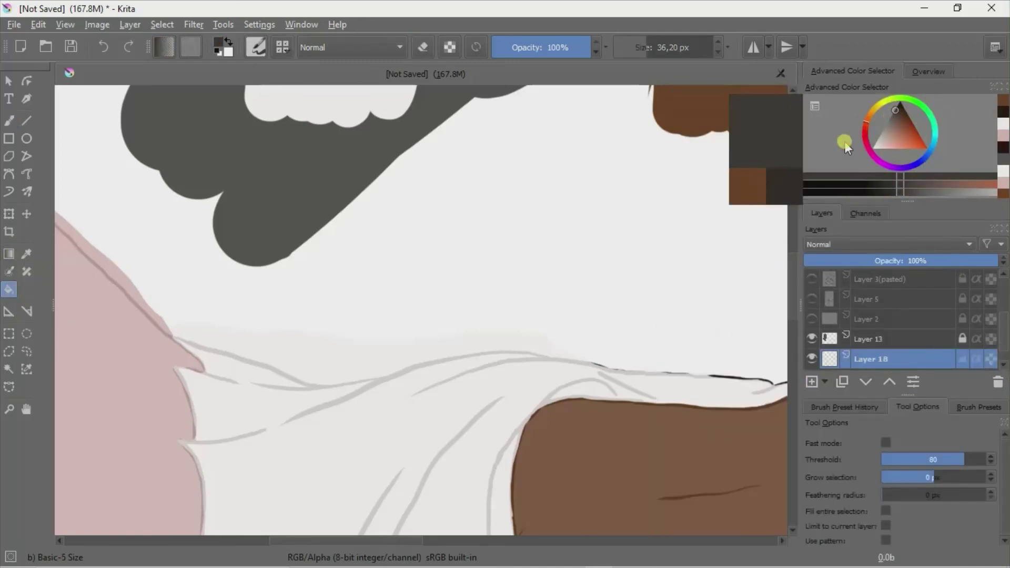
click(519, 250)
scroll(991, 275, up, 4)
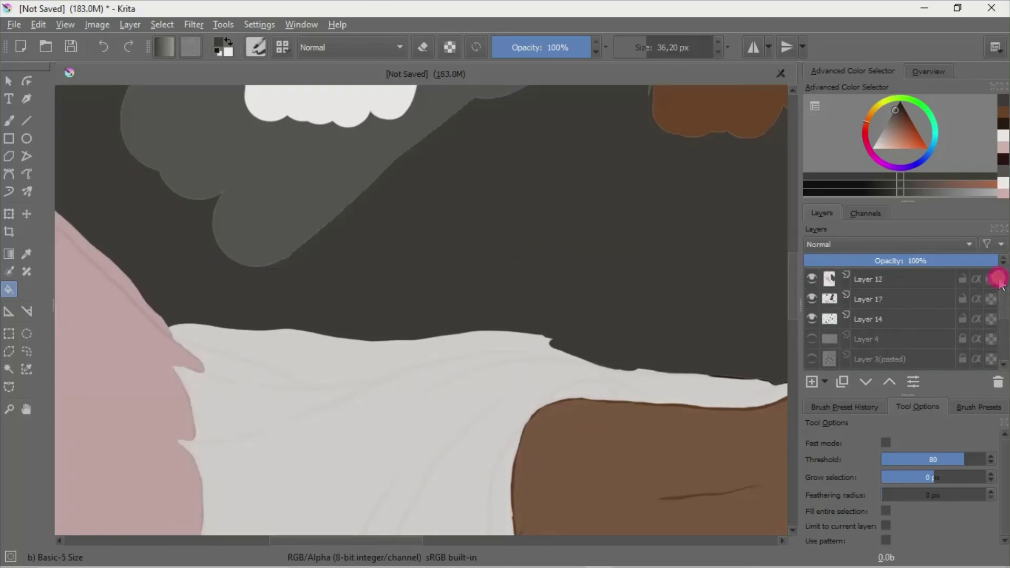
click(863, 298)
- Erase white along the sheet's top edge to reshape and lower it
key(b)
click(422, 47)
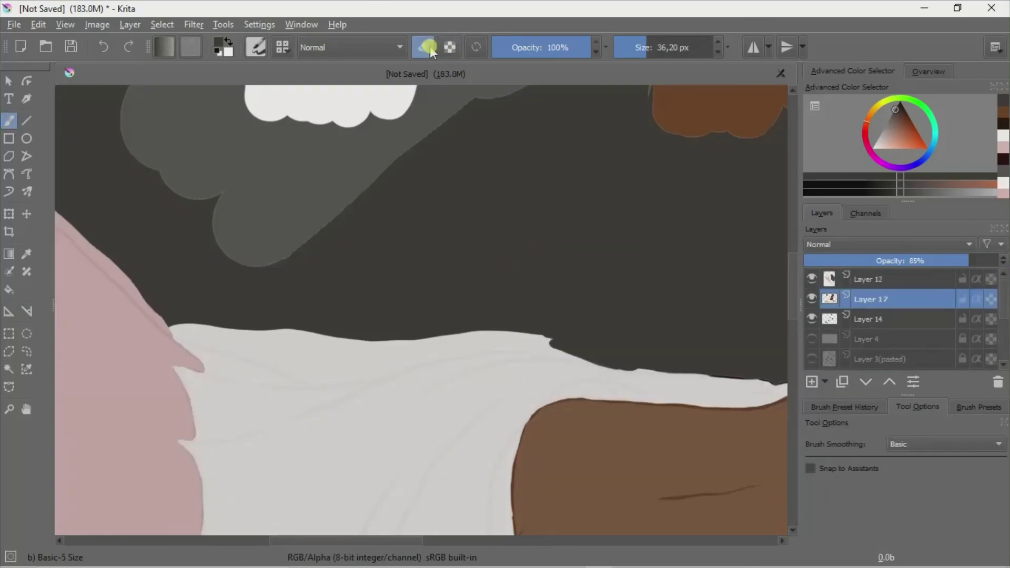
drag(556, 334, 404, 347)
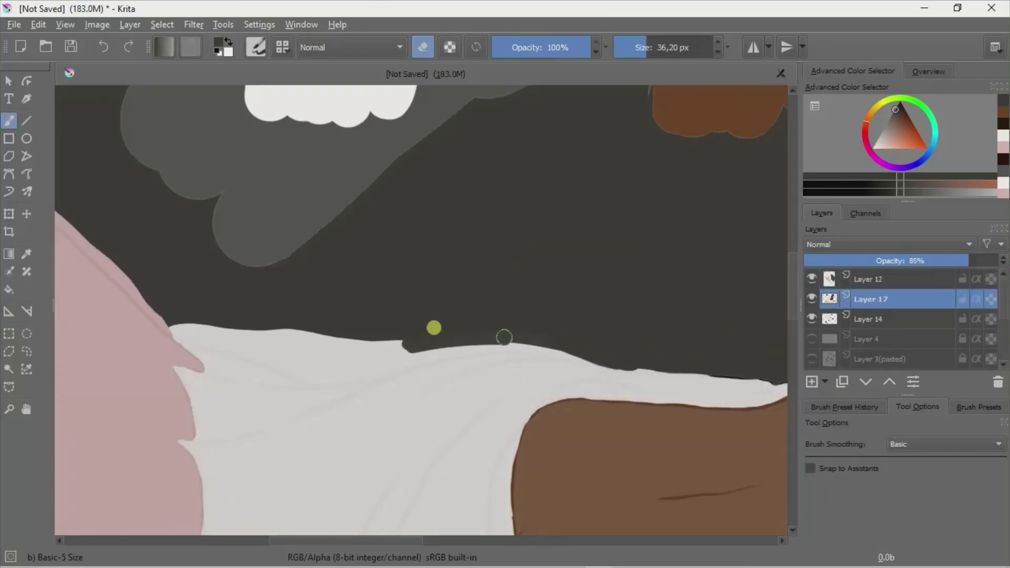
drag(551, 341, 625, 366)
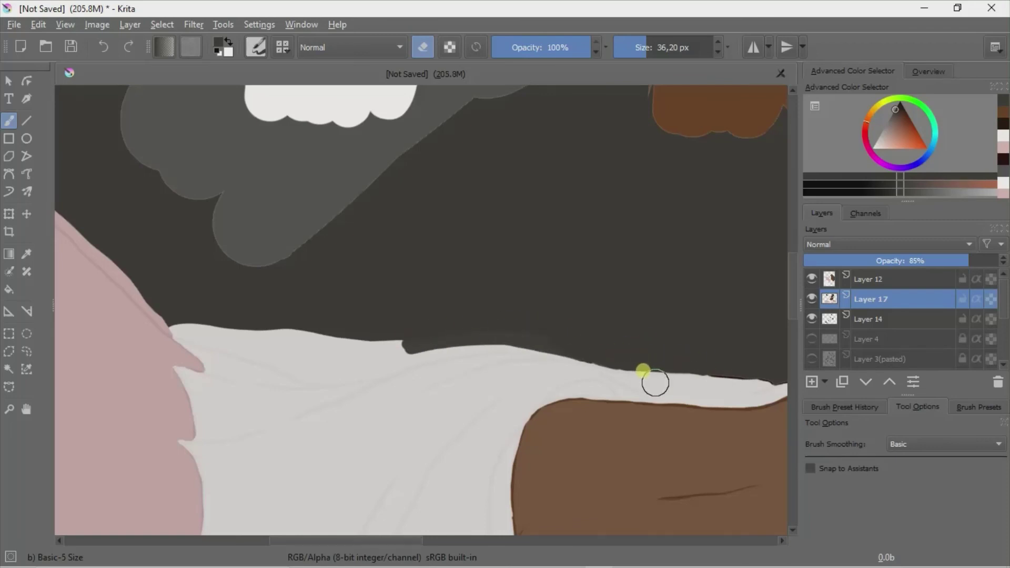
drag(646, 362, 707, 371)
drag(381, 541, 361, 541)
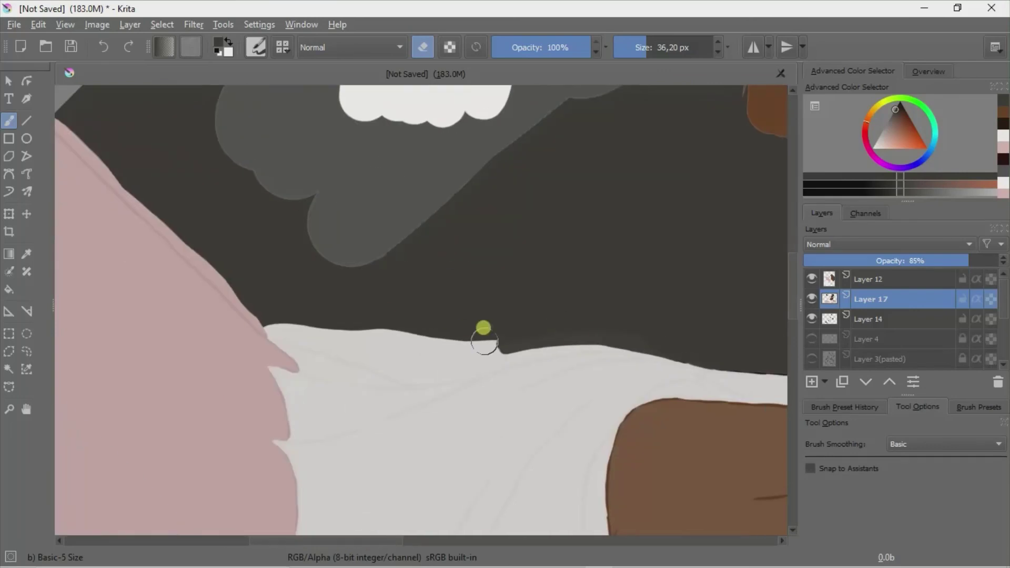
mouse_move(499, 337)
mouse_down()
mouse_move(436, 347)
mouse_move(546, 352)
mouse_up()
mouse_move(478, 364)
mouse_down()
mouse_move(522, 349)
mouse_move(631, 344)
mouse_up()
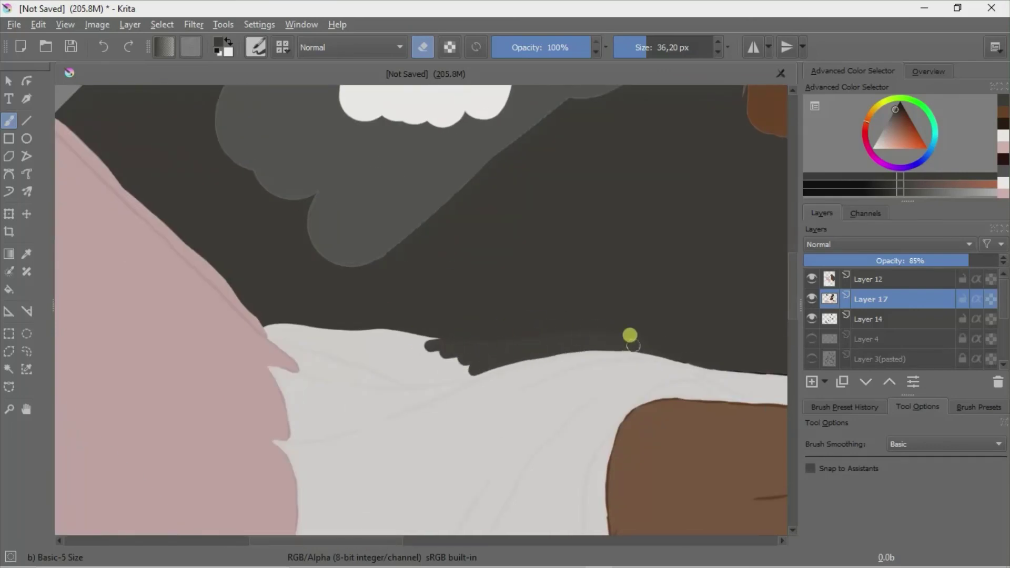
drag(426, 371, 469, 370)
mouse_move(405, 378)
mouse_down()
mouse_move(417, 338)
mouse_move(282, 324)
mouse_move(282, 335)
mouse_move(378, 349)
mouse_move(366, 358)
mouse_move(338, 351)
mouse_move(392, 370)
mouse_move(322, 342)
mouse_up()
- Extend the dark edge stroke leftward, then erase fringes along the pink edge and sheet
key(e)
click(999, 145)
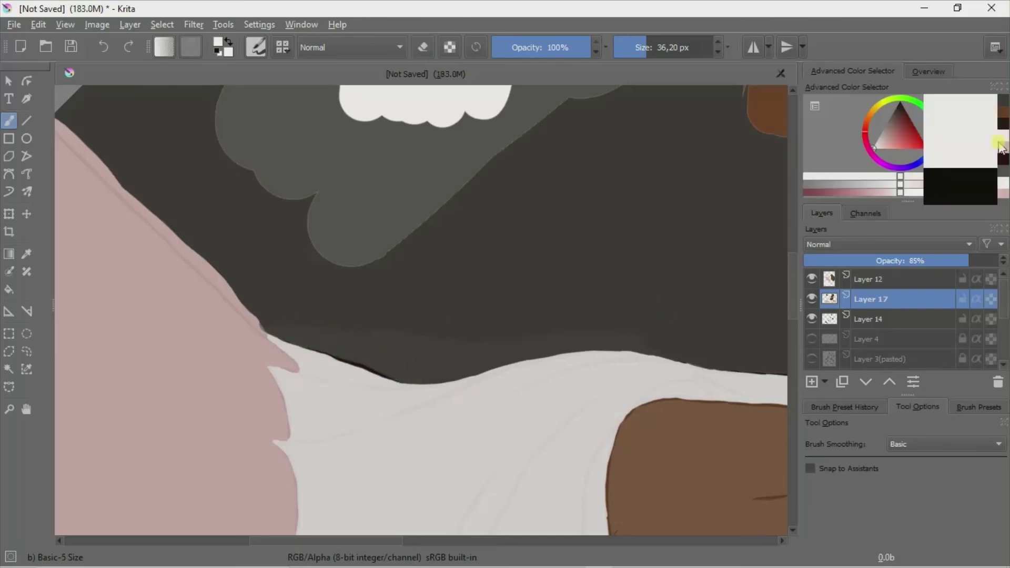
drag(380, 379, 312, 360)
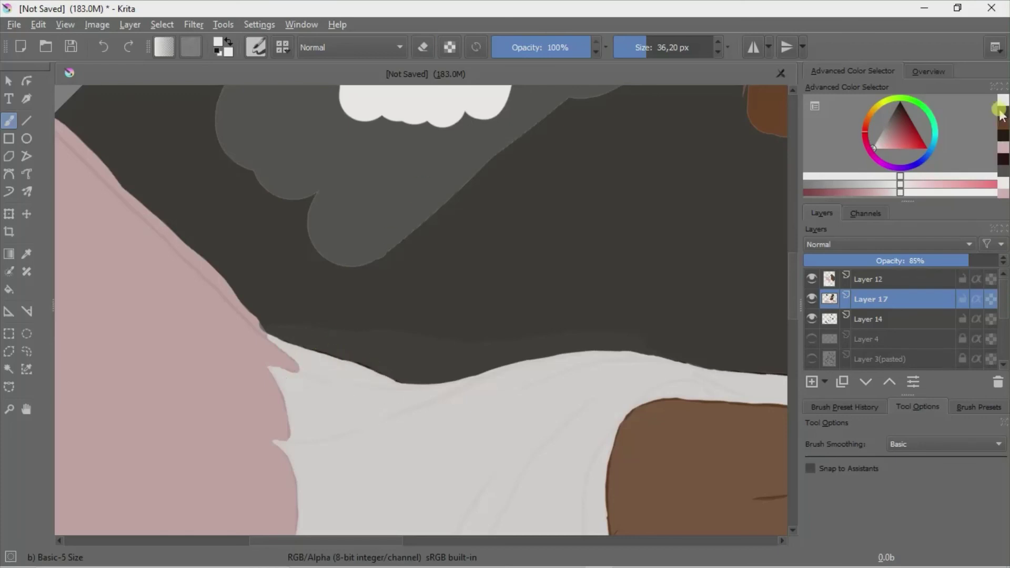
click(422, 47)
mouse_move(216, 267)
mouse_down()
mouse_move(176, 230)
mouse_move(230, 286)
mouse_move(203, 262)
mouse_move(228, 275)
mouse_up()
scroll(289, 162, left, 5)
drag(289, 162, 278, 151)
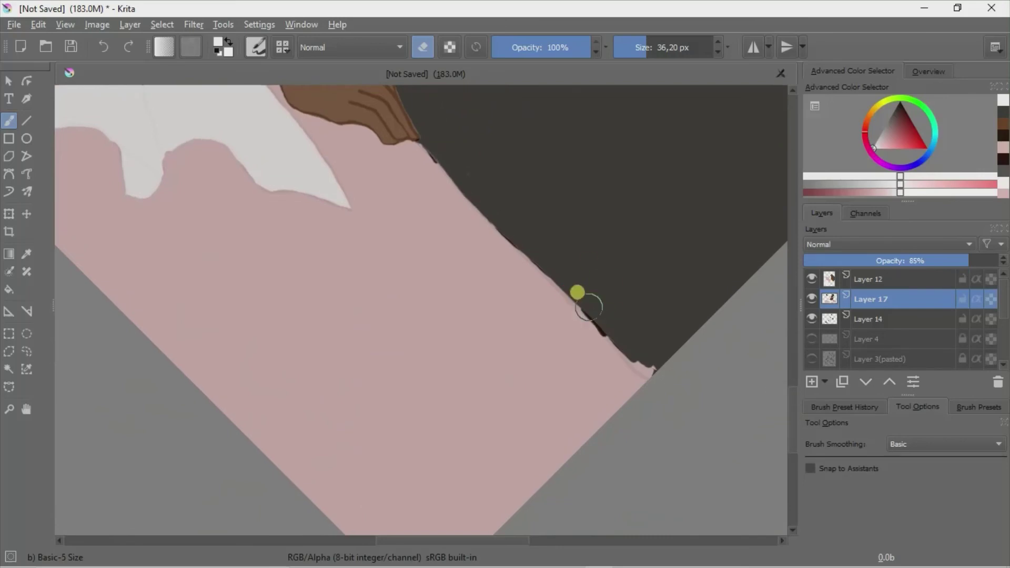
drag(588, 308, 634, 359)
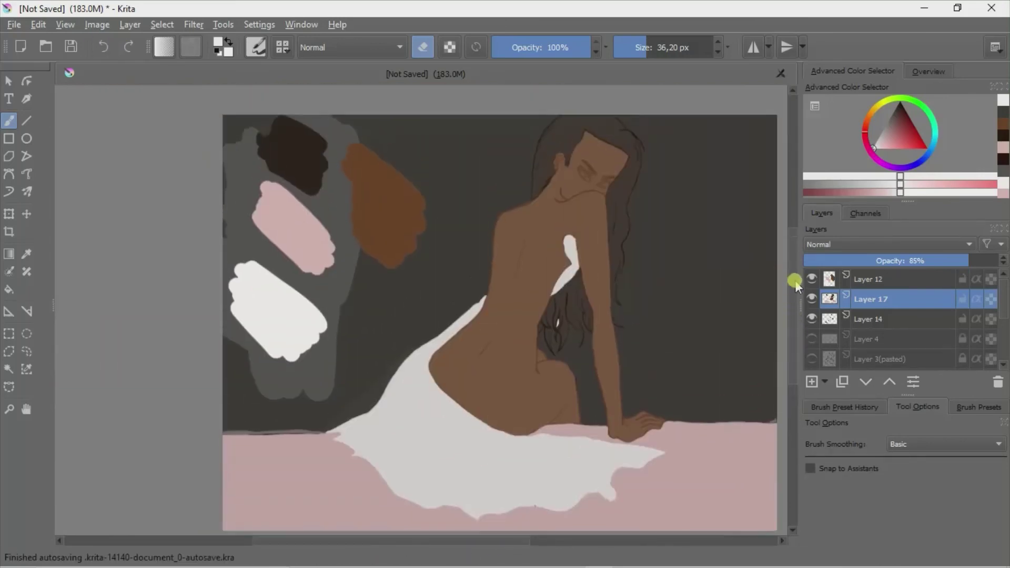
- Hide the swatch layer and grey background, and enlarge the brush to about 111 px
click(811, 279)
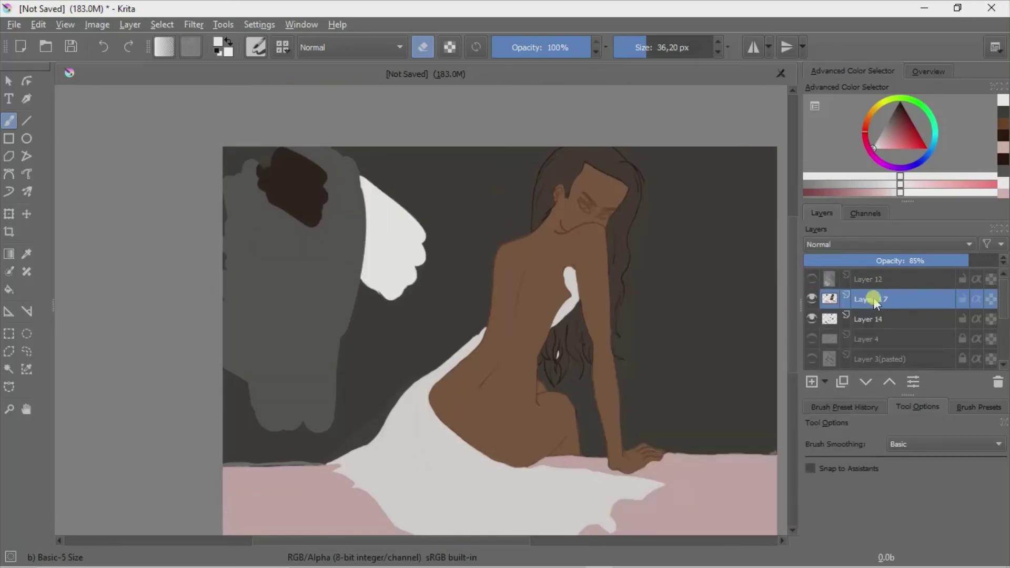
drag(327, 226, 315, 213)
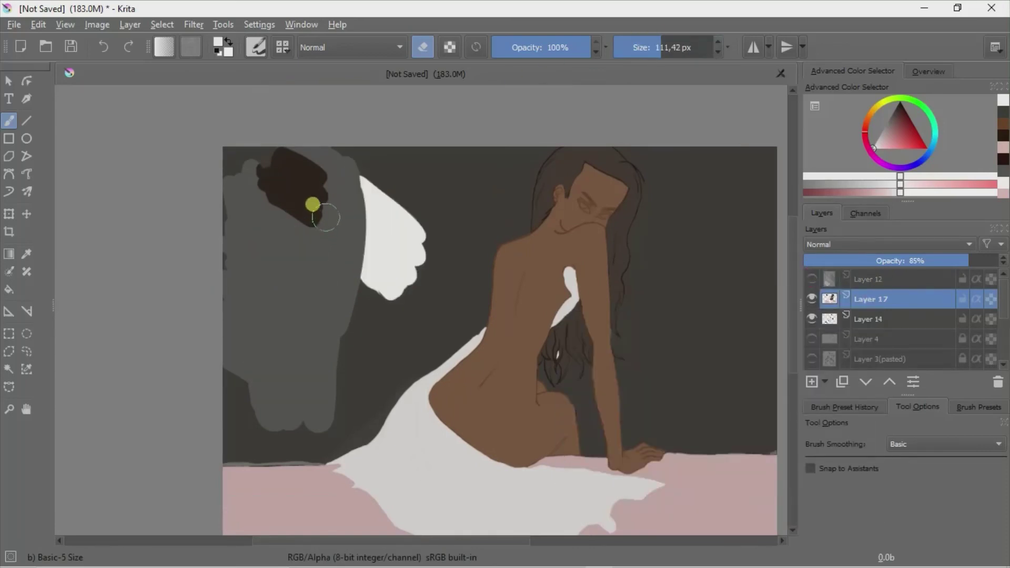
click(811, 339)
click(867, 299)
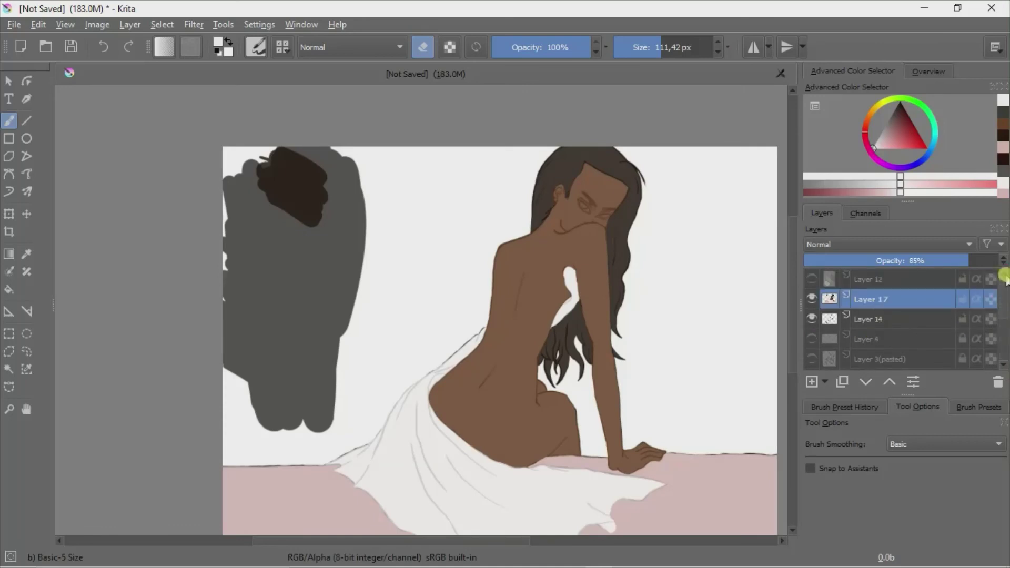
scroll(1003, 366, down, 1)
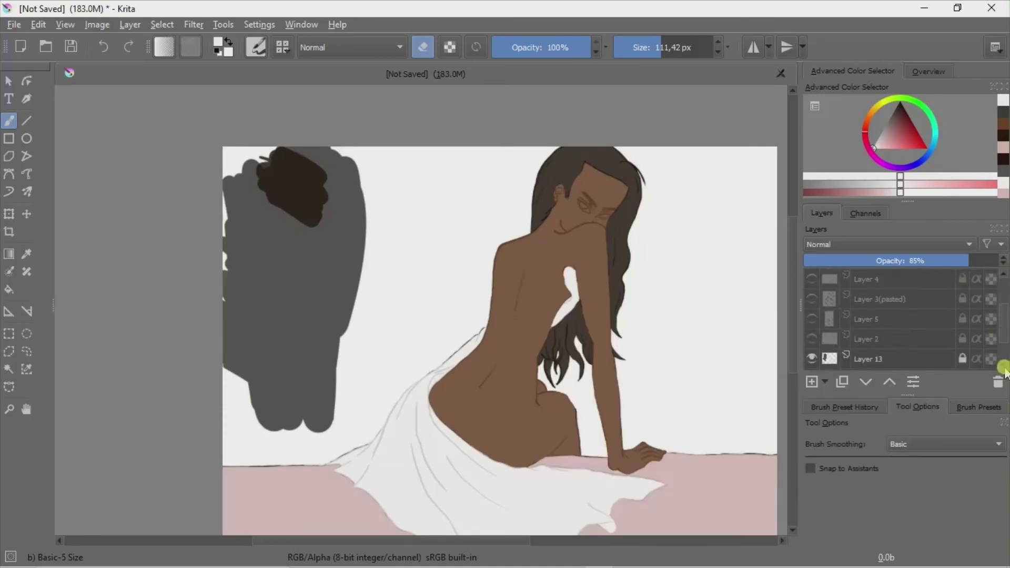
click(998, 278)
scroll(887, 293, up, 1)
- Sample the dark swatch colour and paint a dark swatch at top-left on Layer 12
click(26, 253)
click(292, 166)
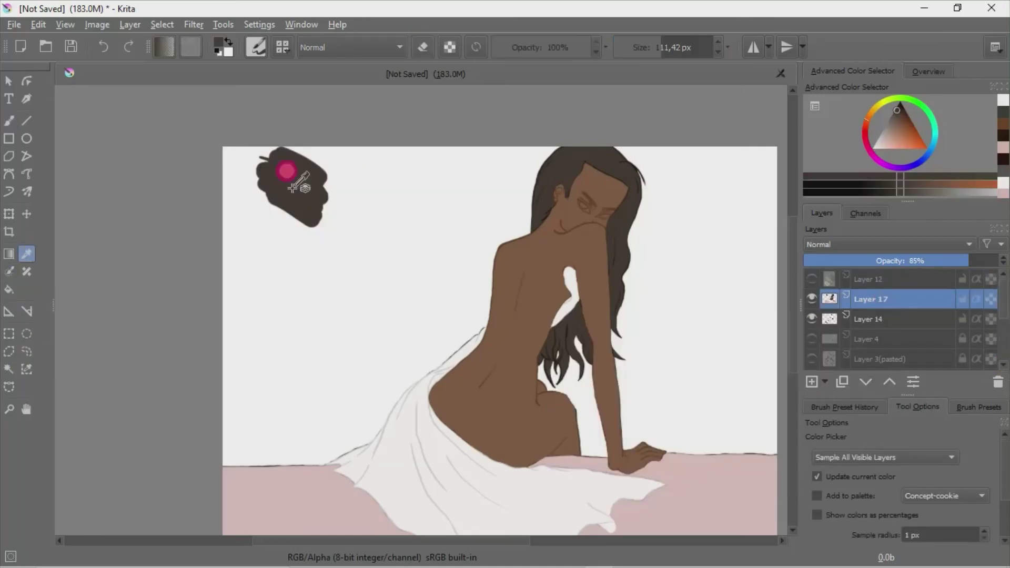
click(867, 278)
click(811, 279)
click(811, 298)
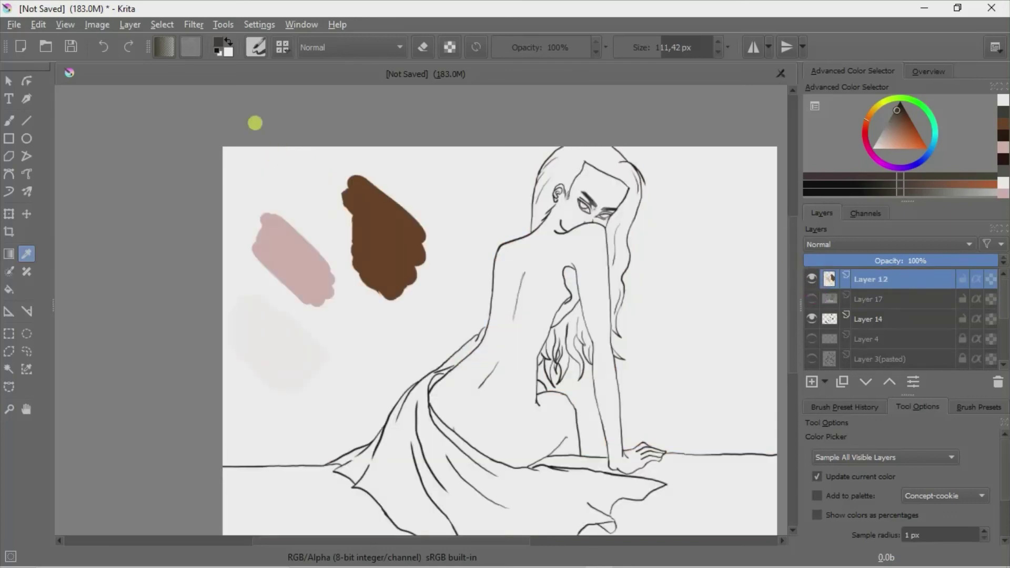
key(b)
mouse_move(292, 199)
mouse_down()
mouse_move(293, 162)
mouse_move(326, 205)
mouse_up()
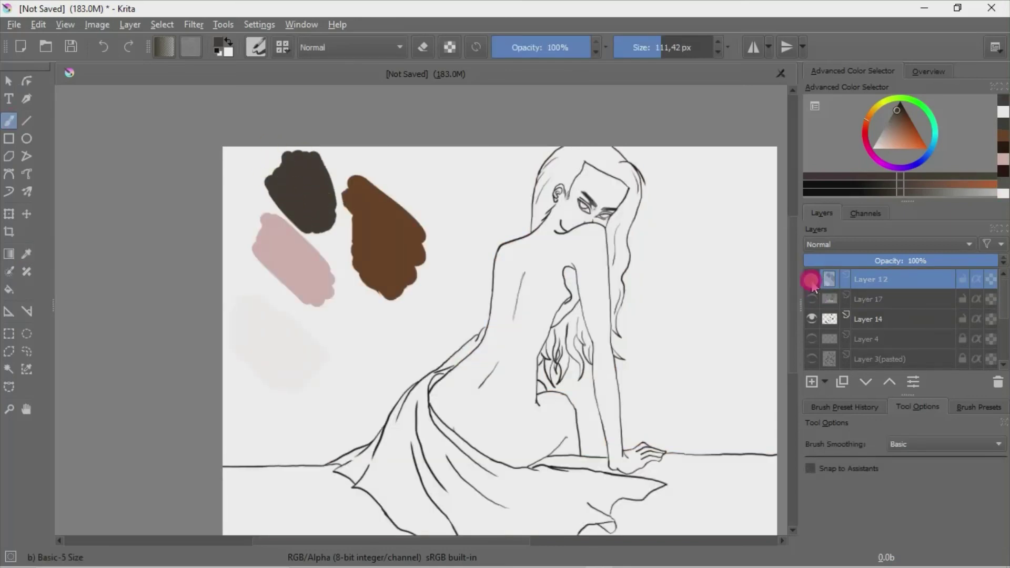
click(811, 279)
click(811, 298)
- Erase the dark blob at the top-left of Layer 17
key(e)
click(310, 194)
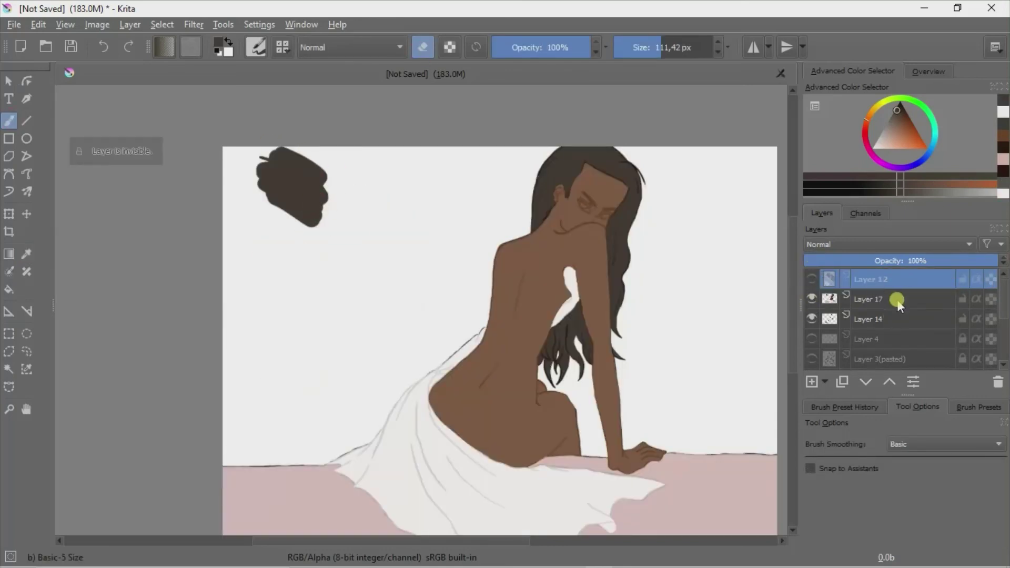
click(897, 299)
mouse_move(319, 219)
mouse_down()
mouse_move(304, 192)
mouse_move(255, 179)
mouse_move(261, 158)
mouse_up()
click(897, 285)
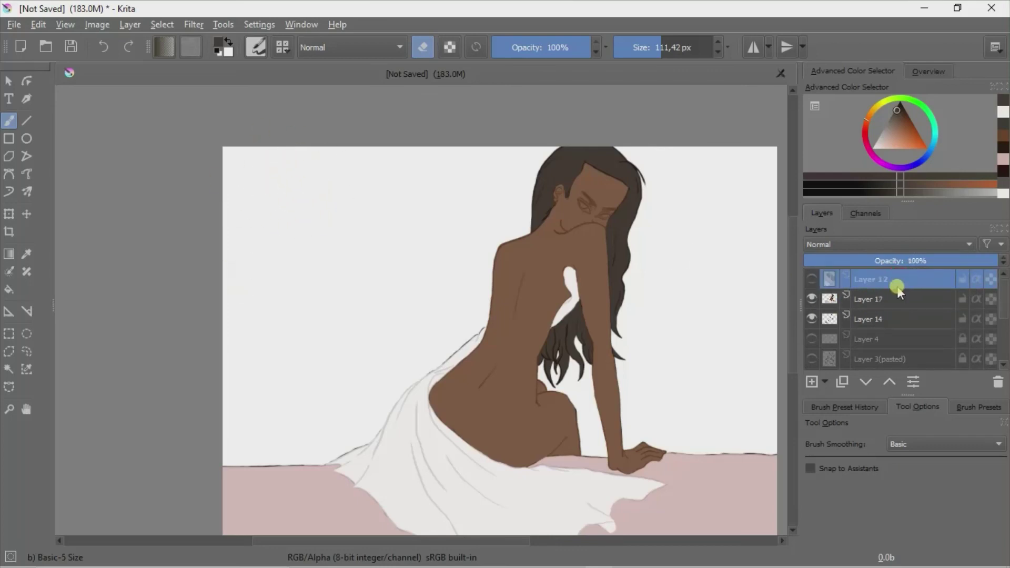
click(814, 278)
drag(480, 541, 536, 544)
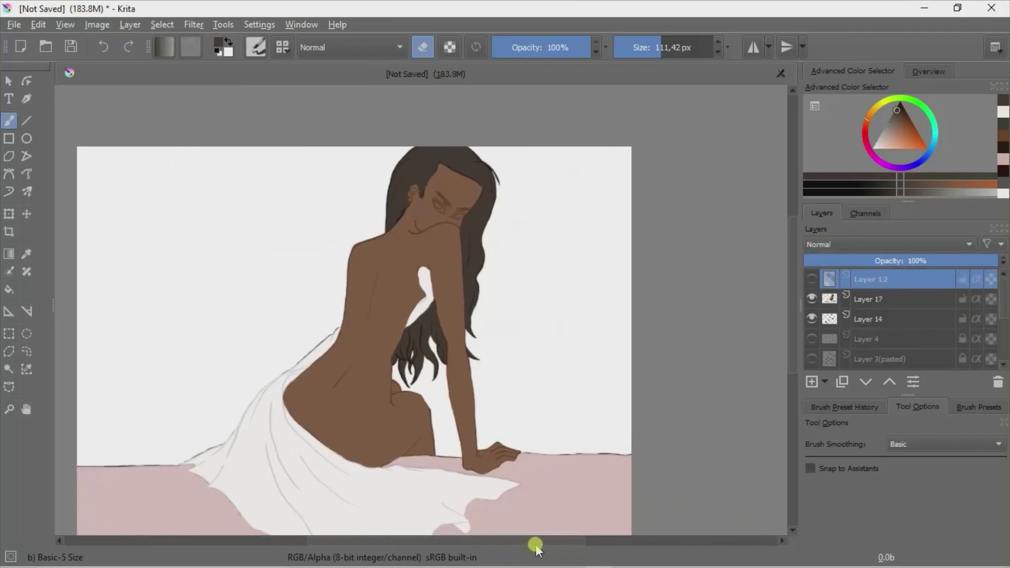
- Compare Layer 17 on and off, show the swatch layer, and sample the bed's light pink
scroll(746, 349, down, 1)
click(868, 298)
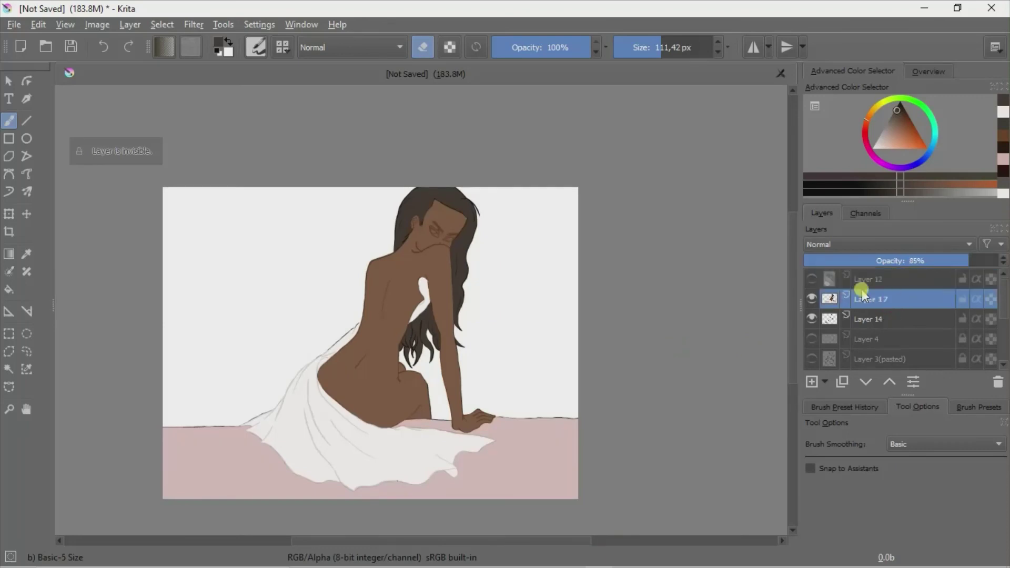
click(812, 297)
scroll(794, 274, down, 3)
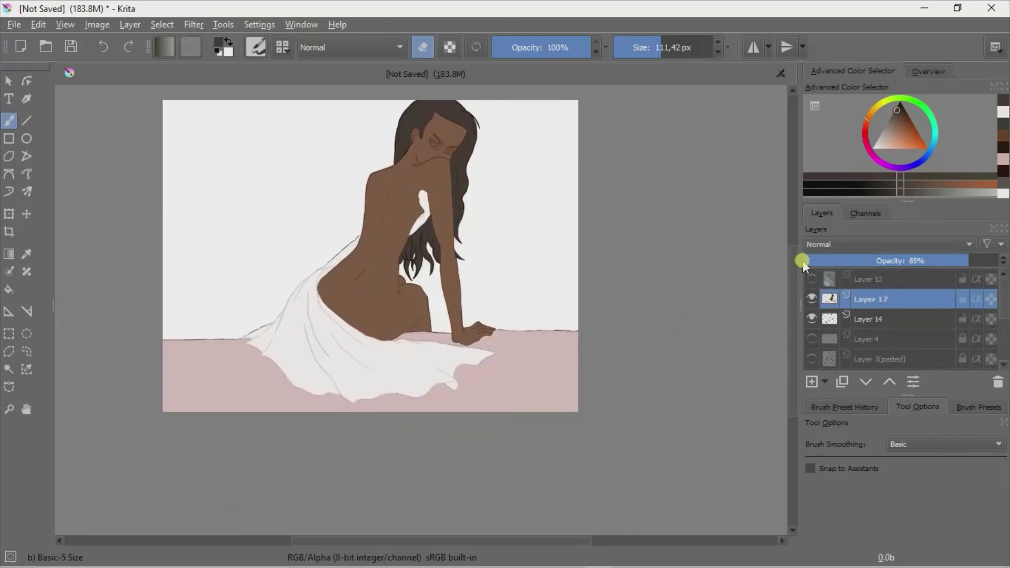
click(870, 279)
click(811, 279)
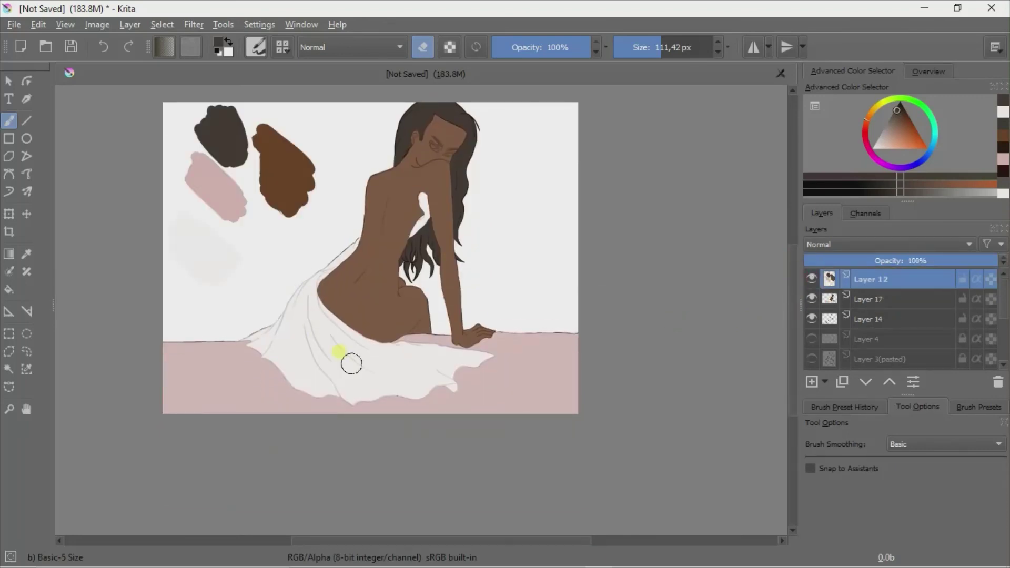
click(25, 261)
click(169, 196)
- Add Layer 19, set a darker dusky pink, and move line art Layer 14 to the top
click(812, 381)
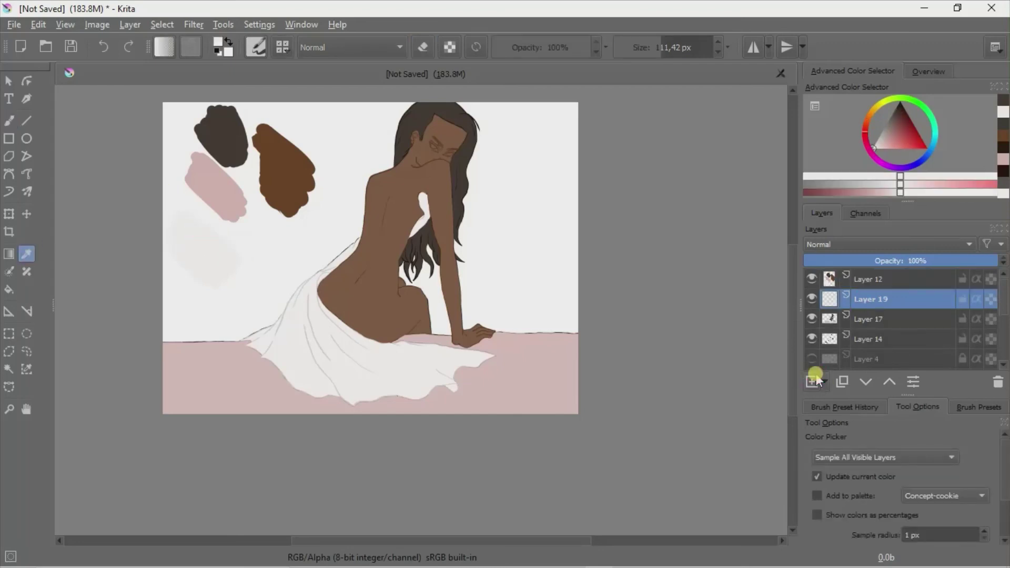
click(200, 232)
click(885, 143)
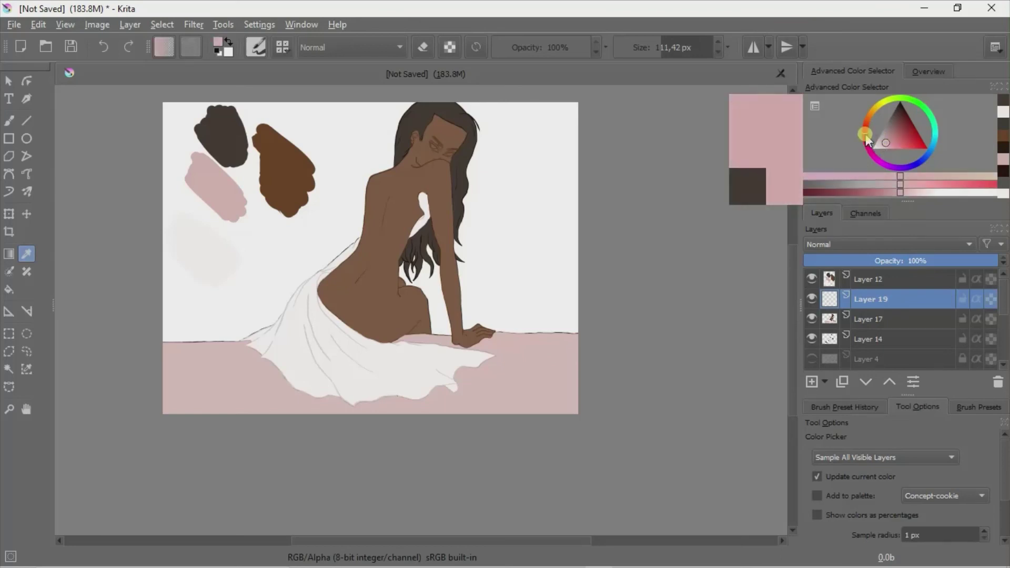
click(9, 120)
click(284, 47)
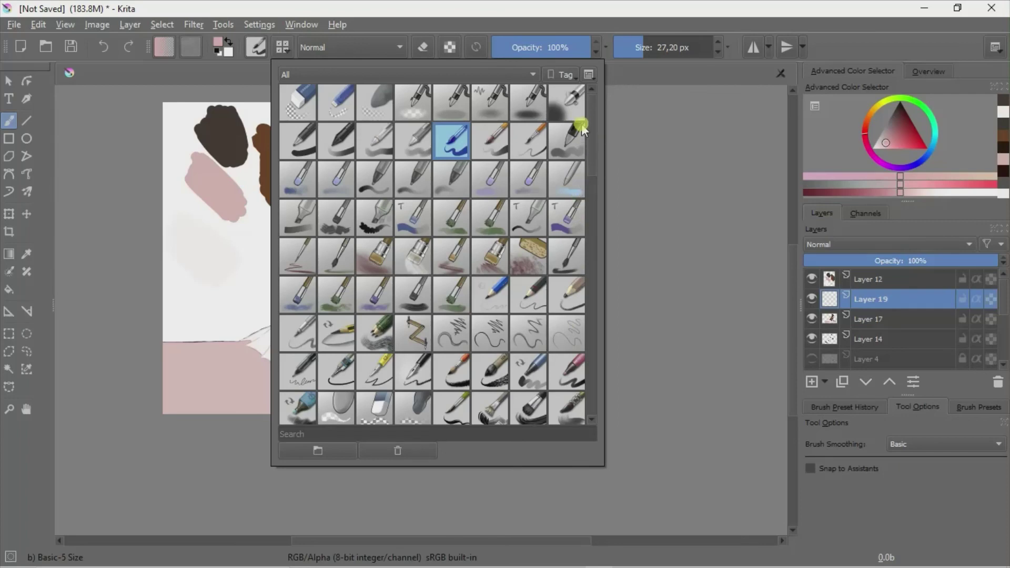
click(715, 24)
drag(883, 339, 913, 267)
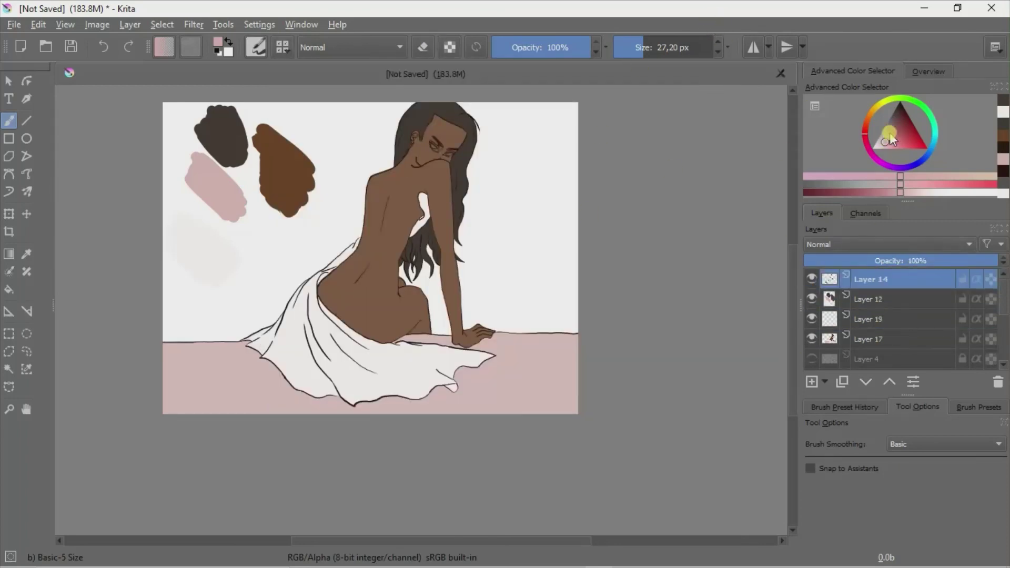
drag(889, 140, 890, 122)
- Rename Layer 19 to 'Shadows' and choose the Basic-6 Details brush preset
click(901, 318)
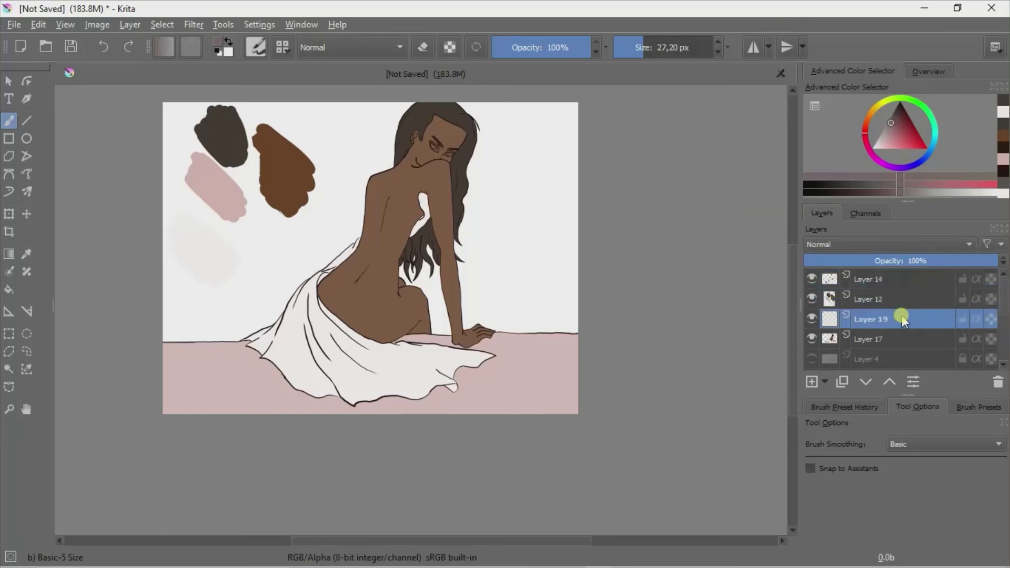
double_click(901, 319)
text(Shad)
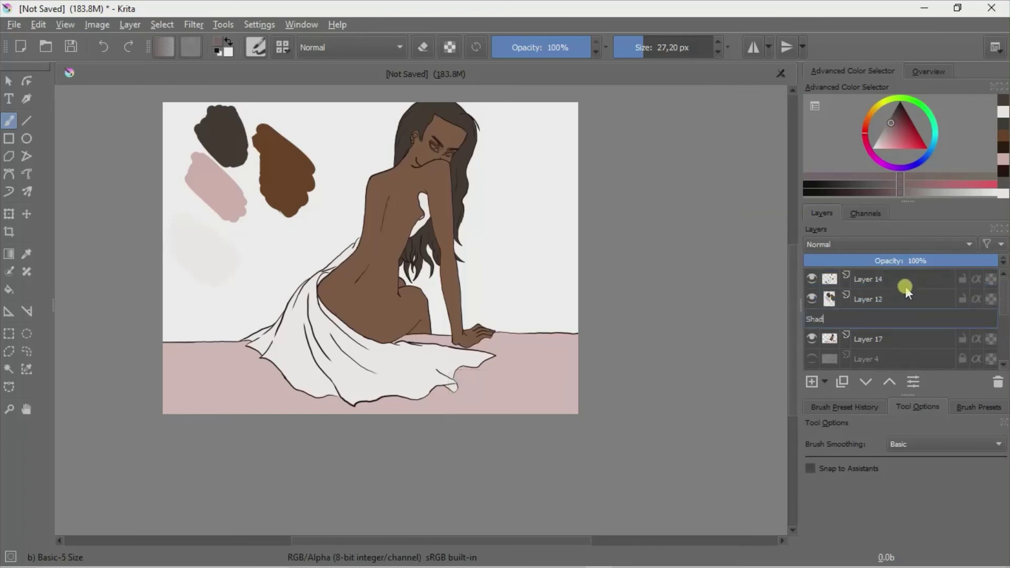
text(ows)
key(Return)
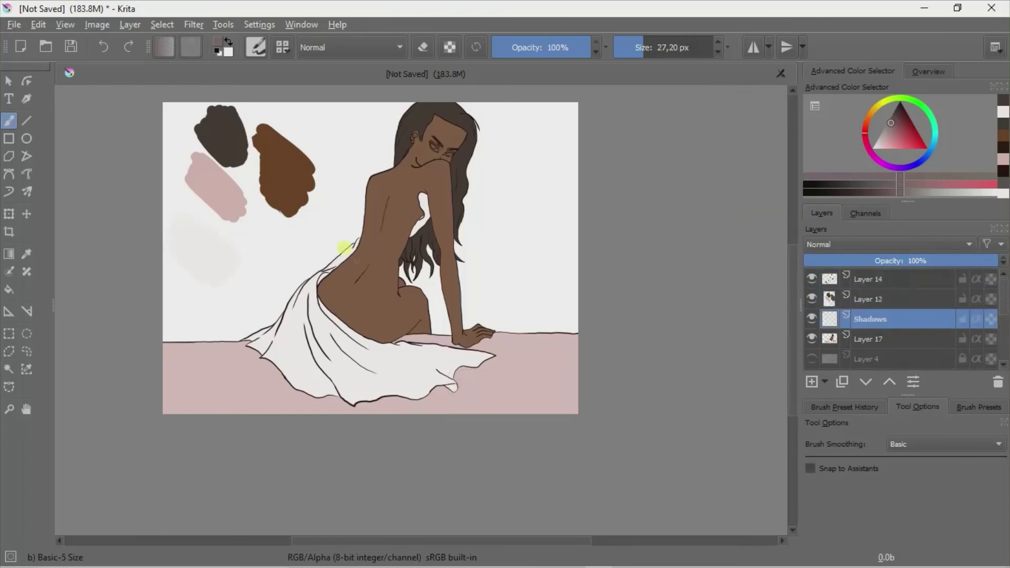
key(F6)
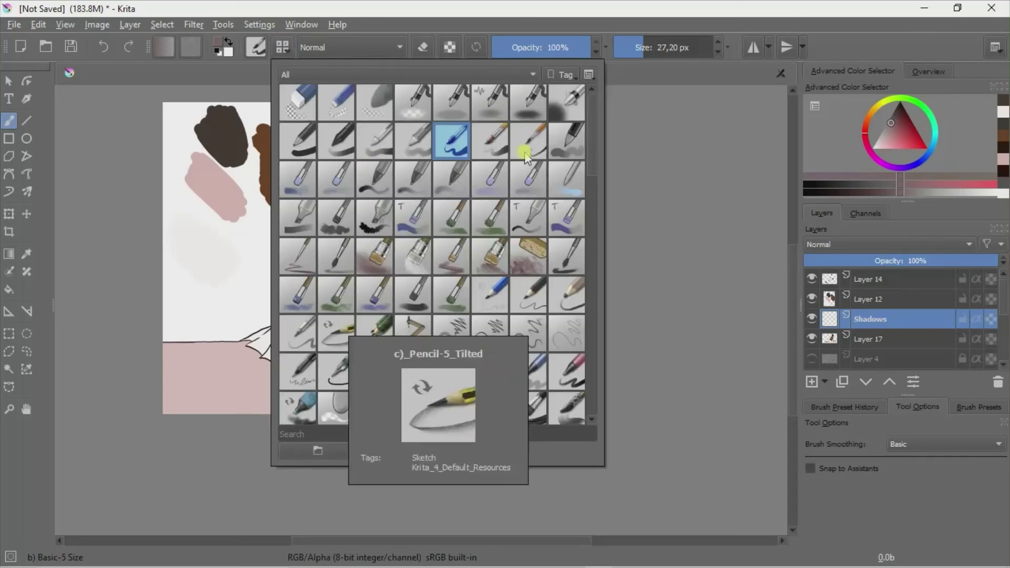
click(534, 137)
click(687, 23)
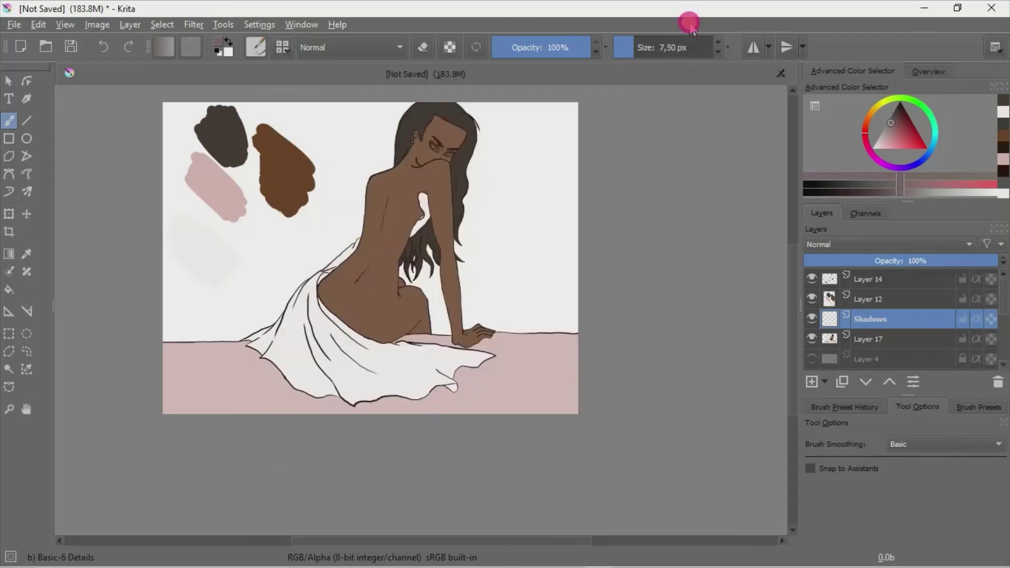